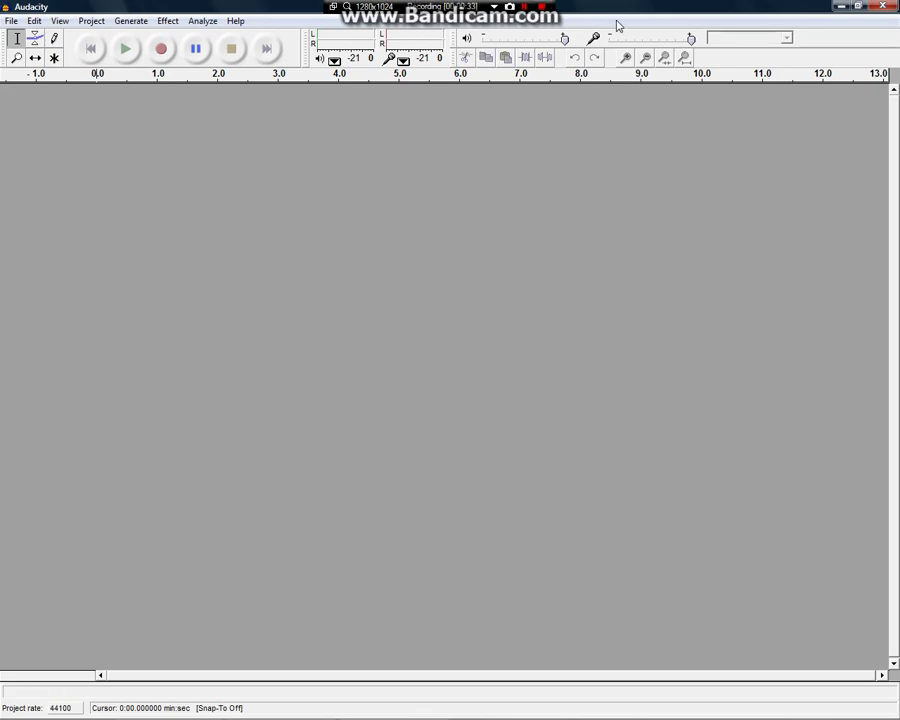
Minimize the empty Audacity window to show the desktop
click(882, 6)
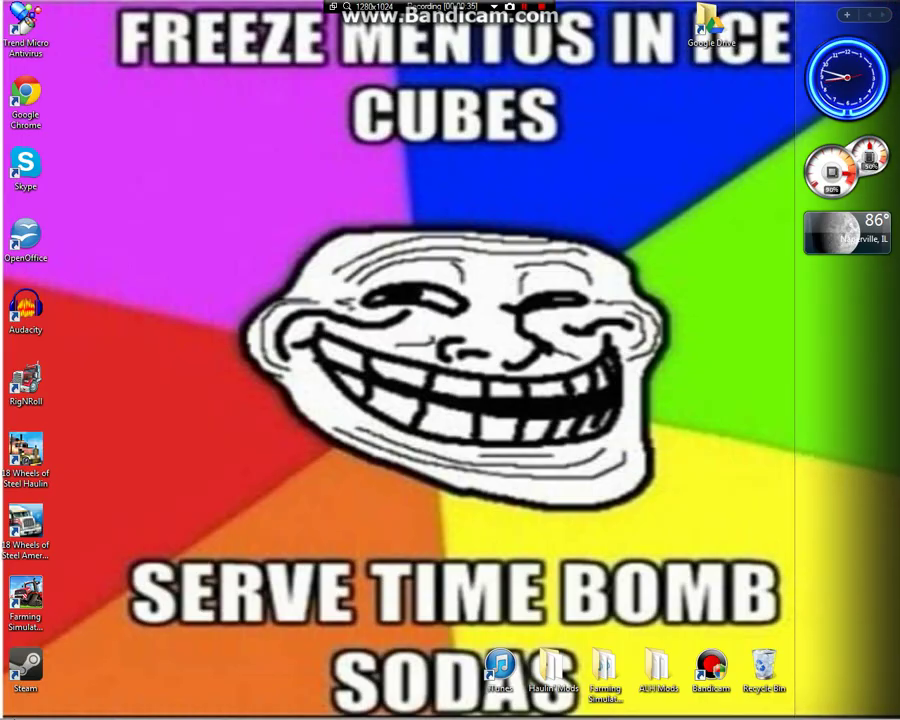
click(20, 708)
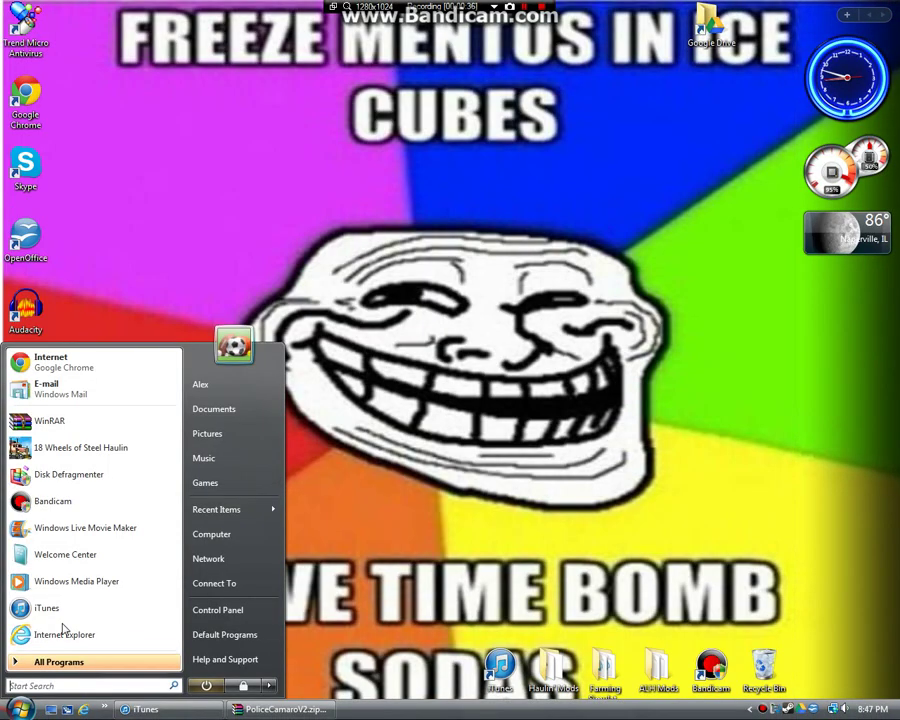
click(240, 409)
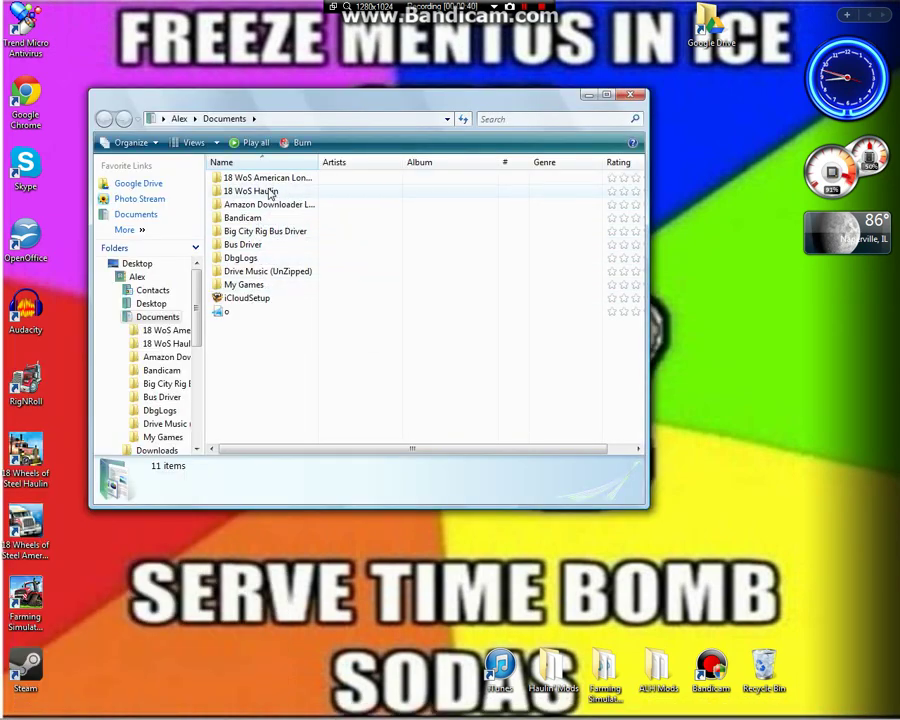
click(180, 118)
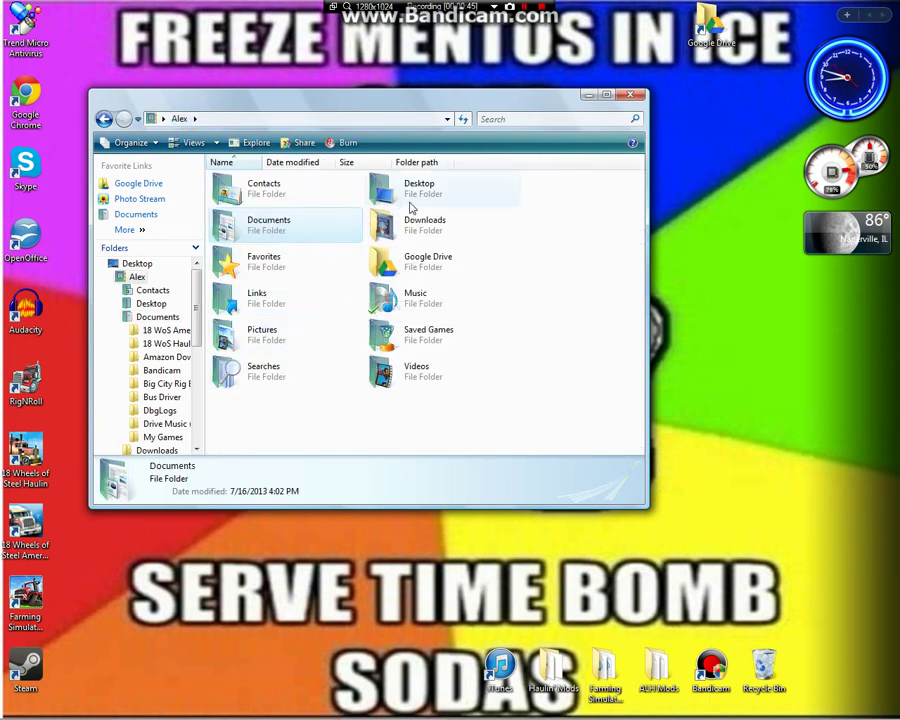
double_click(400, 293)
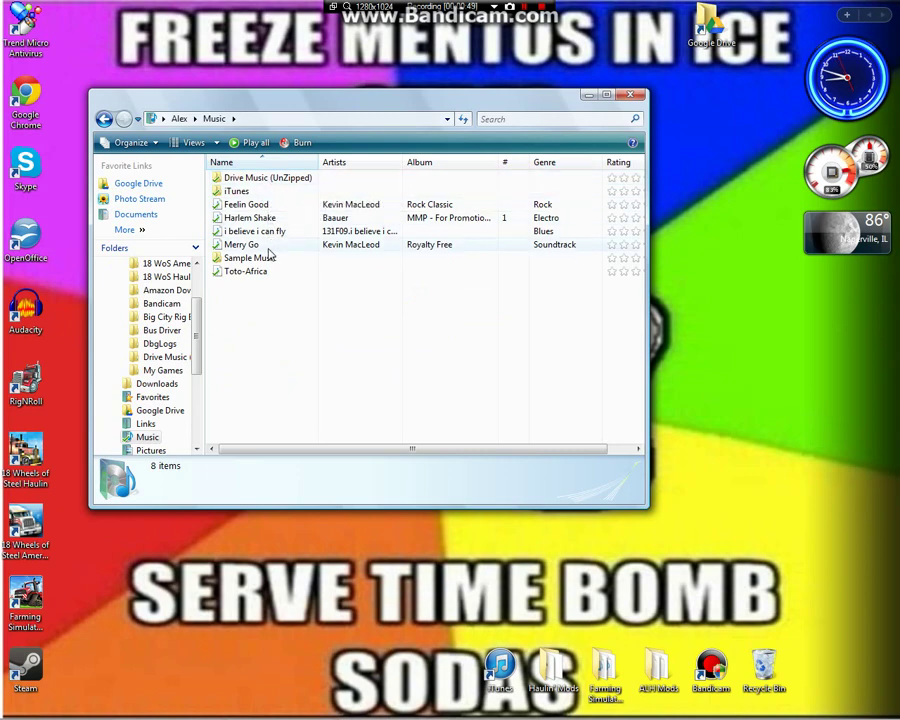
double_click(264, 191)
click(278, 180)
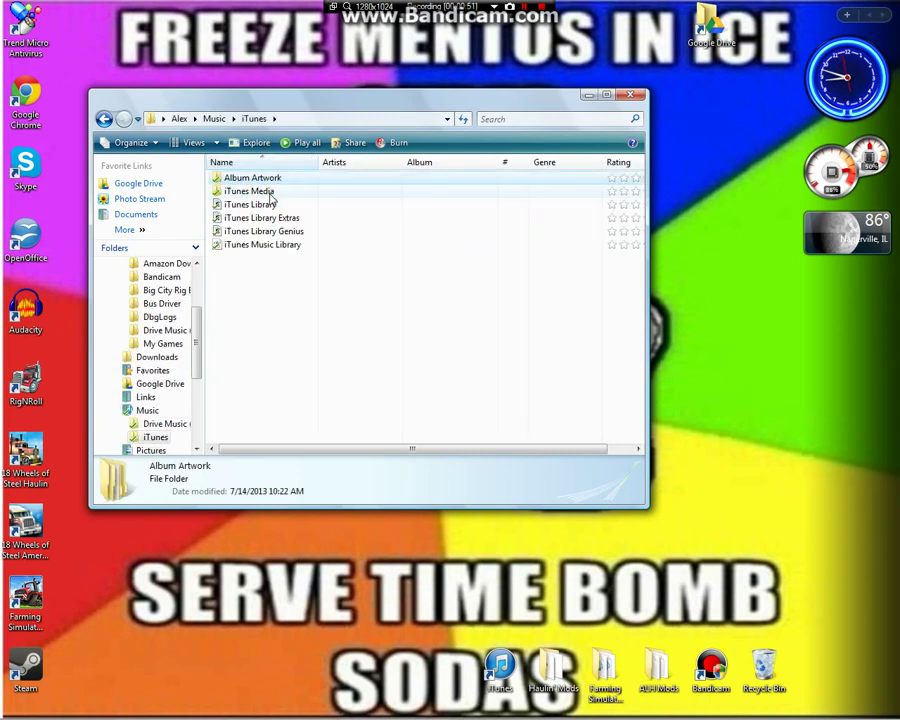
double_click(268, 191)
double_click(268, 217)
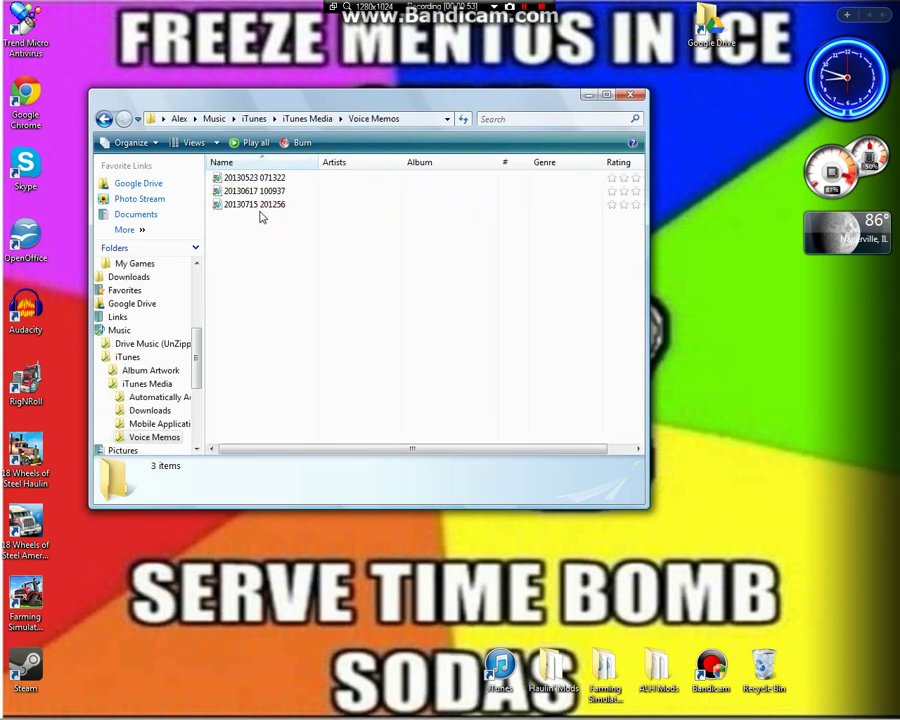
click(268, 206)
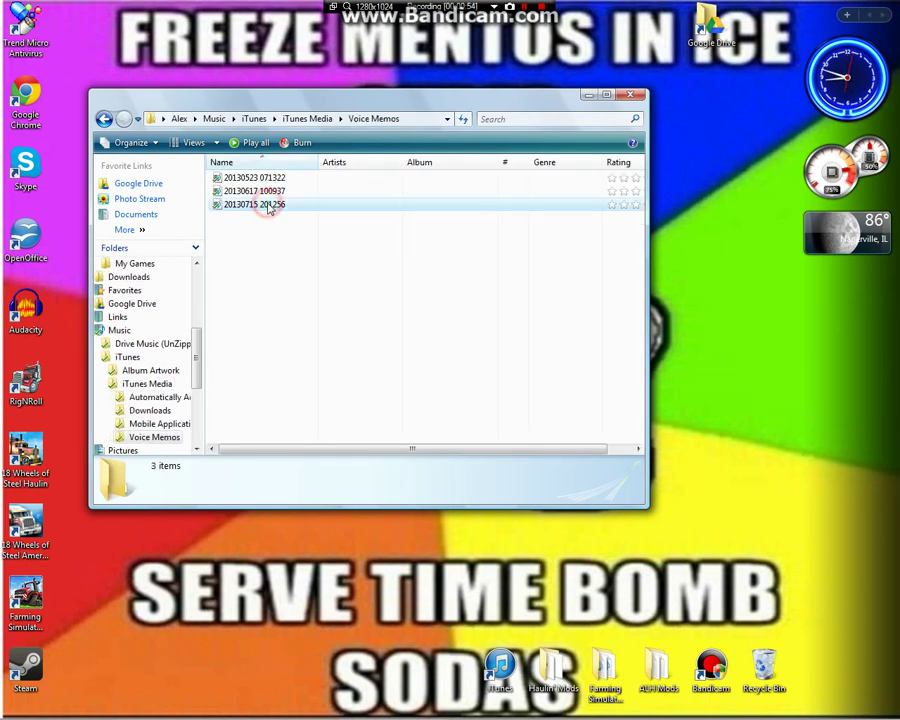
right_click(268, 205)
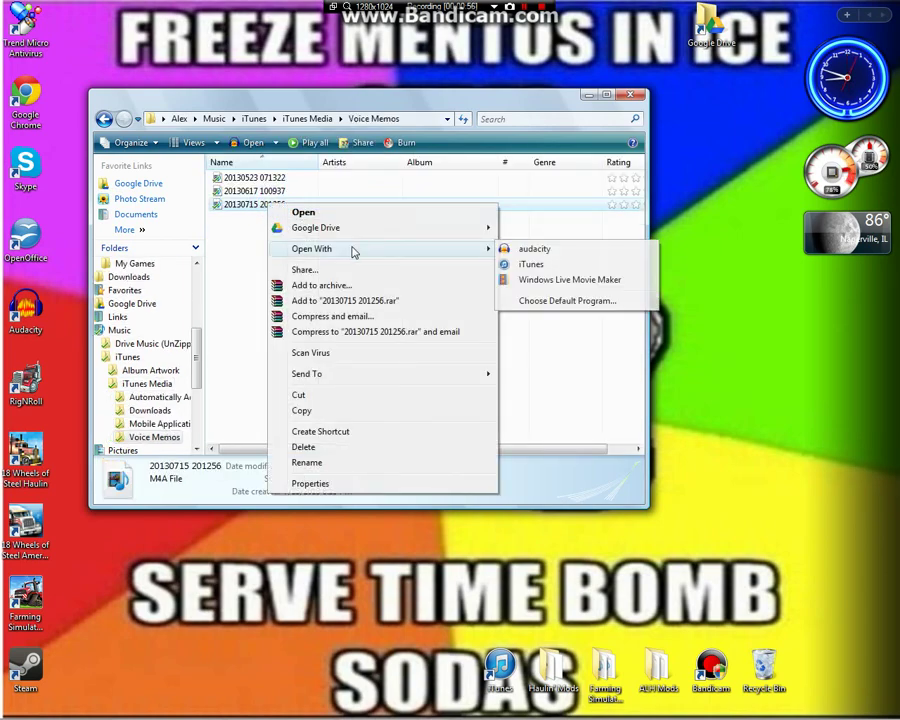
click(563, 253)
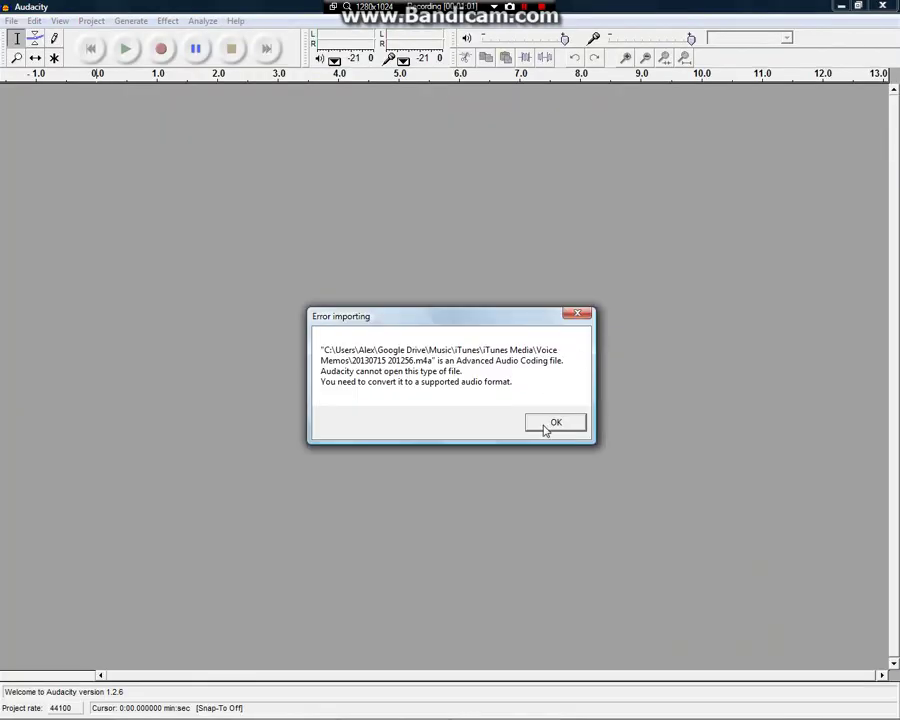
click(549, 425)
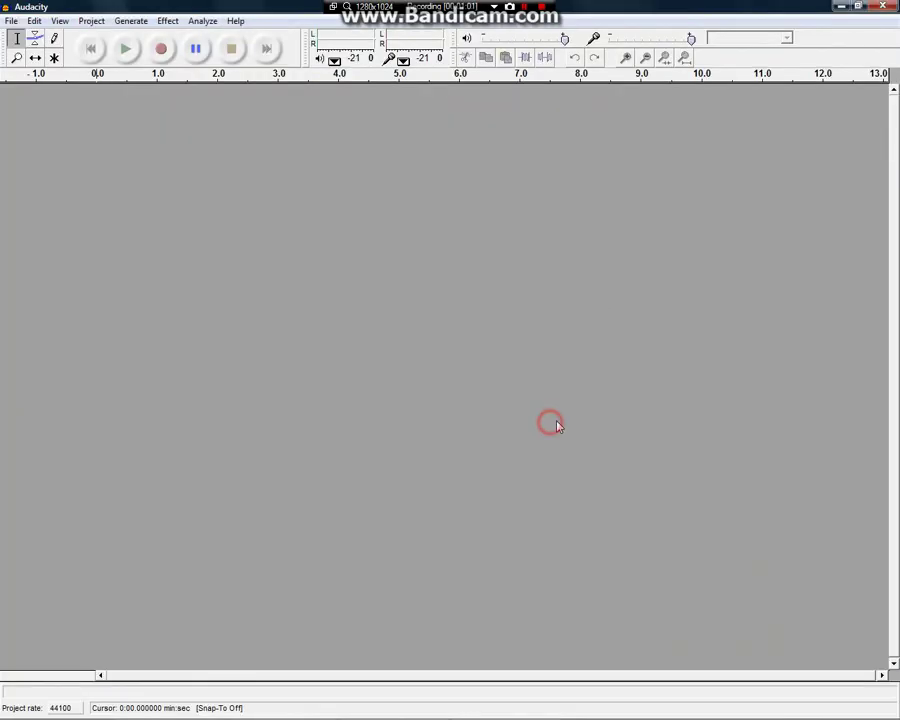
click(848, 8)
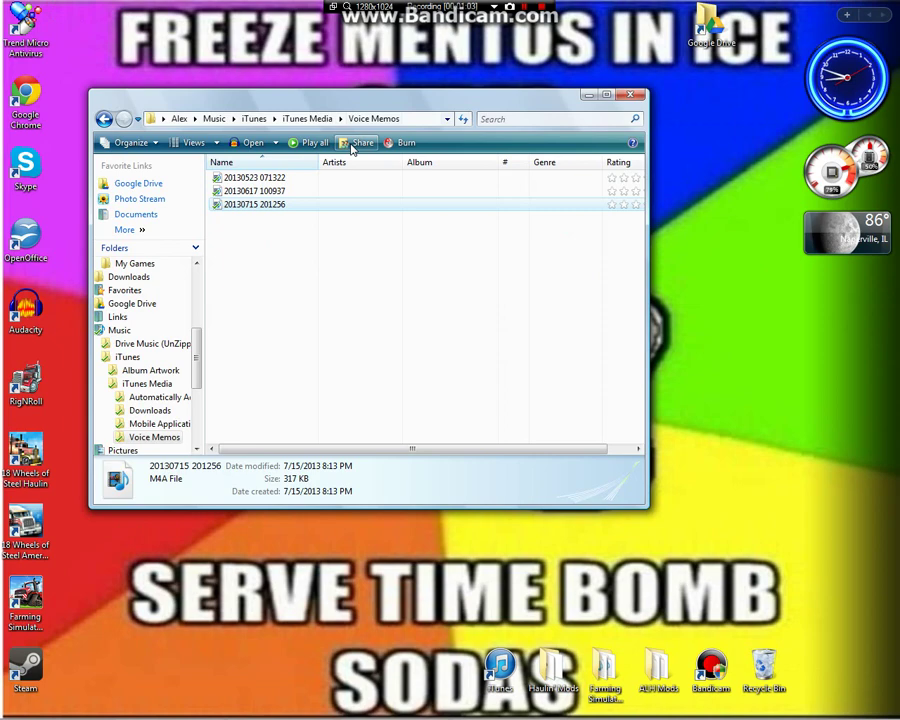
Set Windows Media Player as the memo's default program in its Properties and apply
right_click(292, 204)
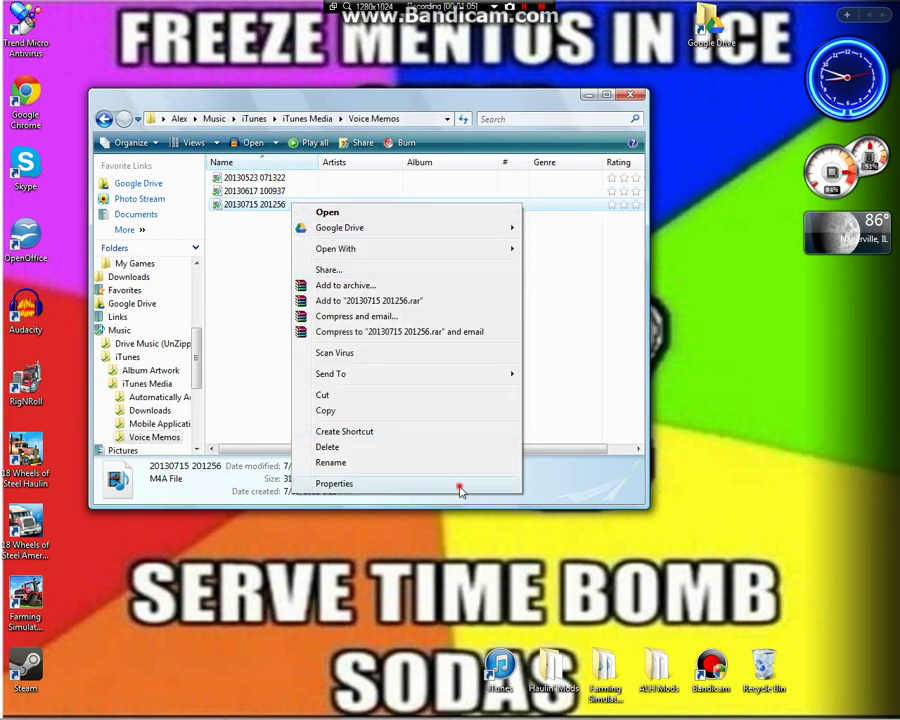
click(460, 483)
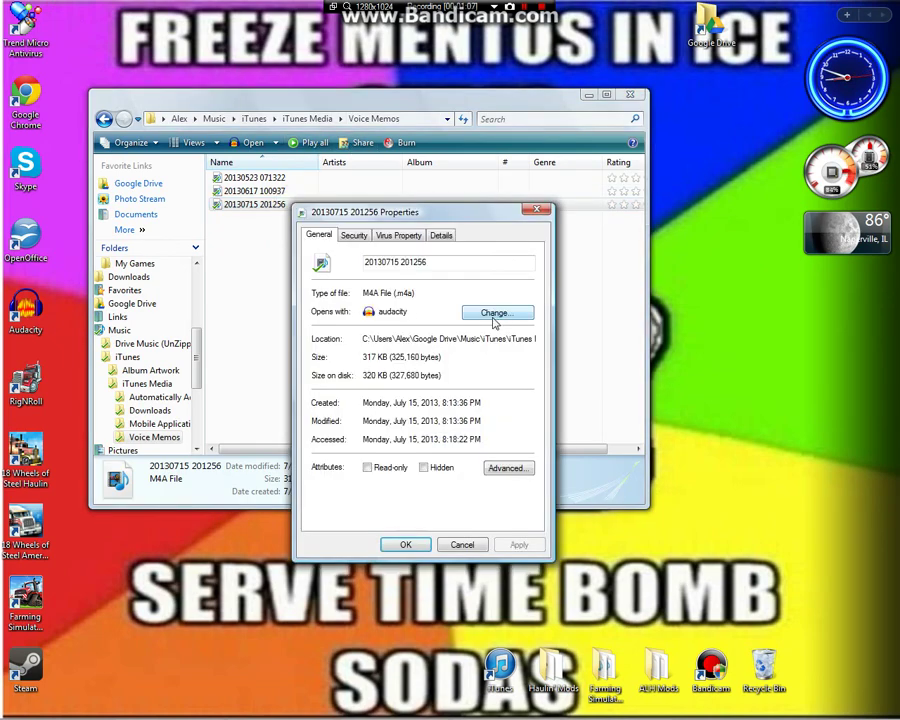
click(494, 314)
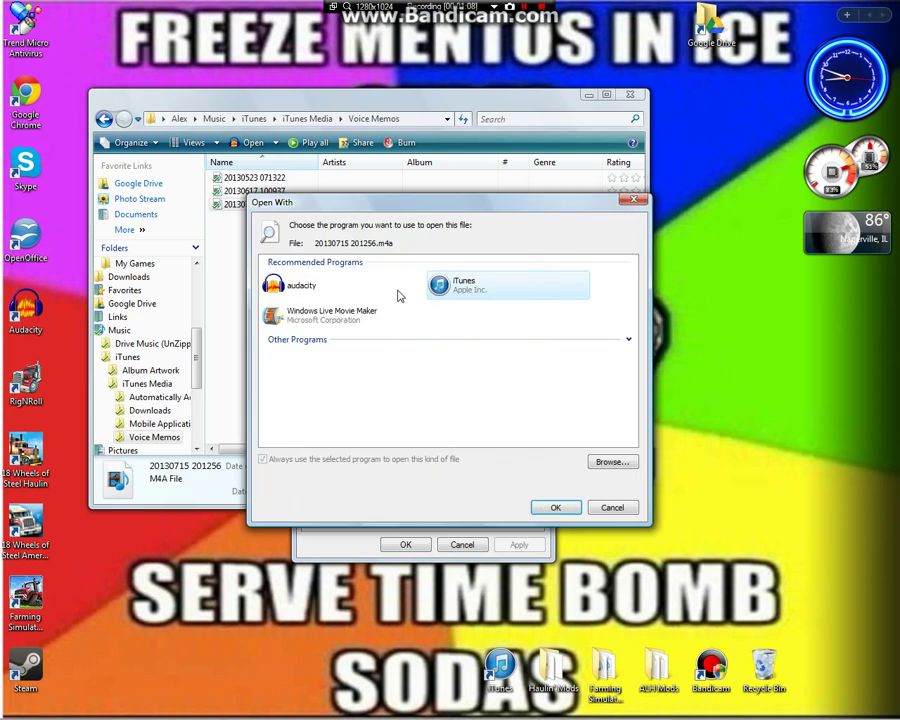
click(620, 341)
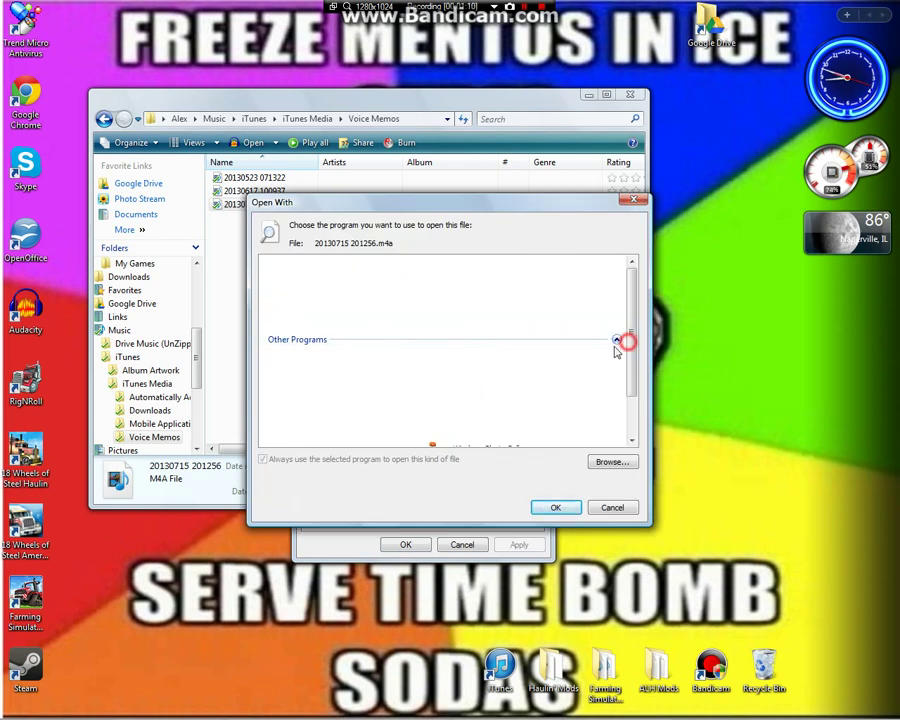
click(520, 477)
click(541, 507)
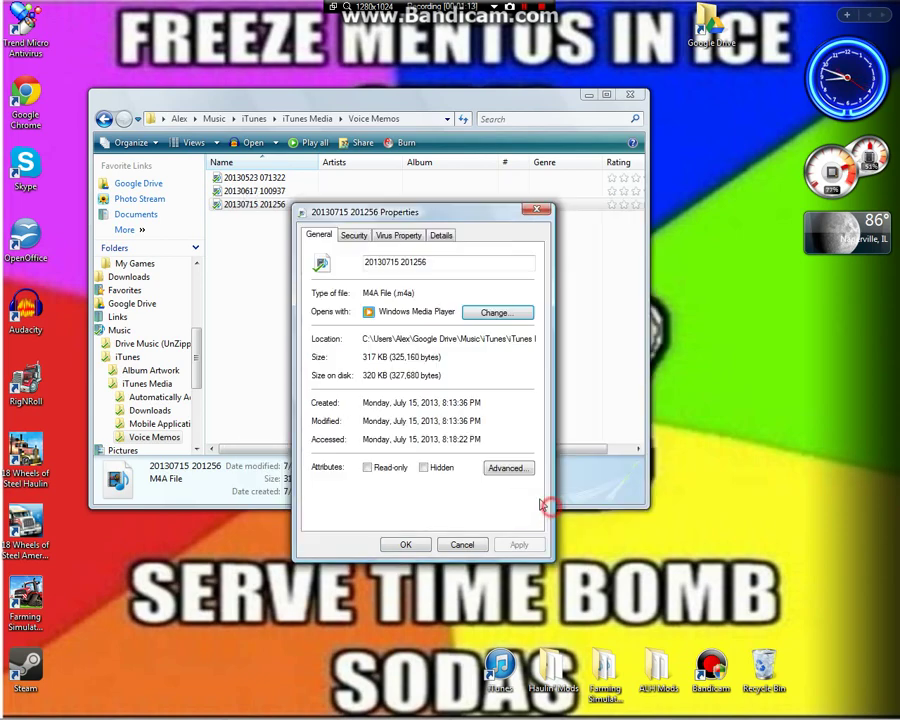
click(508, 544)
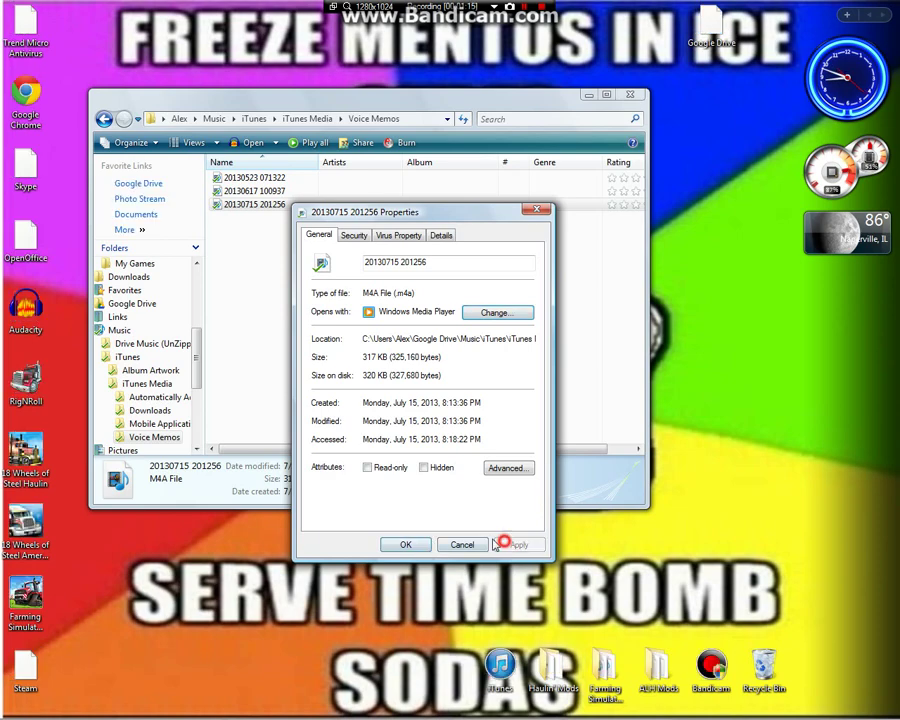
click(396, 545)
click(273, 212)
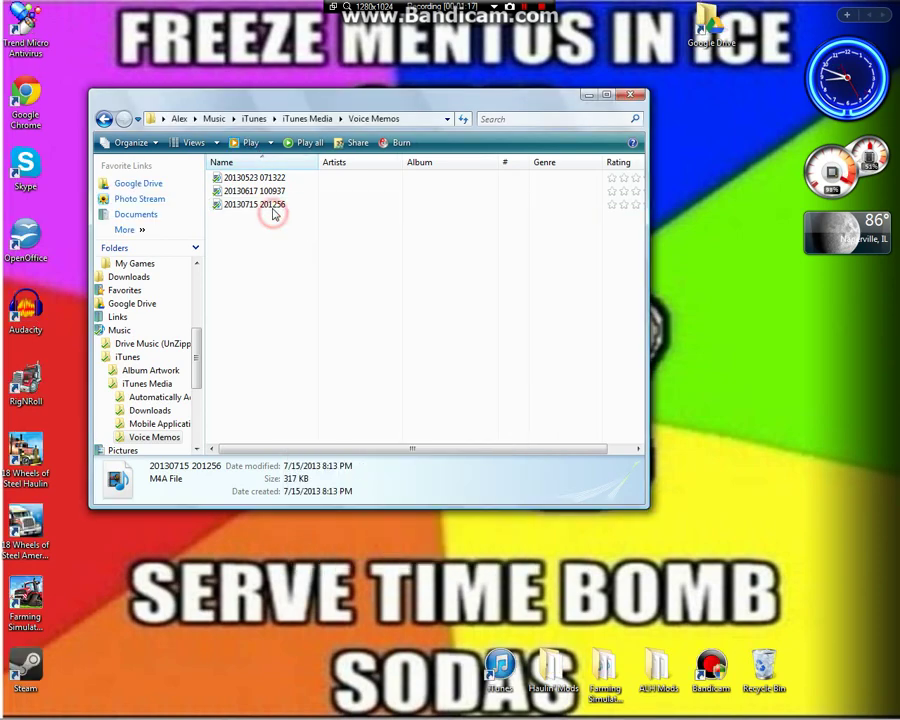
Try playing the memo, close the Voice Memos window, and restore the running Audacity window
double_click(273, 212)
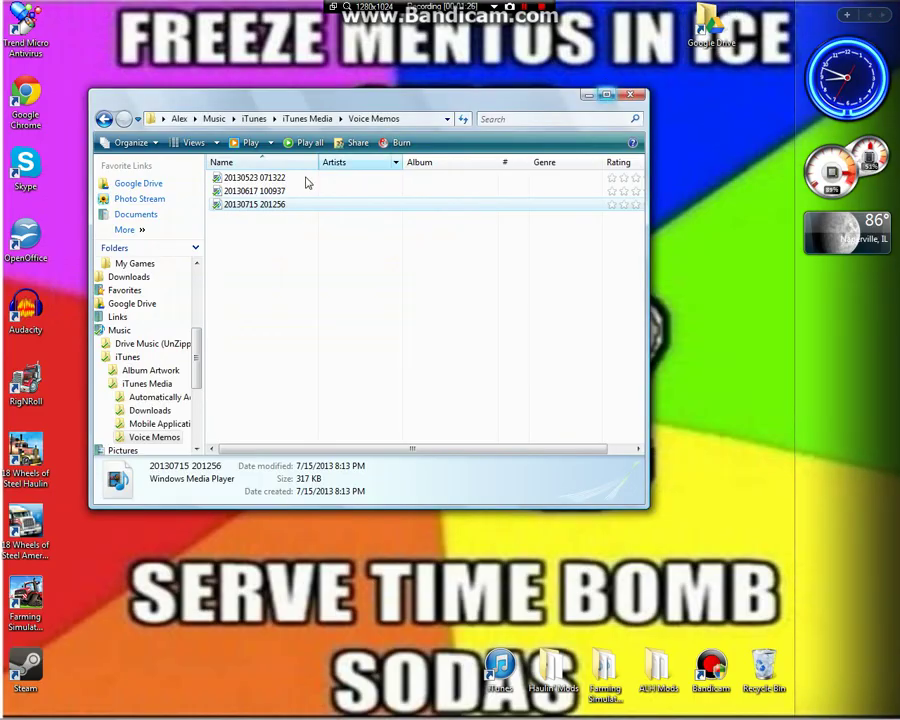
click(240, 204)
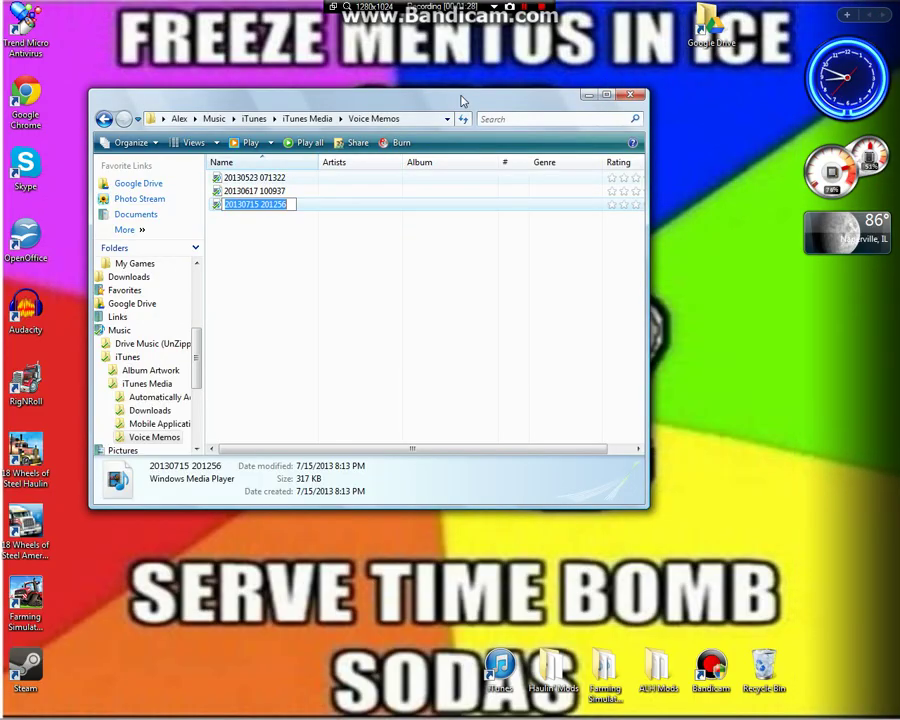
click(630, 96)
double_click(30, 310)
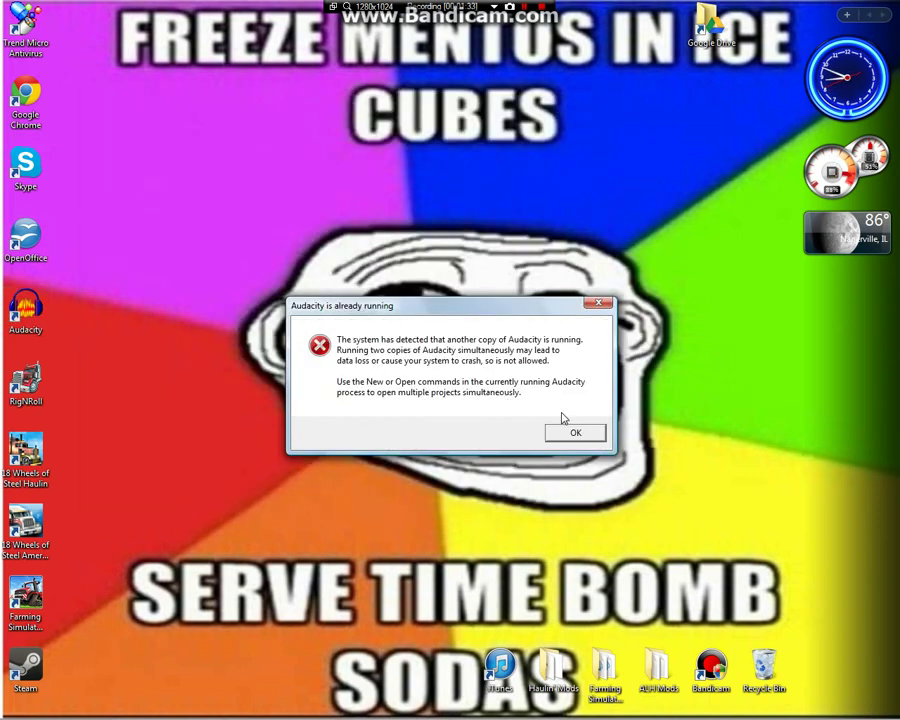
click(576, 436)
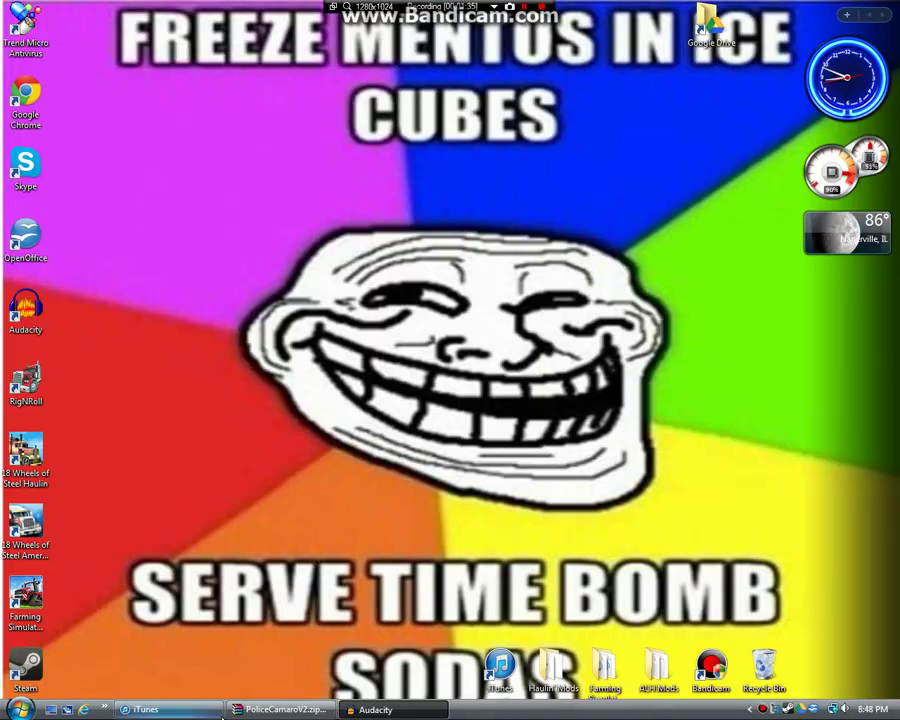
click(390, 716)
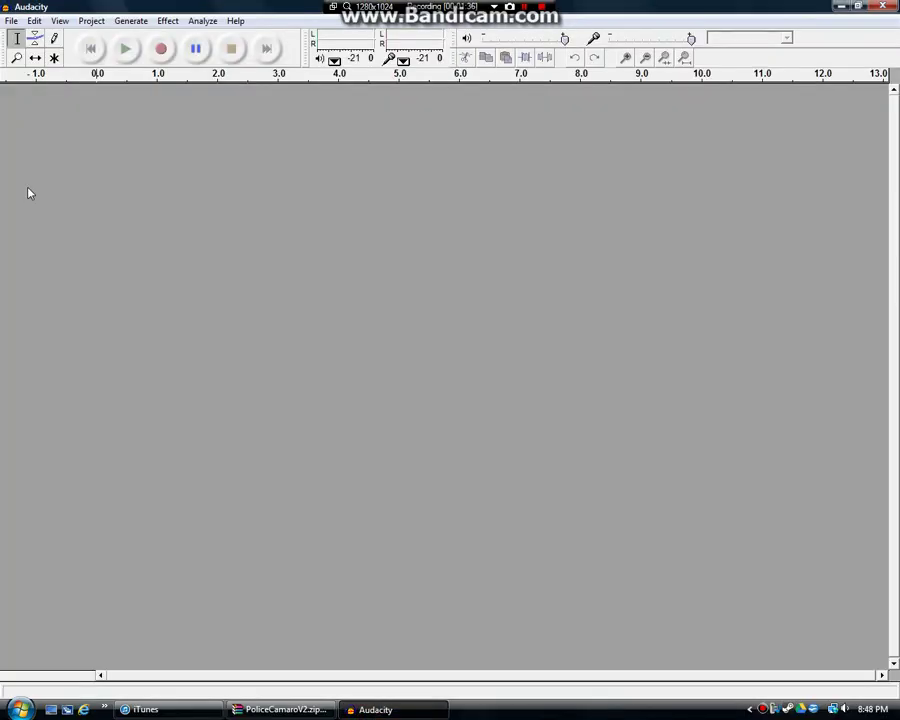
click(11, 20)
mouse_move(34, 21)
click(268, 218)
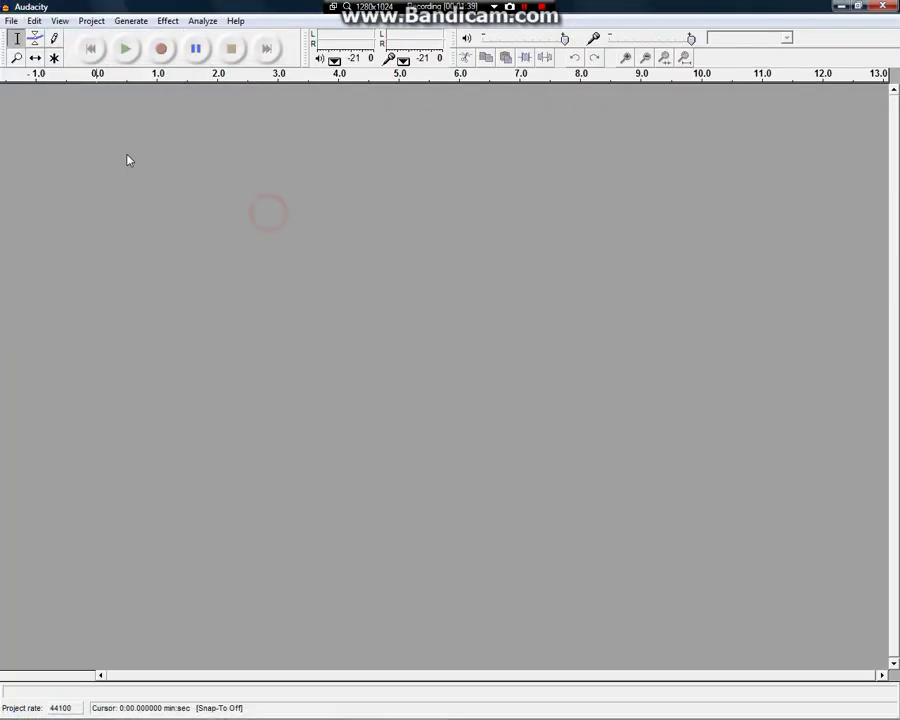
click(92, 21)
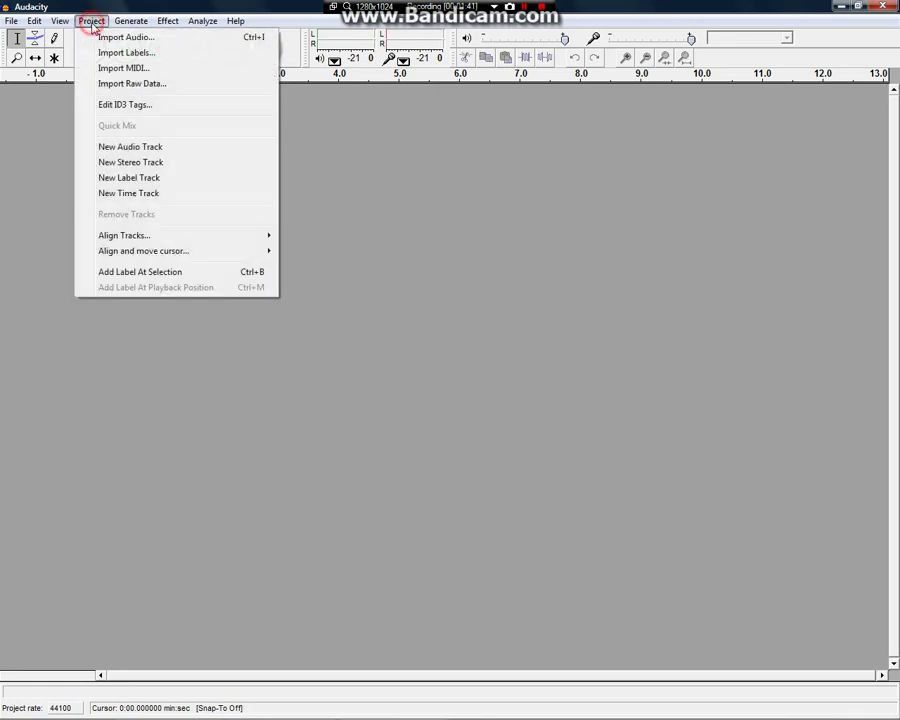
click(133, 37)
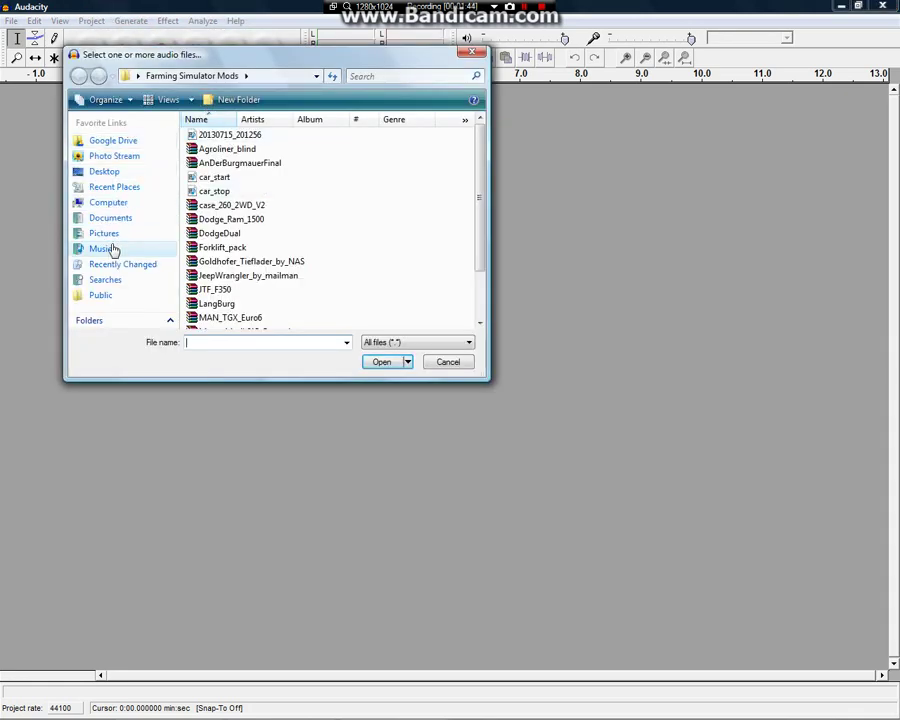
click(123, 237)
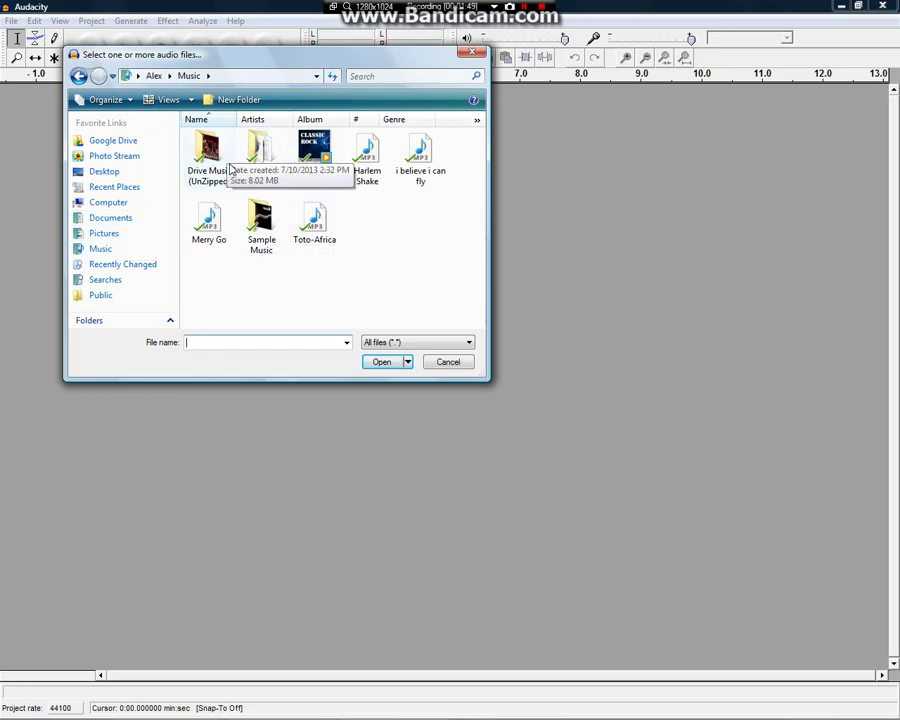
double_click(258, 152)
click(230, 150)
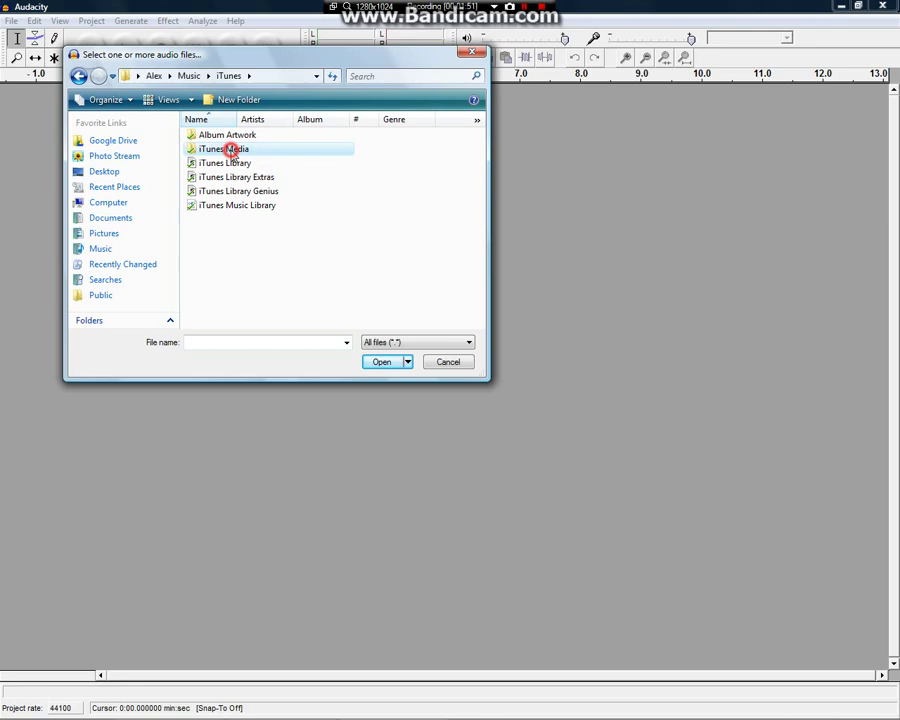
double_click(230, 150)
double_click(237, 174)
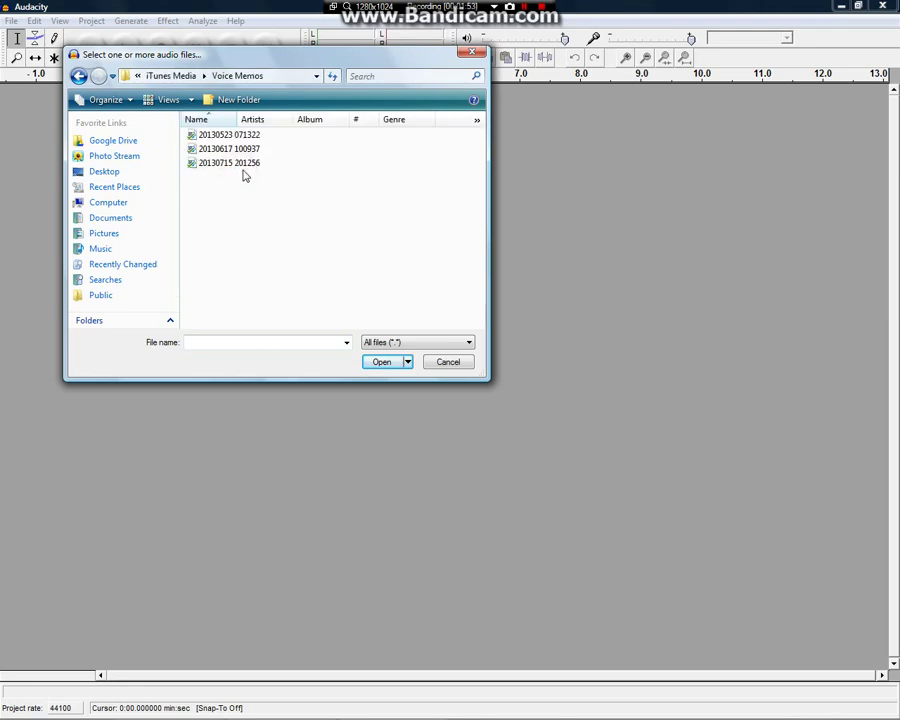
click(249, 165)
click(383, 361)
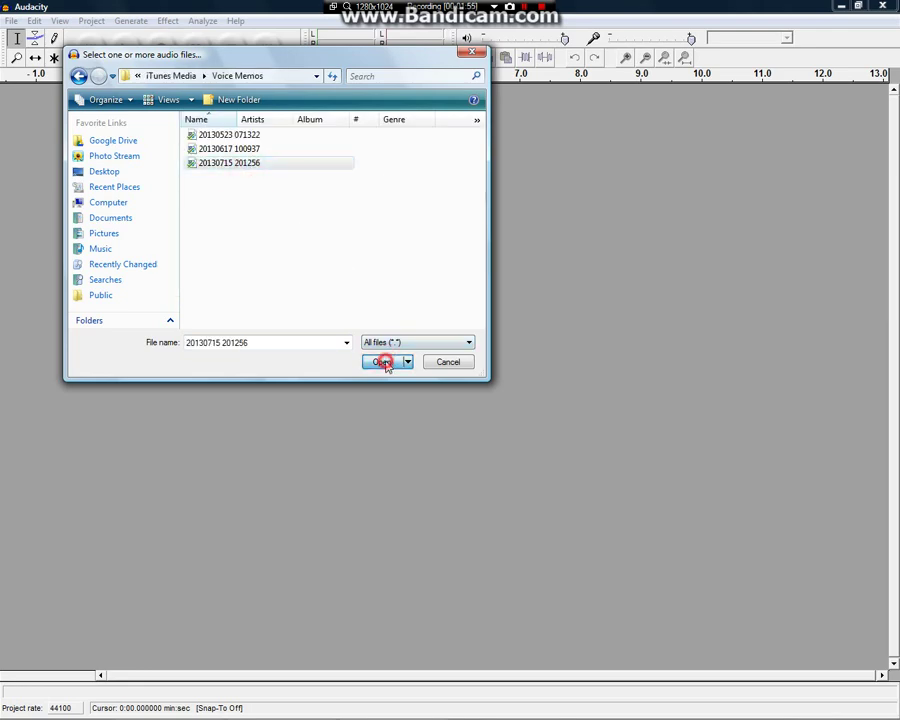
click(555, 422)
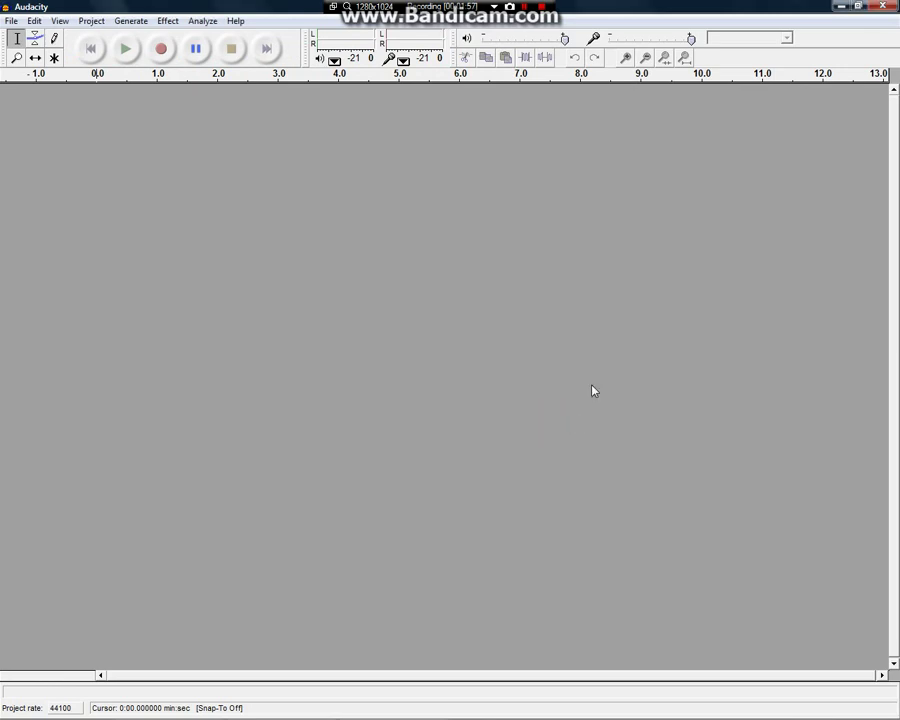
Browse to Documents > My Games > farmingsimulator2013 > mods
key(super)
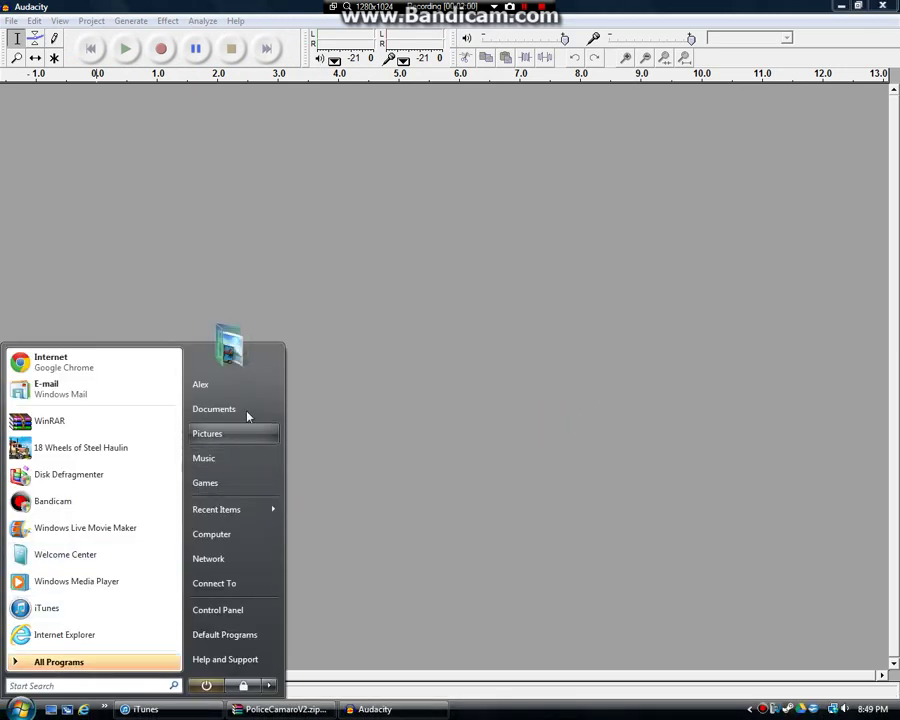
click(249, 409)
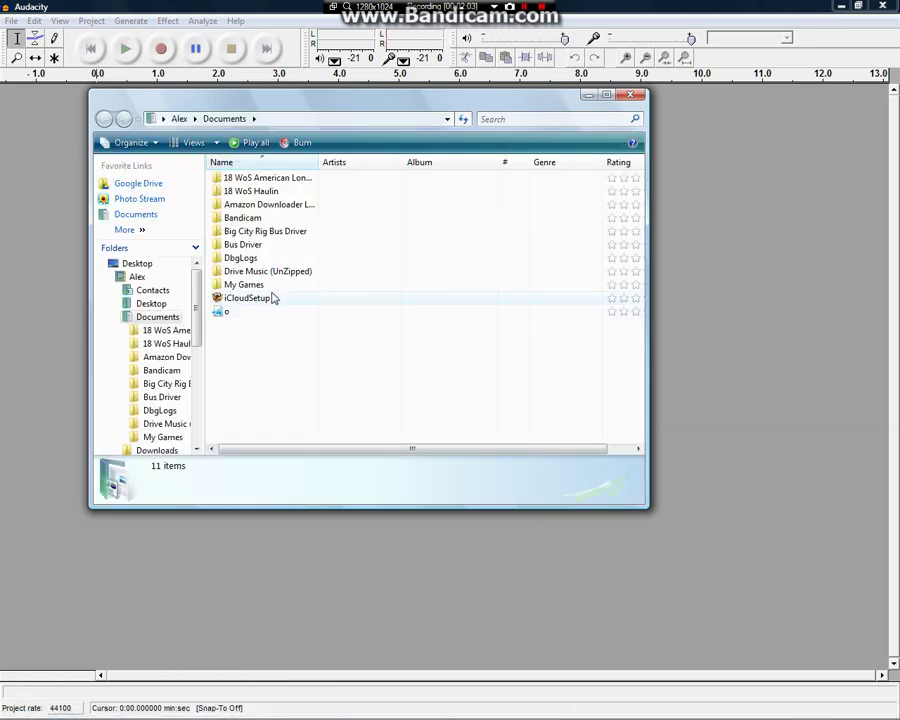
click(272, 285)
double_click(275, 285)
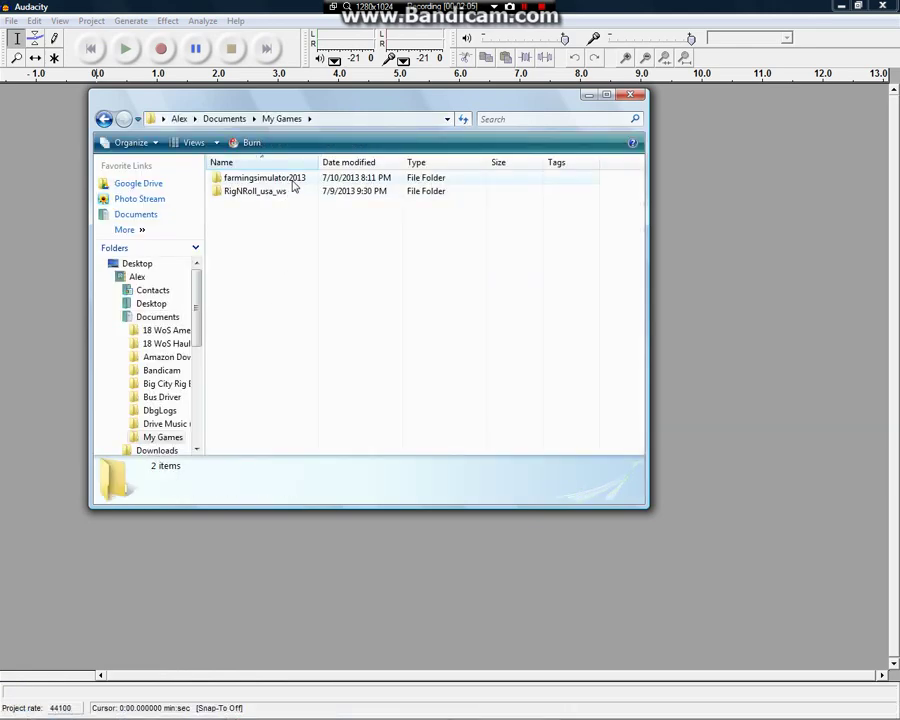
double_click(298, 178)
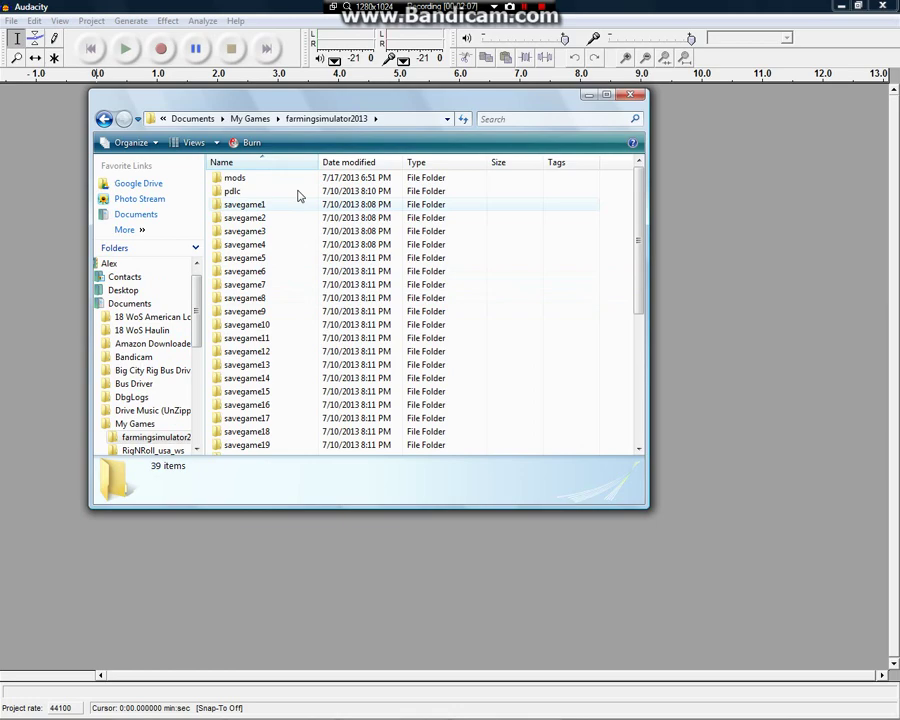
double_click(302, 178)
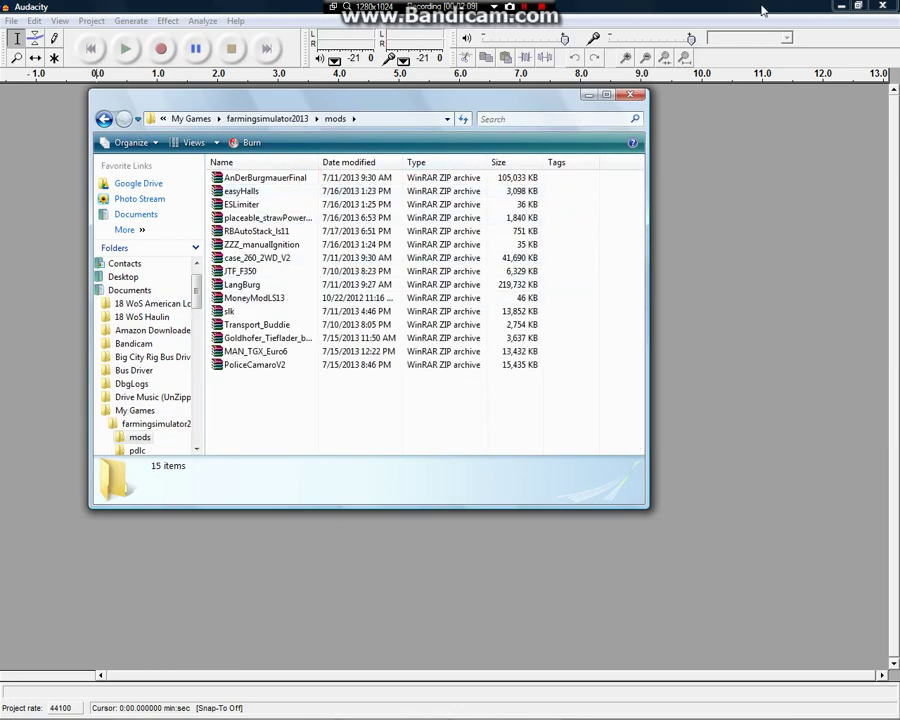
Open the desktop Farming Simulator Mods folder and open the 20130715_201256 WAV
click(838, 6)
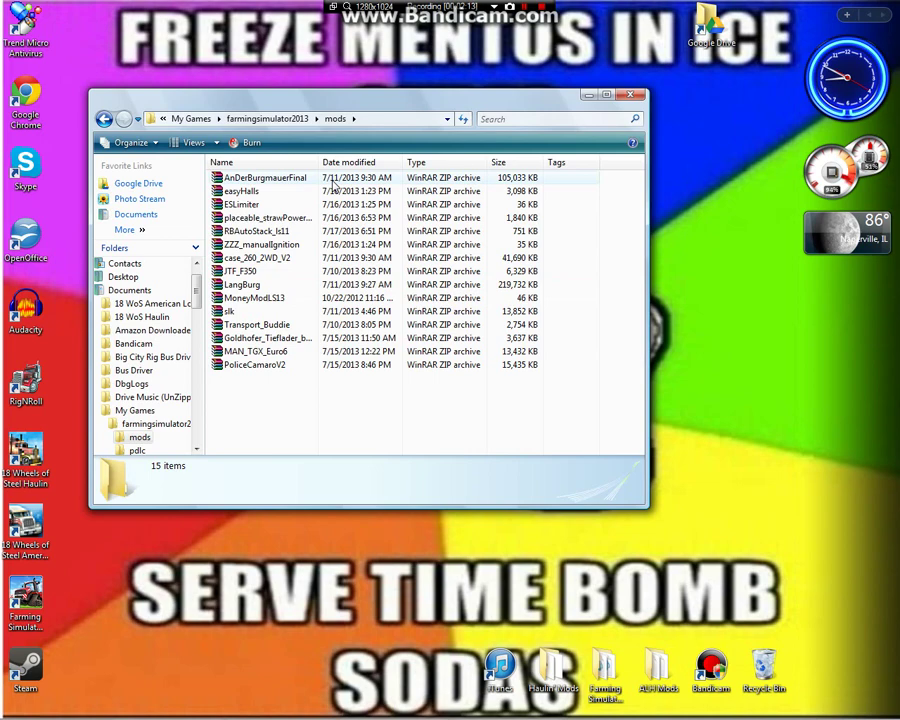
click(587, 96)
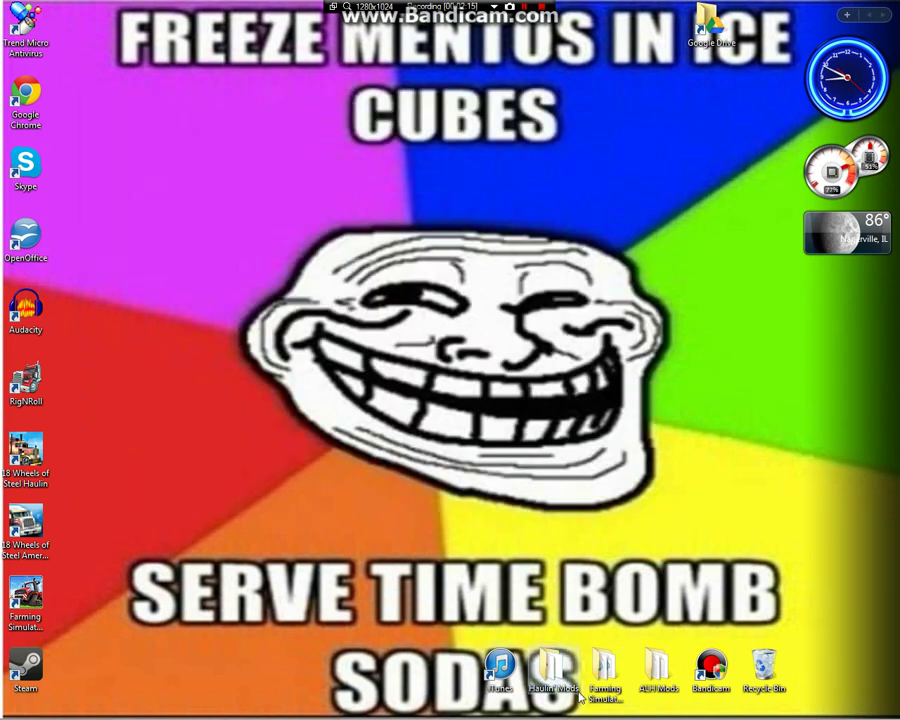
double_click(622, 686)
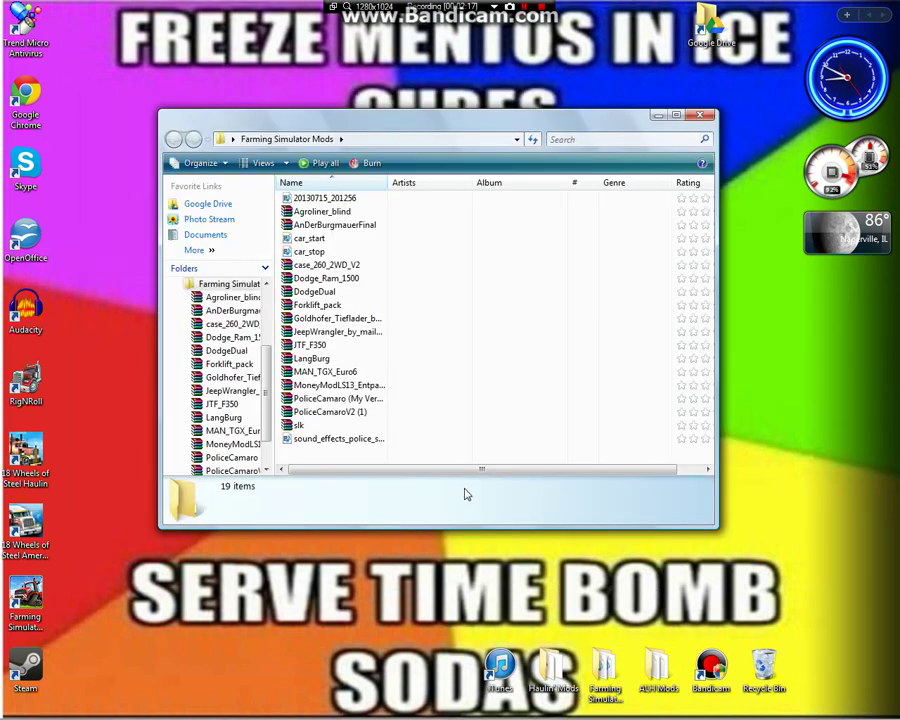
click(330, 198)
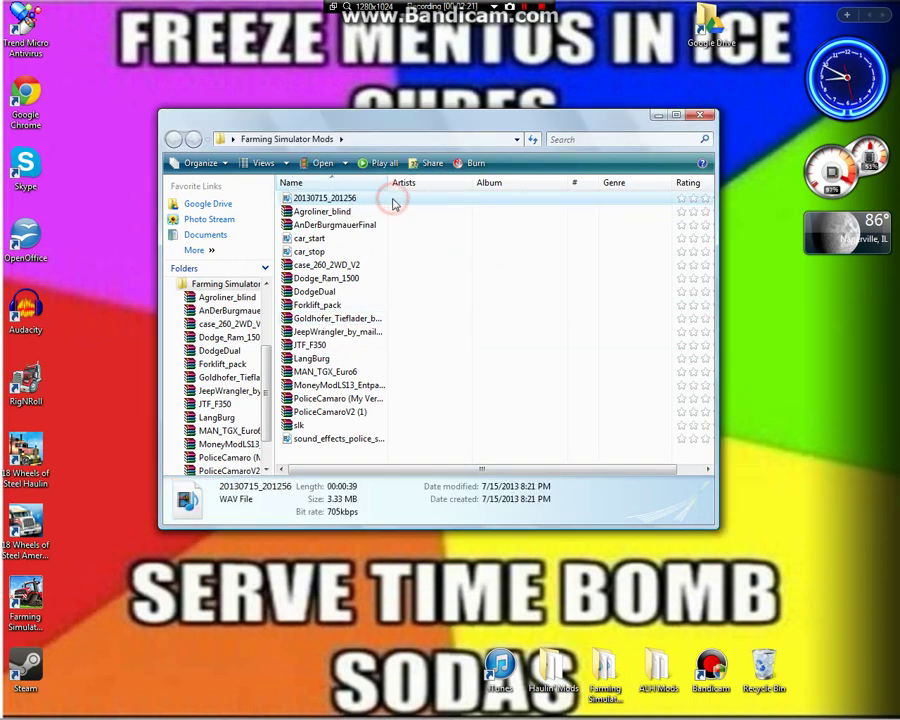
key(alt+Tab)
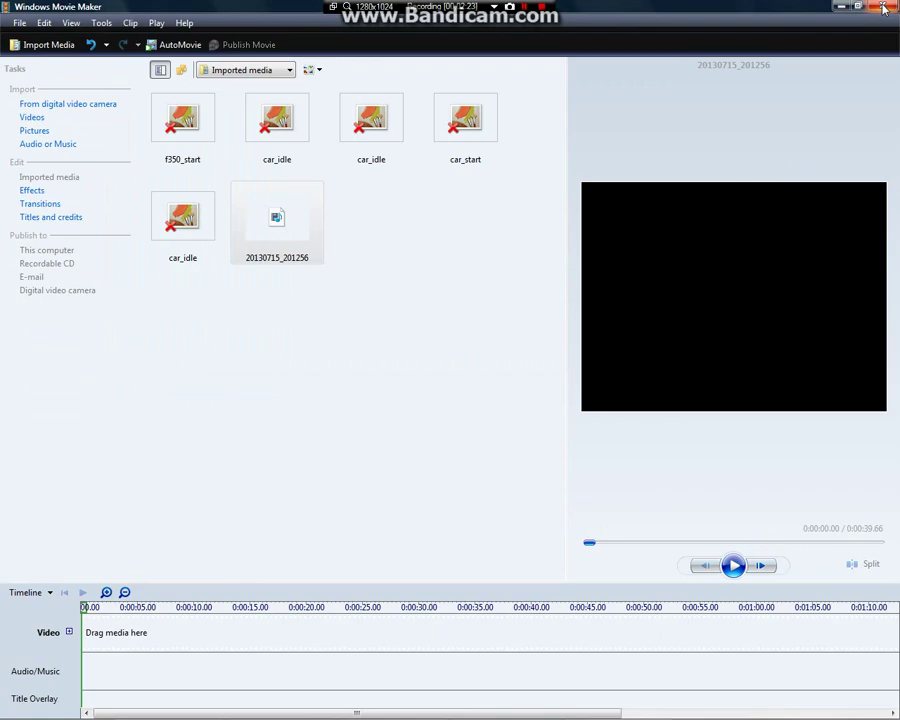
Close Movie Maker and set Windows Media Player as the 20130715_201256 WAV's default program
click(885, 7)
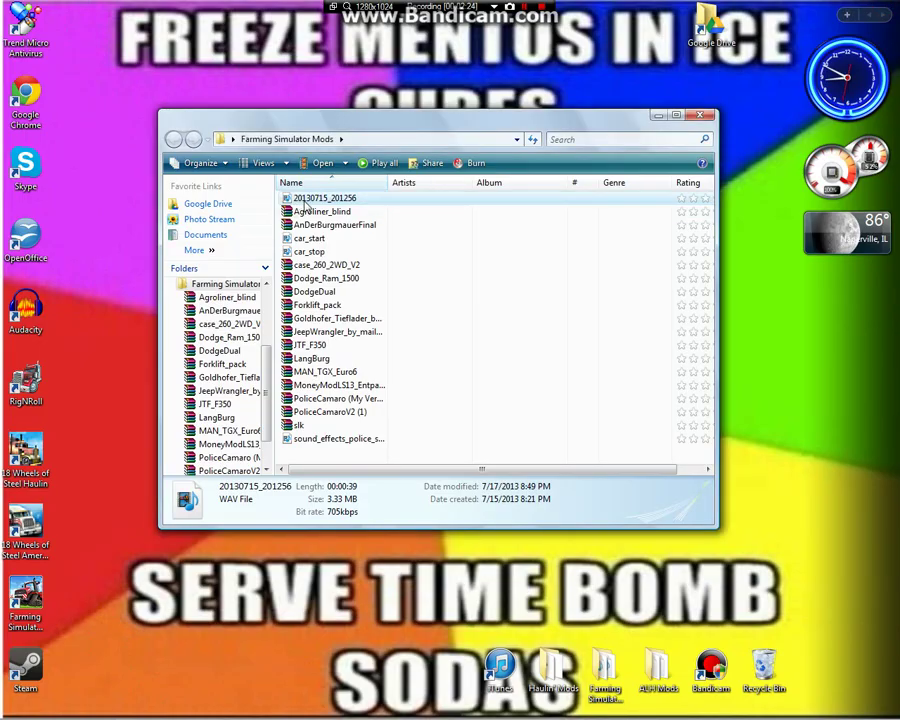
right_click(303, 200)
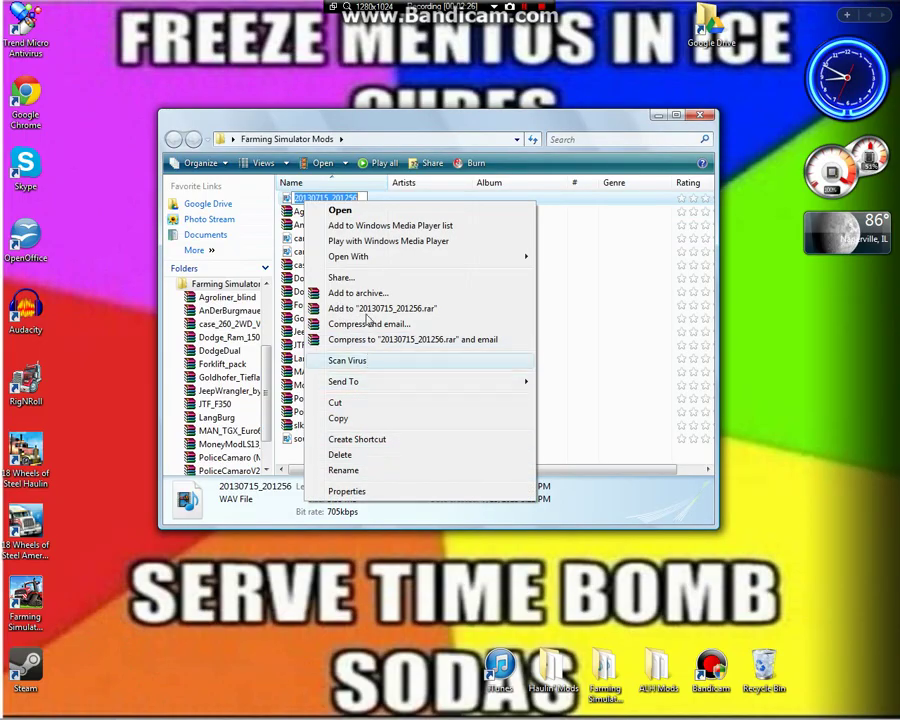
click(391, 494)
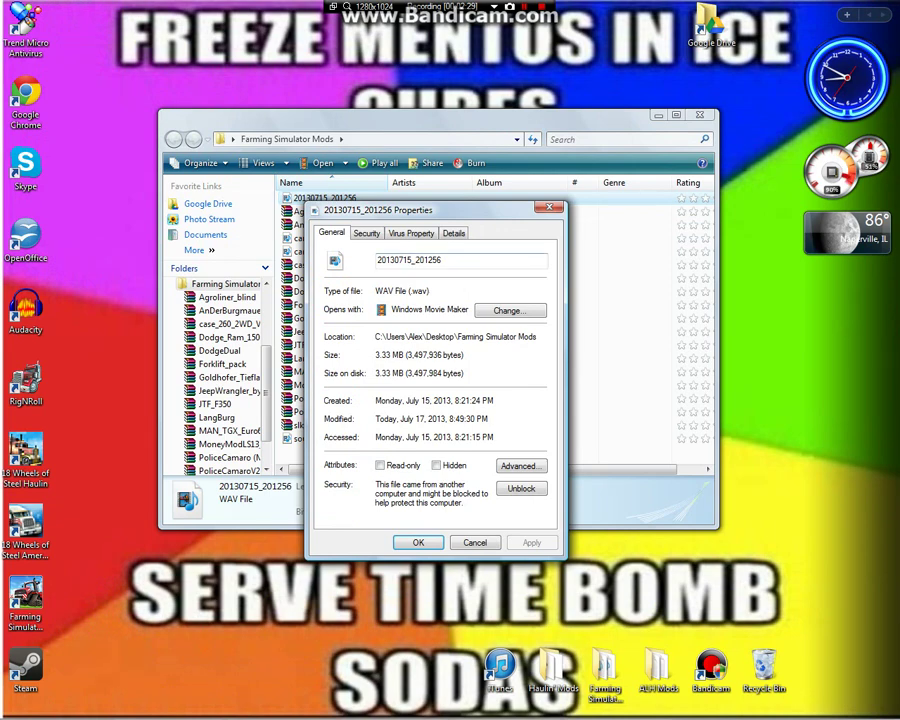
click(506, 311)
click(458, 322)
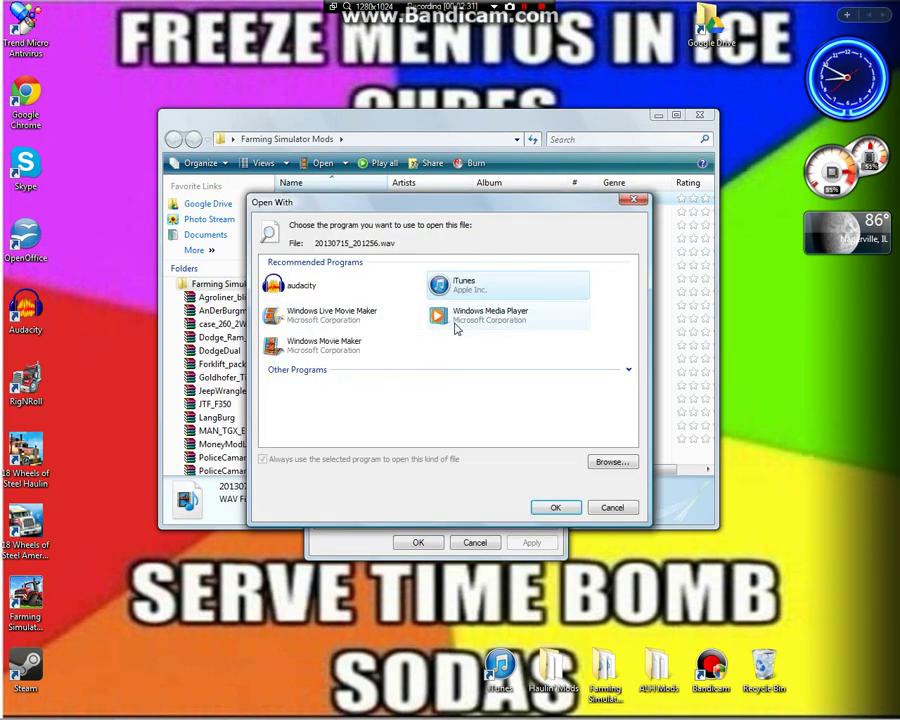
click(554, 507)
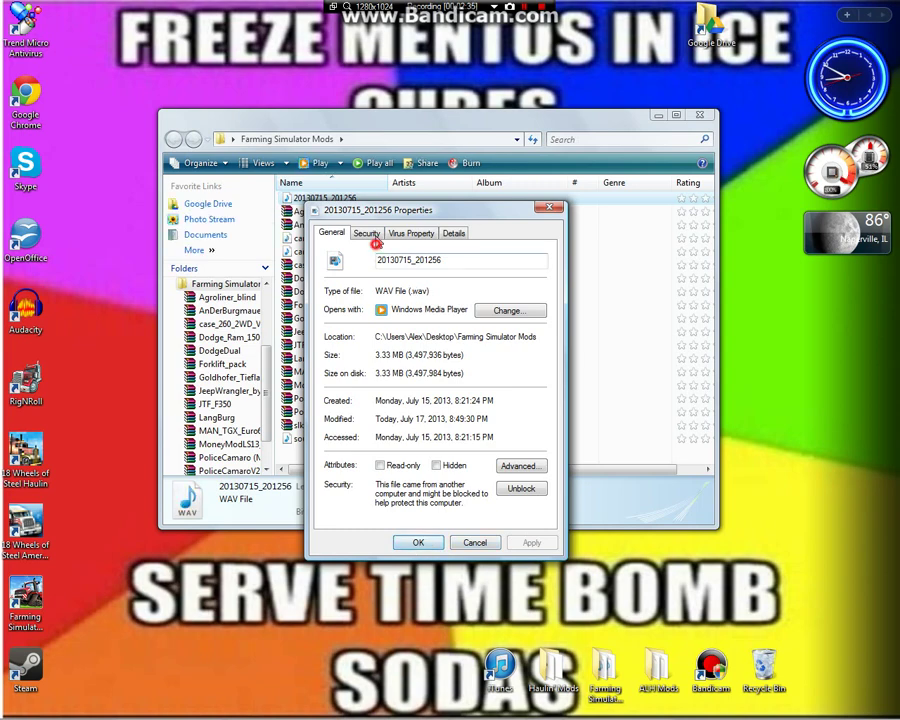
Review the WAV's property tabs, noting its 39-second length, then apply and close
click(366, 233)
click(410, 233)
click(454, 233)
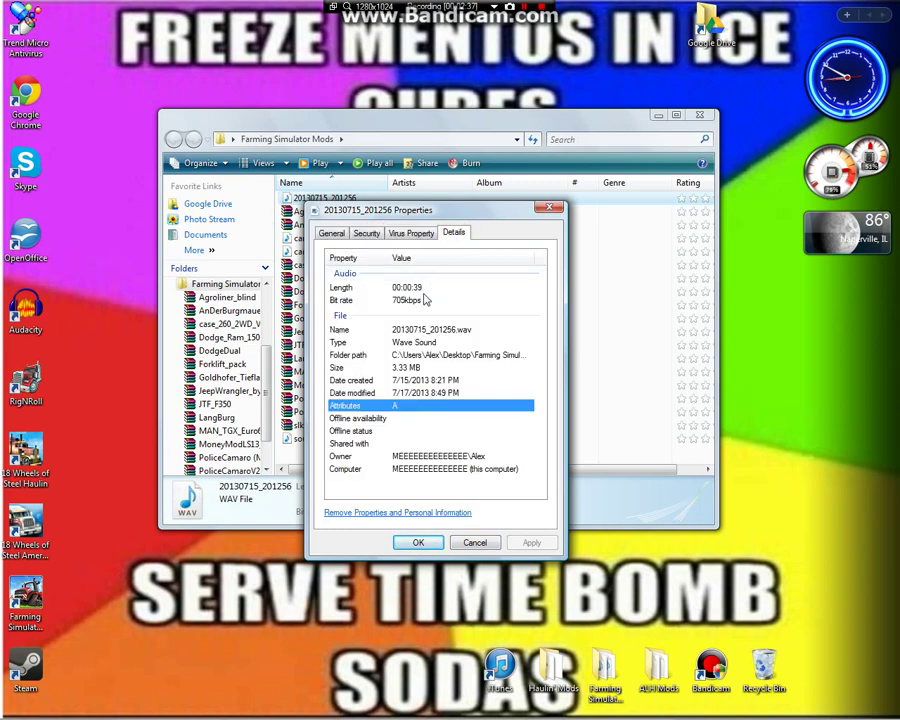
click(331, 233)
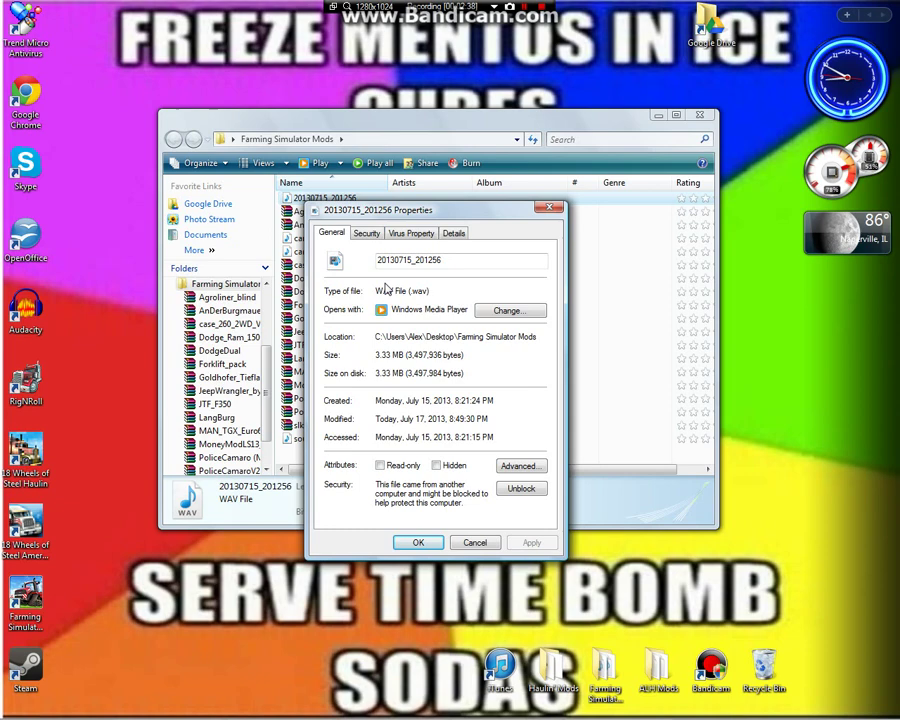
click(420, 543)
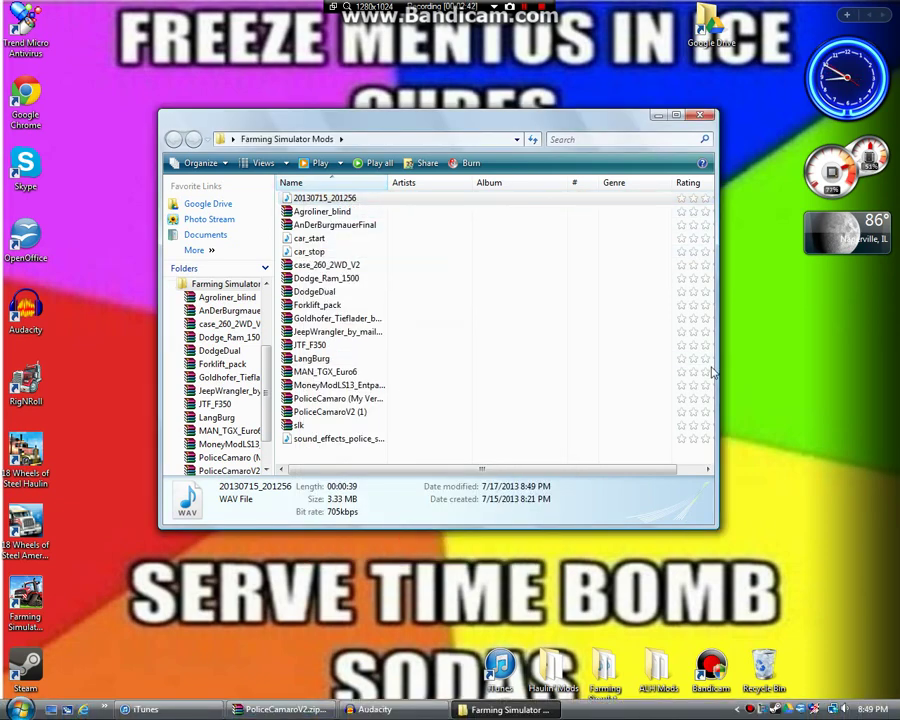
Close Explorer and import 20130715_201256.wav from Desktop > Farming Simulator Mods into Audacity
click(700, 115)
click(390, 706)
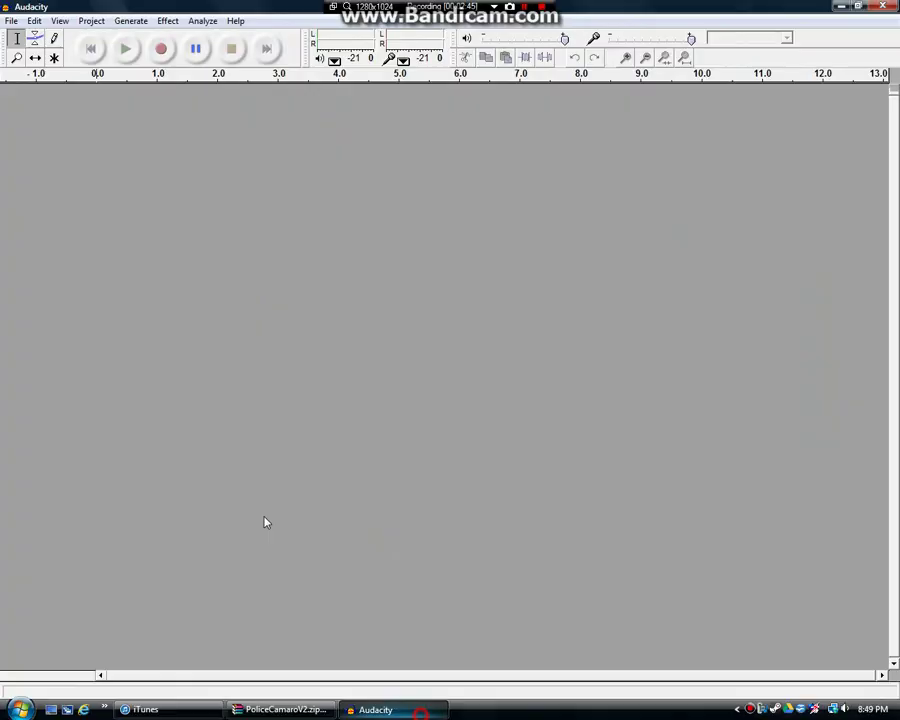
click(90, 21)
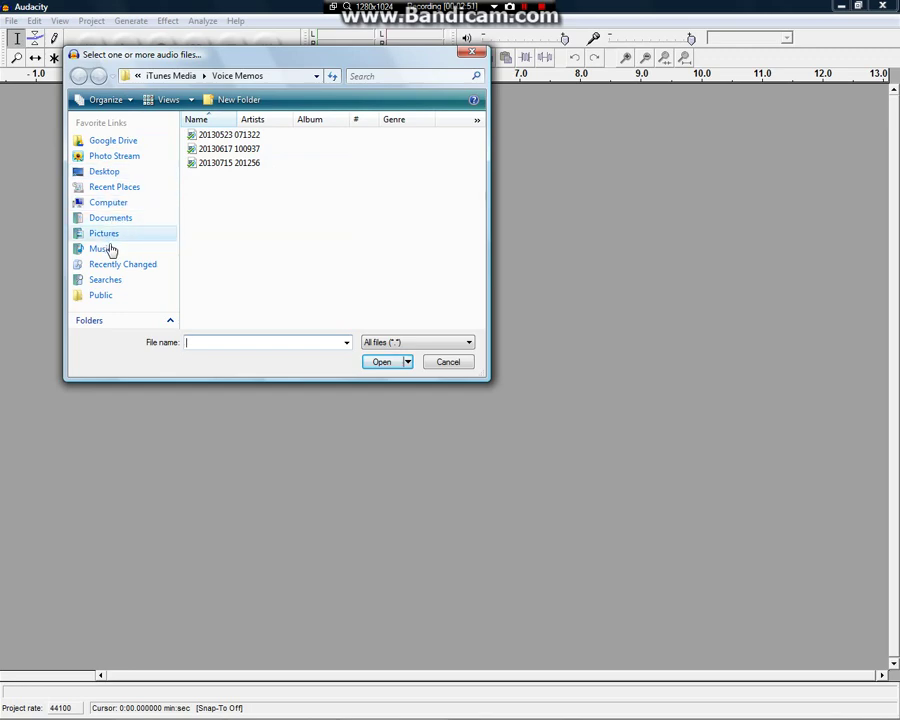
click(115, 184)
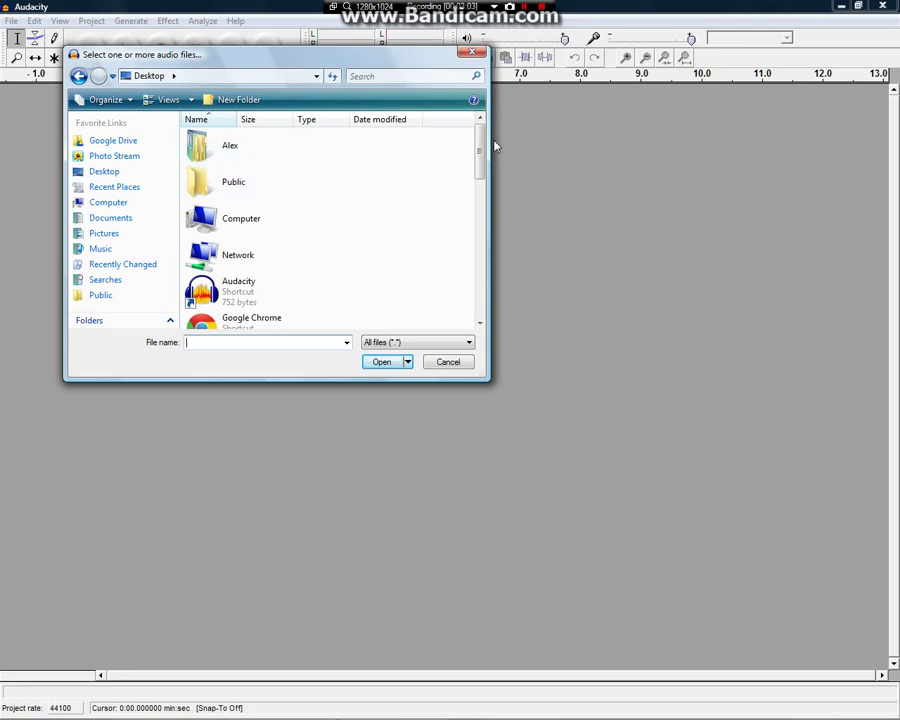
drag(481, 150, 484, 234)
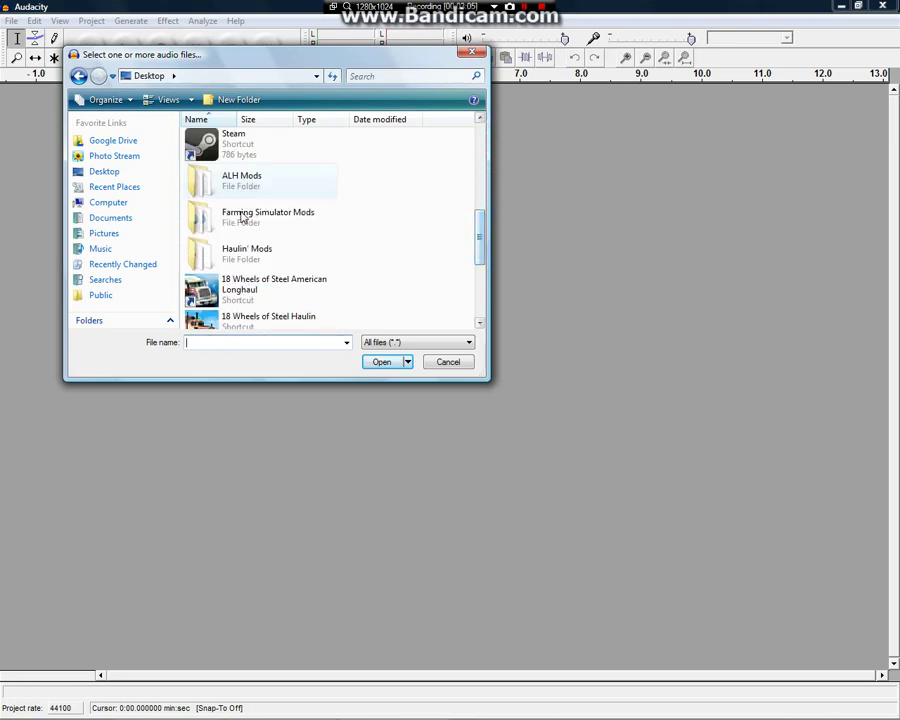
double_click(241, 217)
double_click(265, 137)
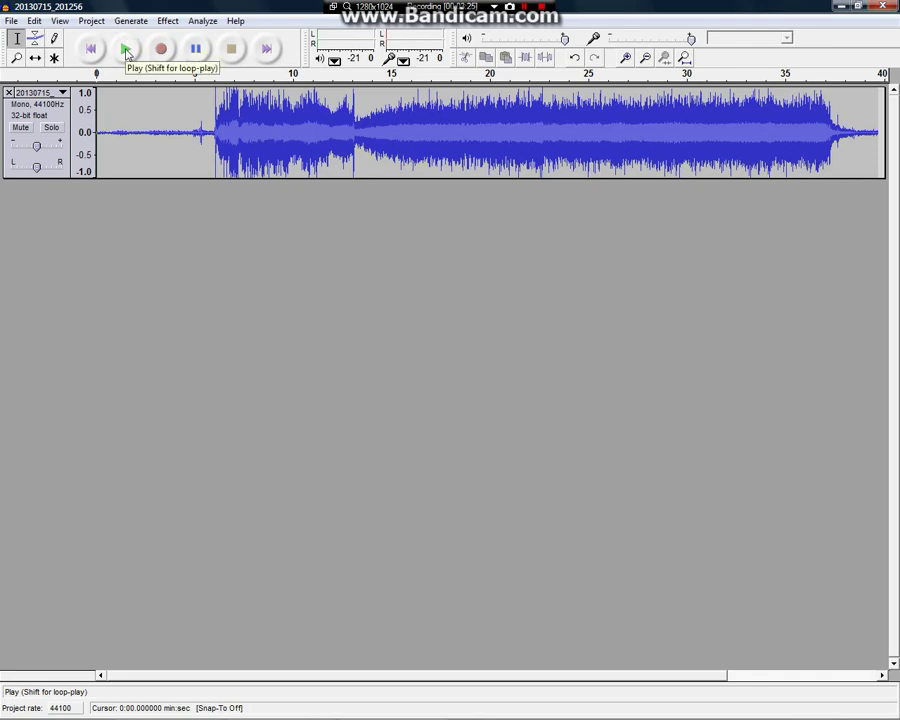
Listen to the recording and delete its quiet first five seconds
click(127, 52)
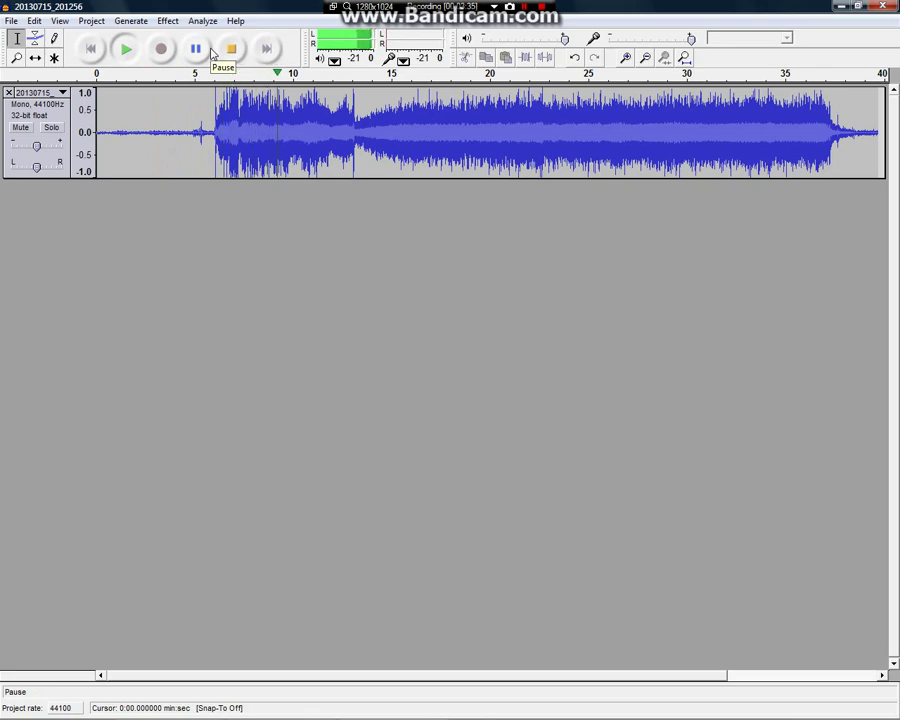
click(231, 48)
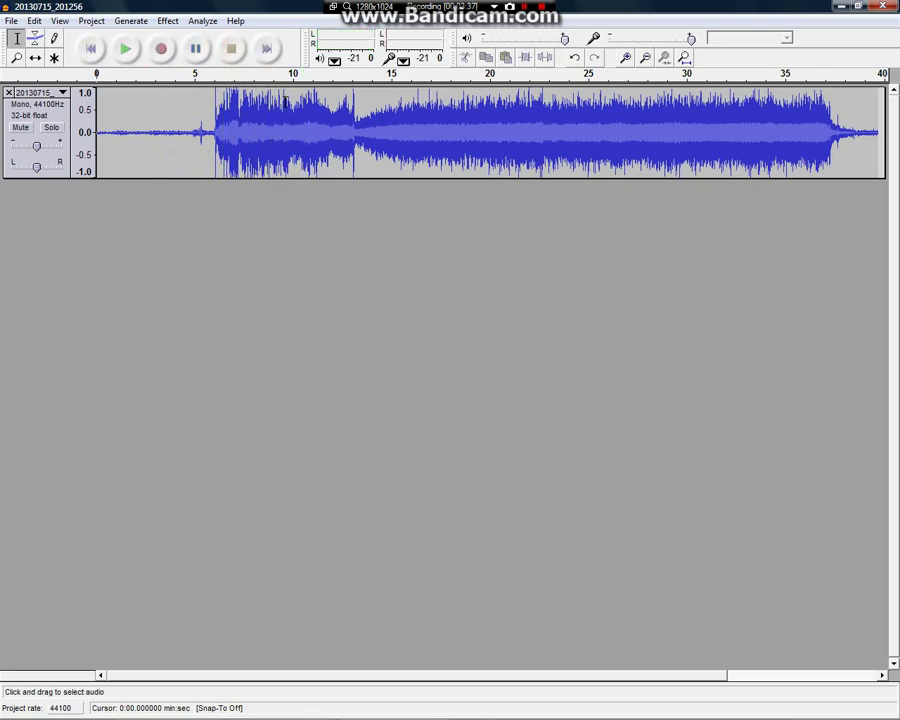
drag(208, 127, 90, 127)
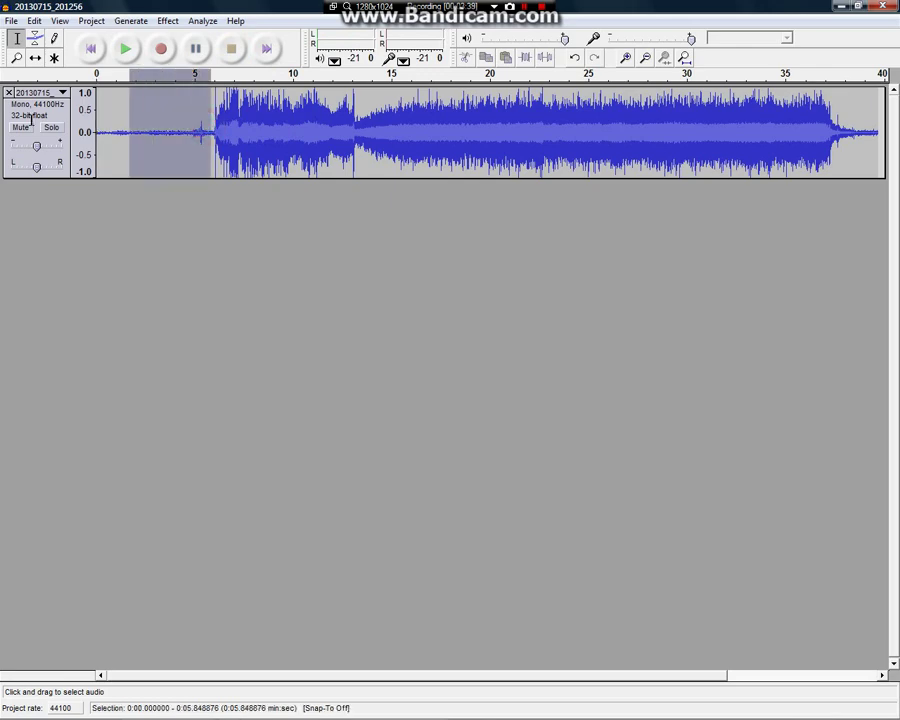
key(Delete)
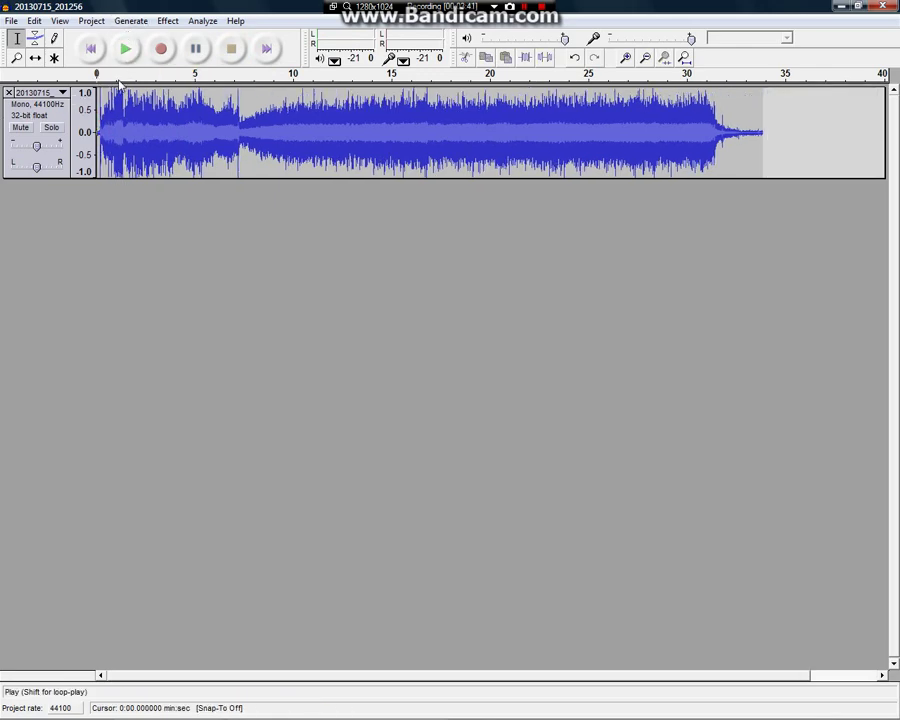
Replay the shortened recording and select its first three seconds
click(102, 116)
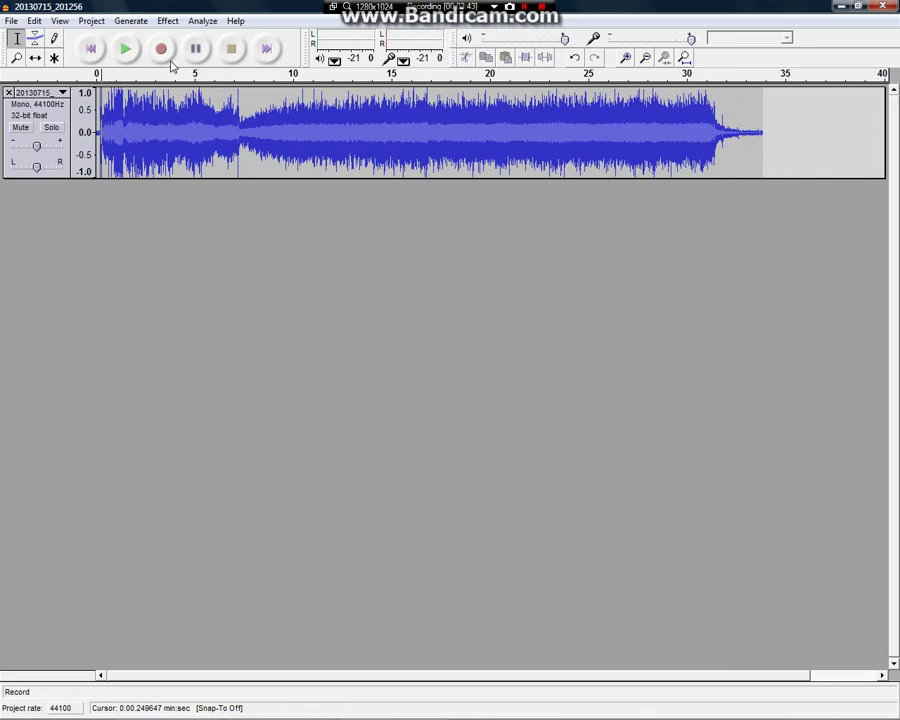
click(125, 50)
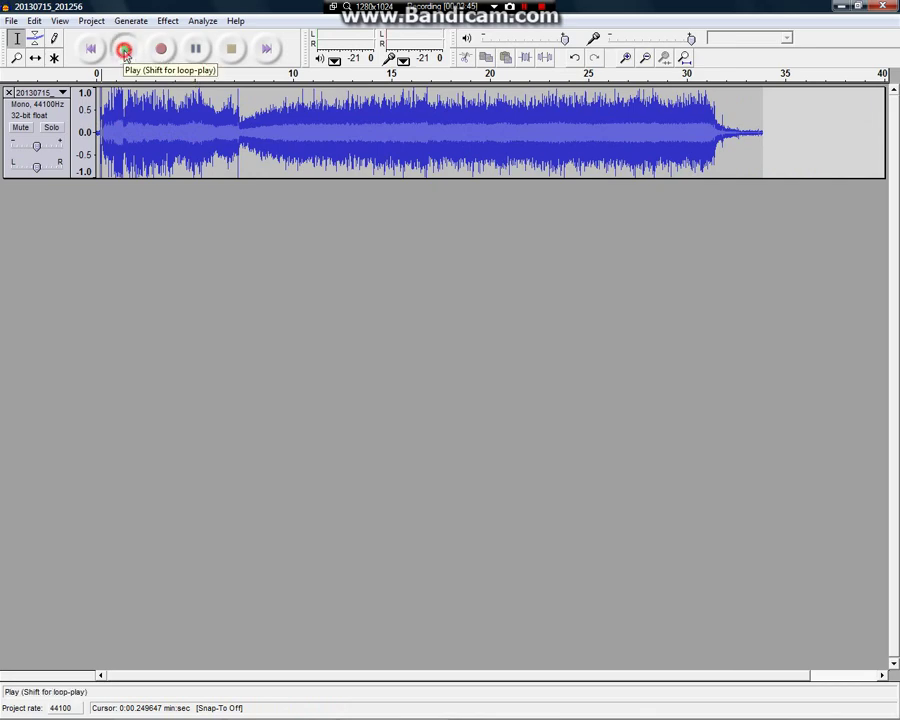
click(232, 49)
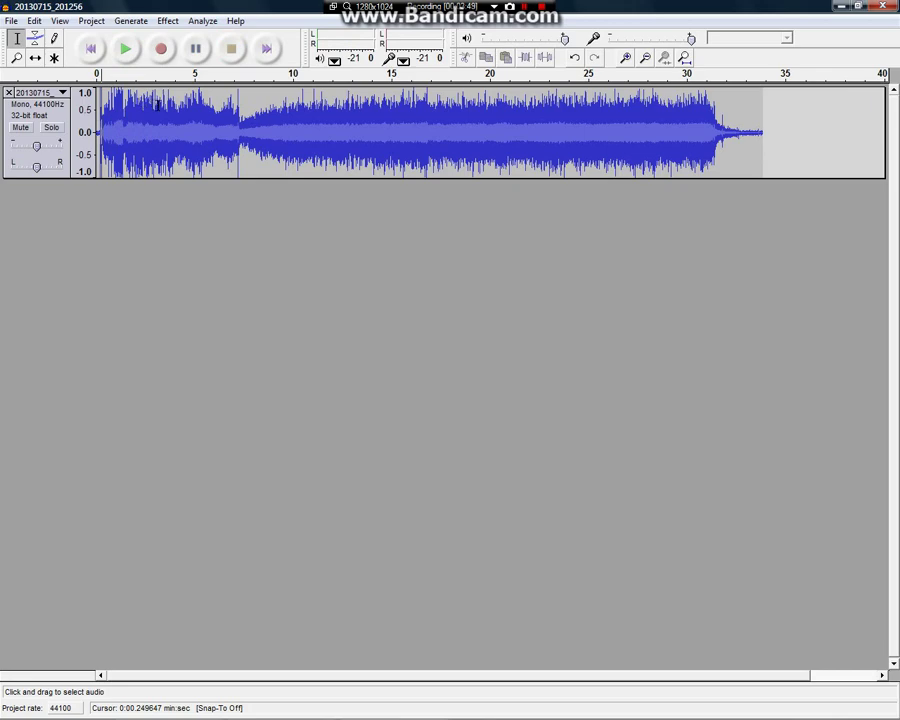
drag(156, 104, 87, 121)
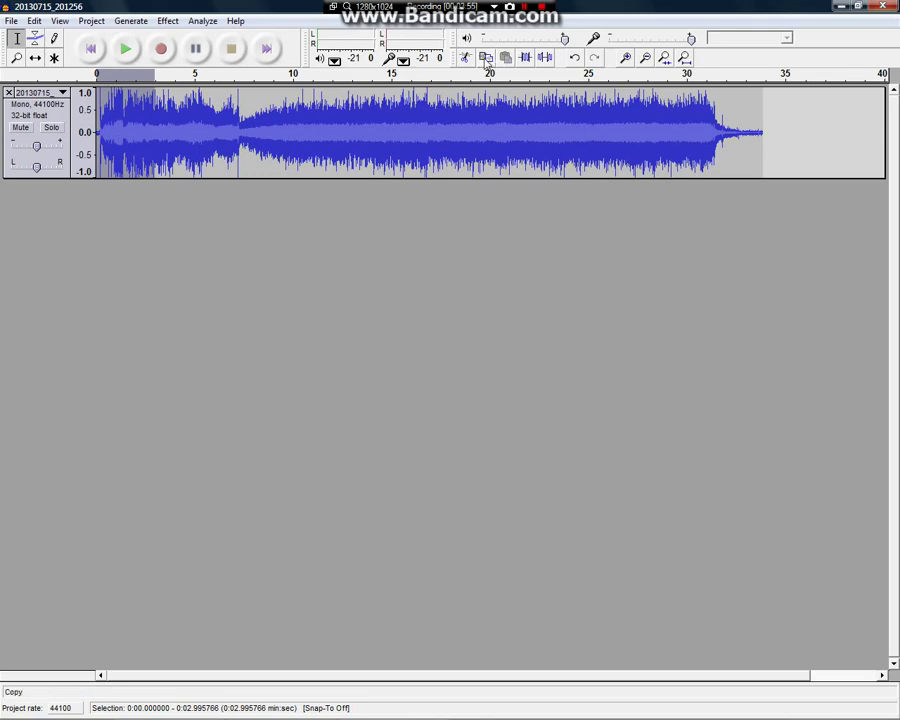
Cut the selected three seconds and start a new empty project with Ctrl+N
click(466, 60)
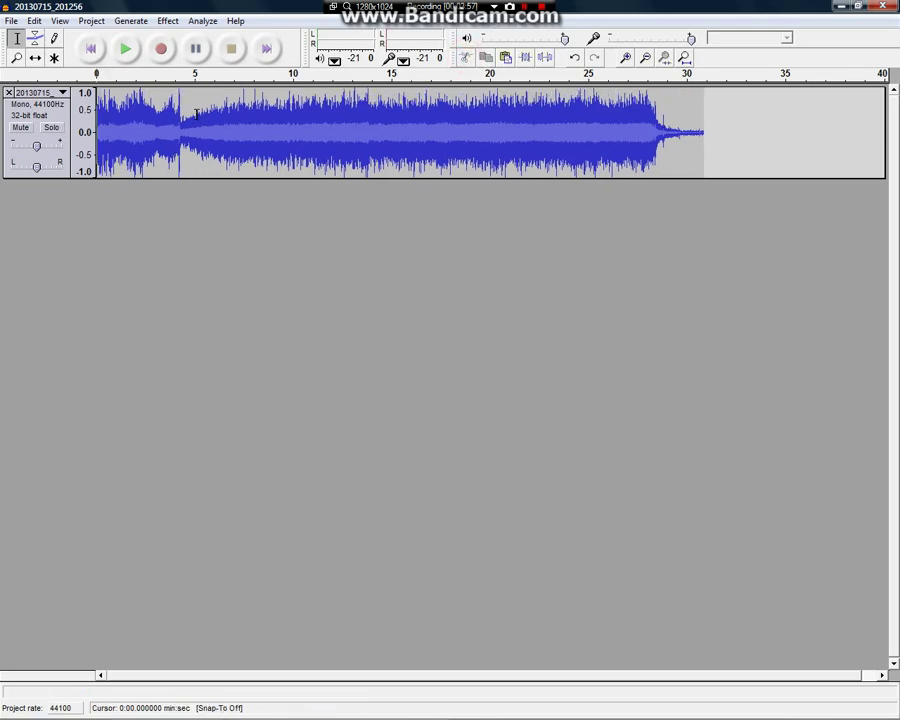
click(20, 708)
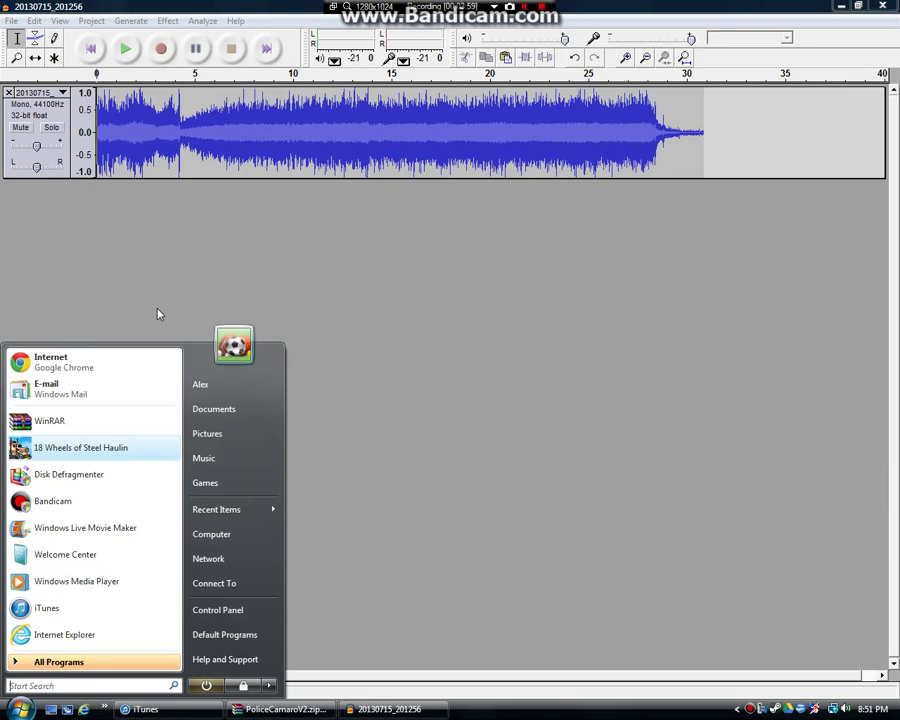
click(11, 20)
click(11, 20)
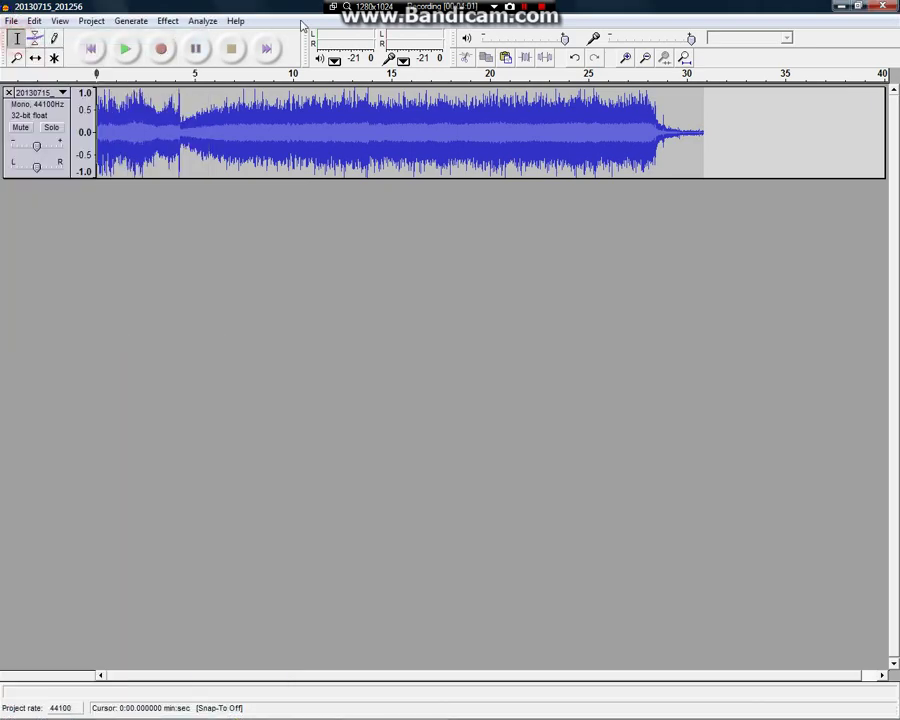
key(ctrl+n)
Paste the three-second clip into the new project and play it from the start
click(506, 58)
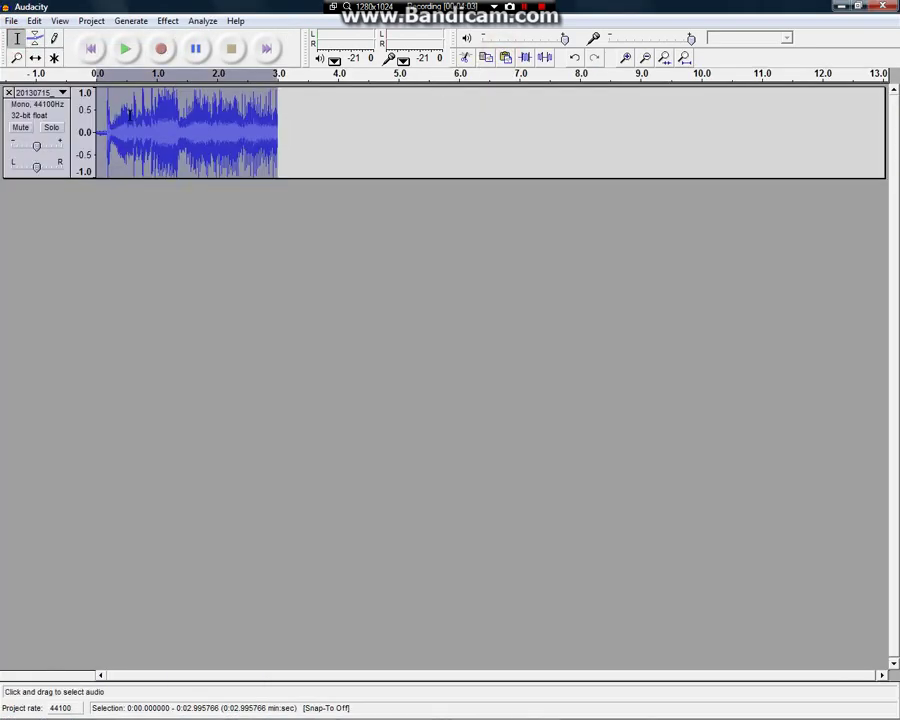
click(325, 111)
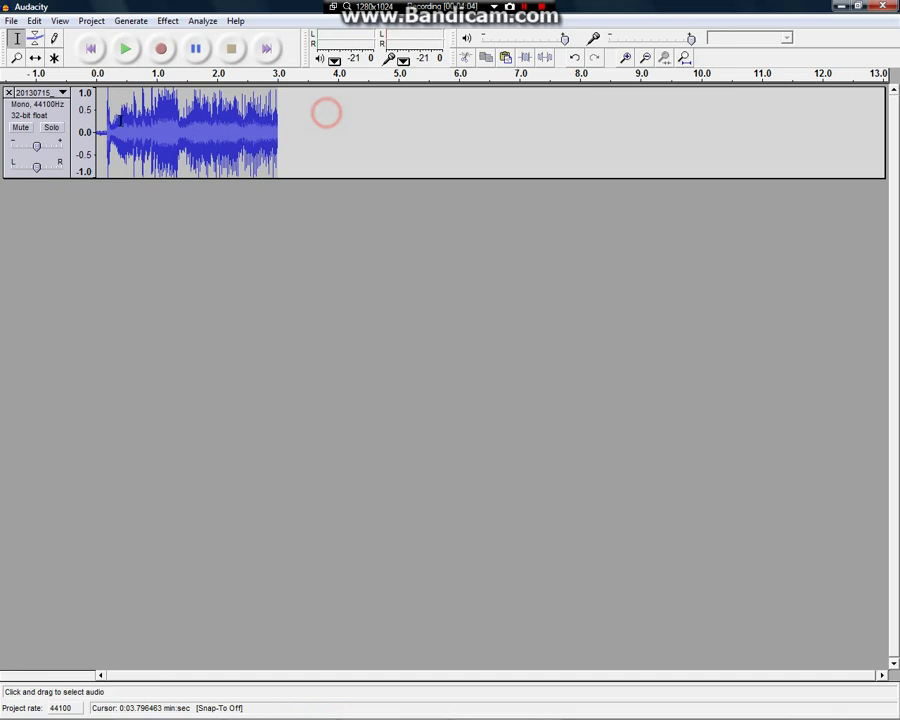
click(97, 121)
click(130, 62)
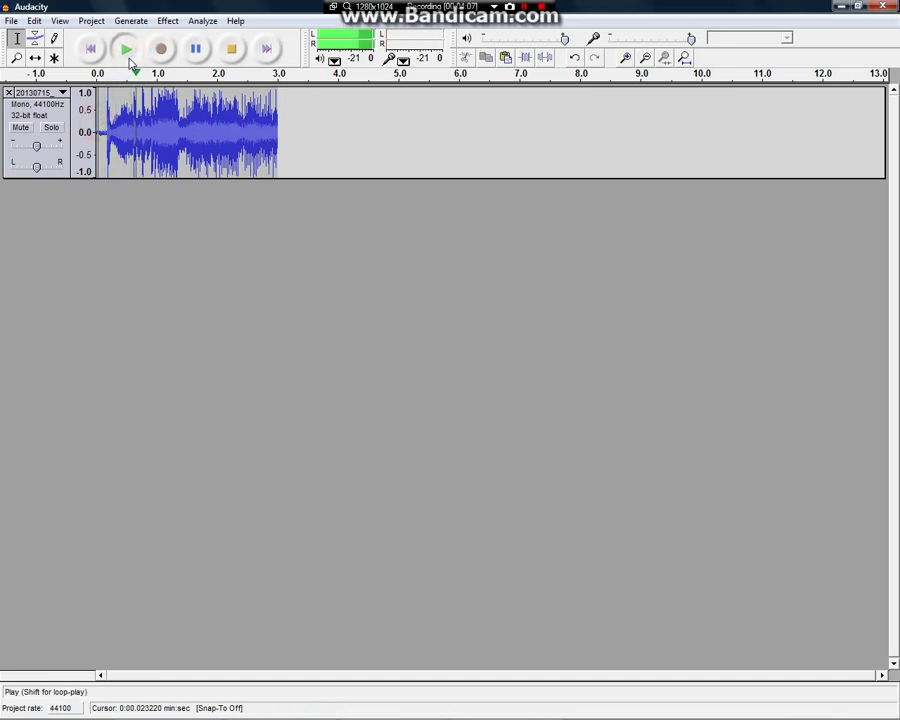
click(233, 48)
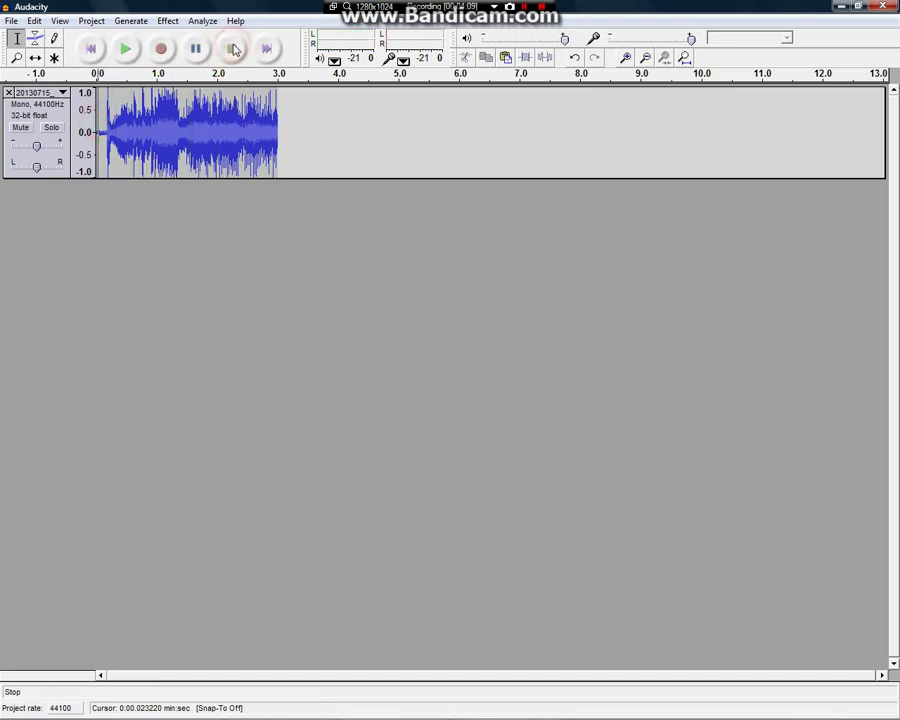
click(127, 50)
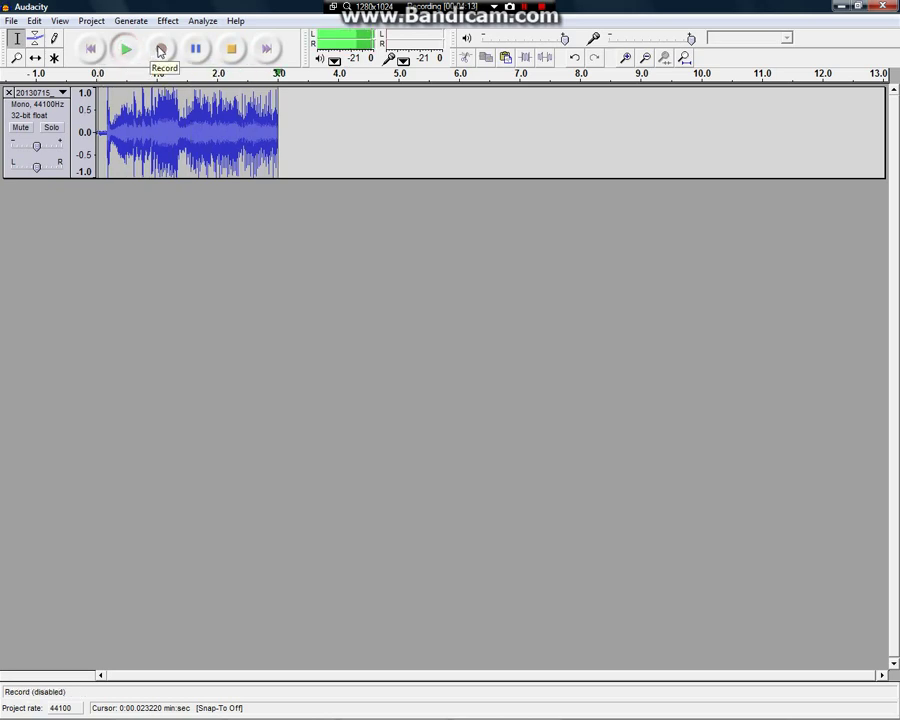
Delete two short slivers from the clip's start, listen, and undo the second deletion
mouse_move(106, 117)
mouse_down()
mouse_move(75, 118)
mouse_move(80, 130)
mouse_up()
key(Delete)
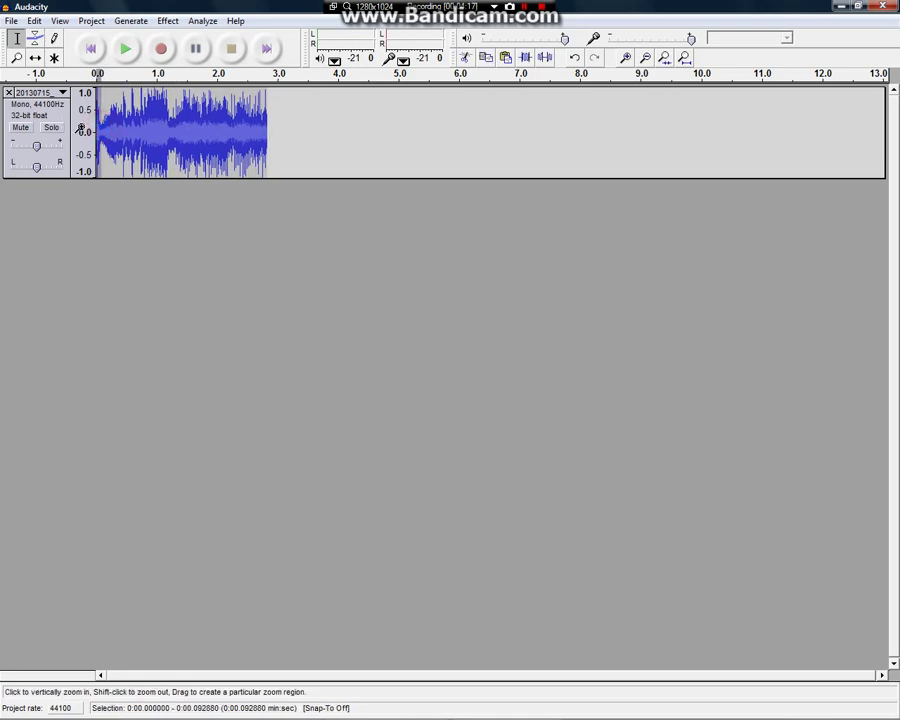
key(Delete)
click(131, 53)
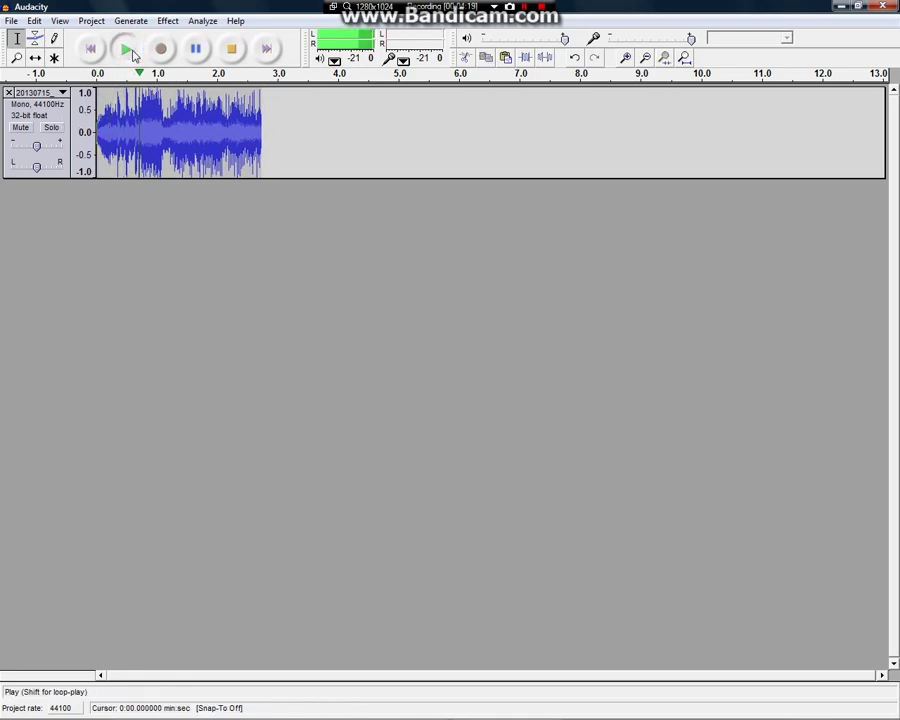
click(231, 48)
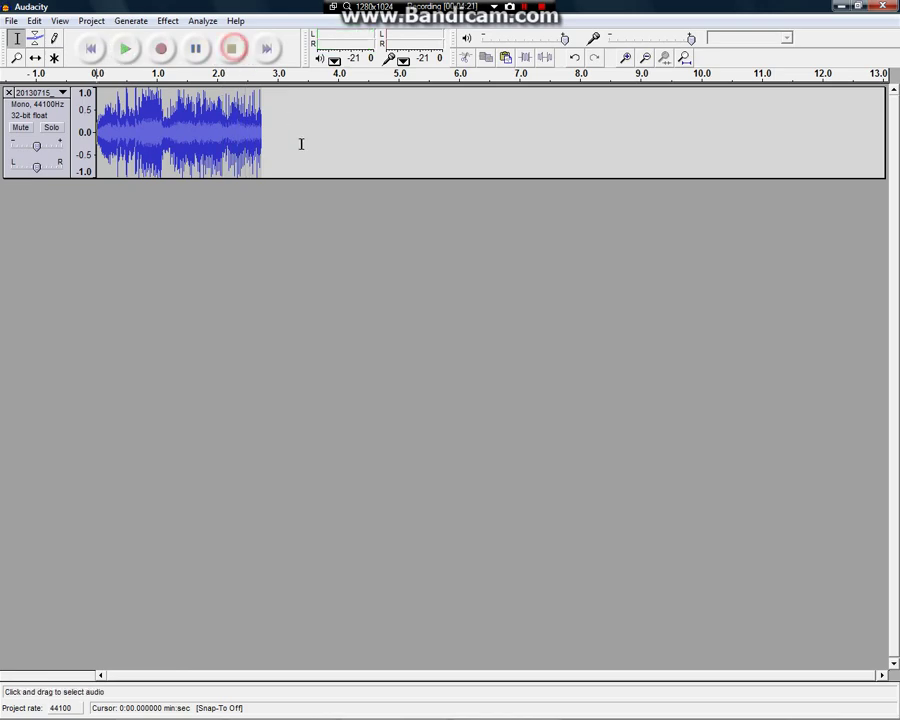
key(ctrl+z)
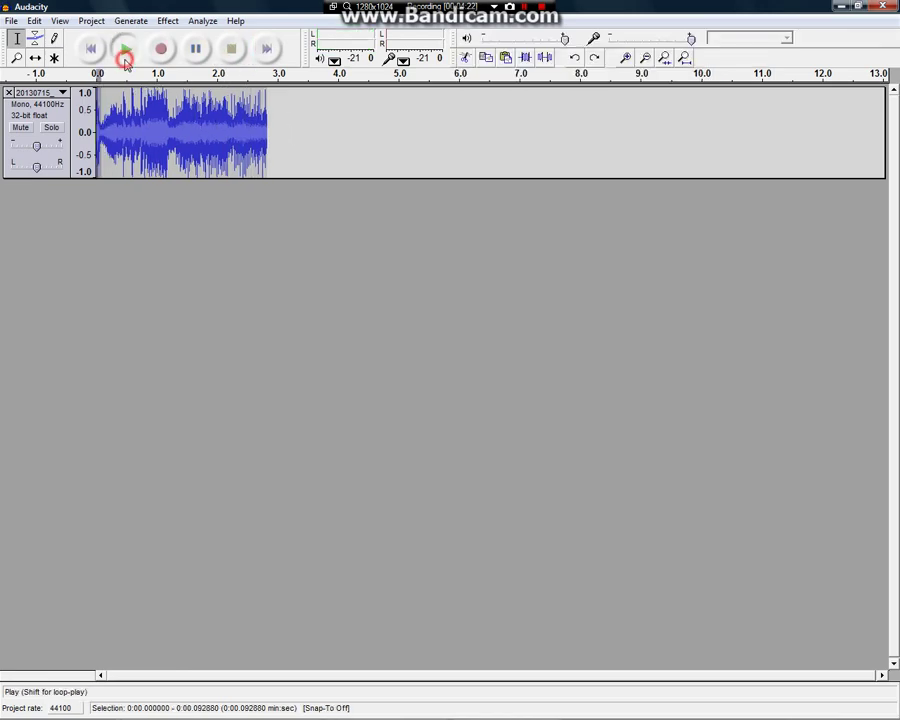
Delete the clip's tail beyond about 2.2 seconds and play back the trimmed result
click(302, 116)
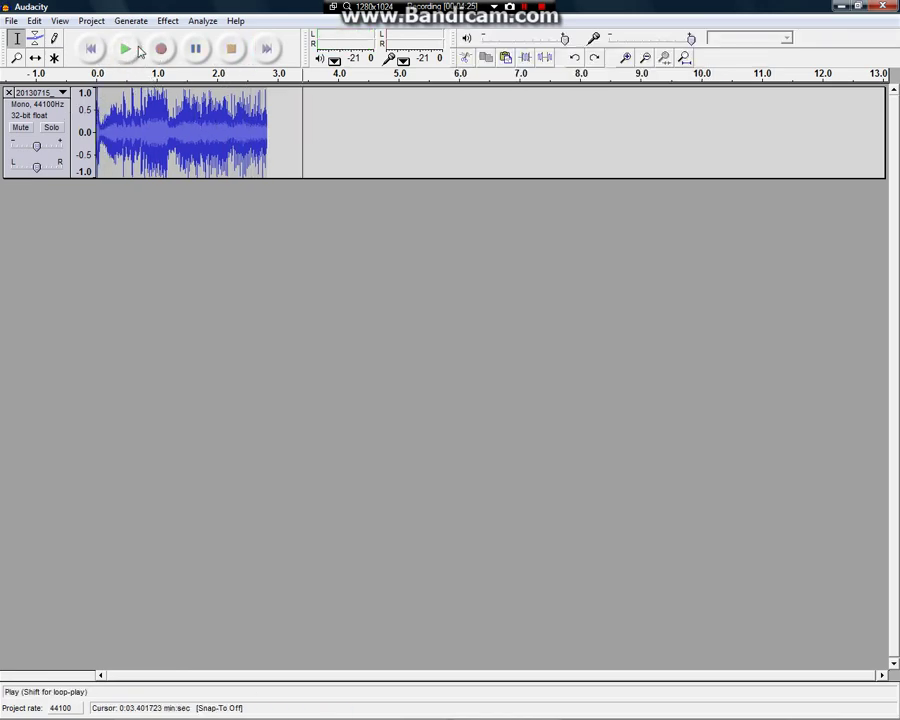
drag(305, 116, 234, 118)
click(311, 132)
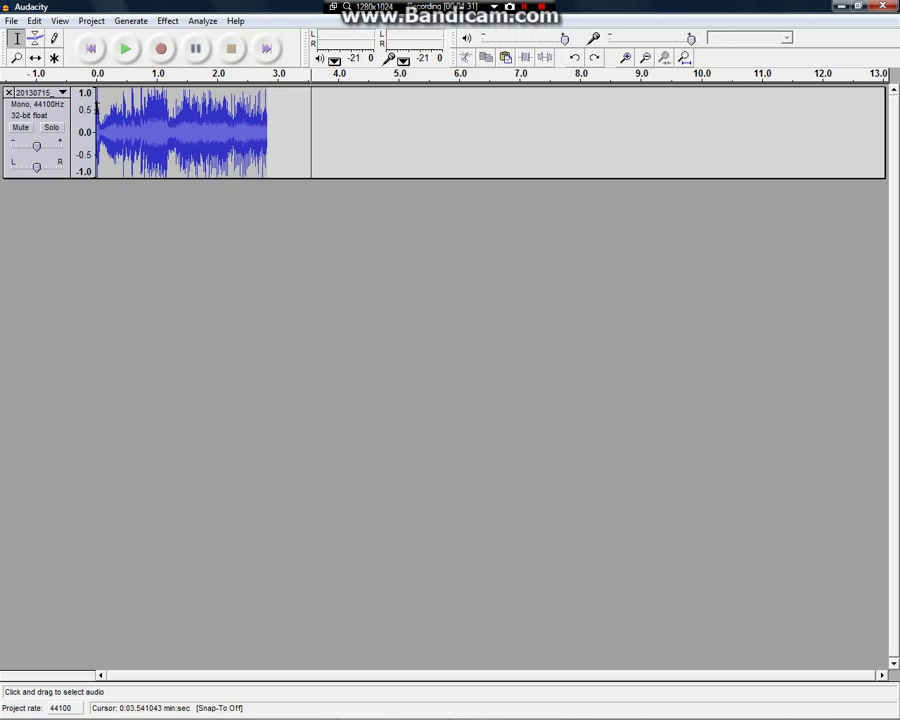
click(98, 105)
click(128, 52)
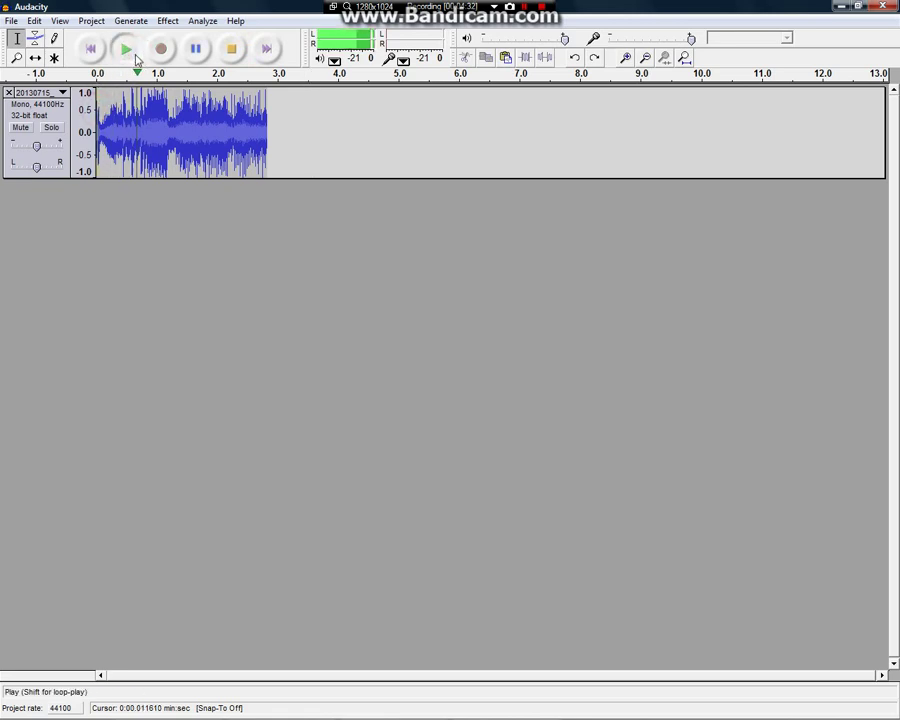
click(236, 50)
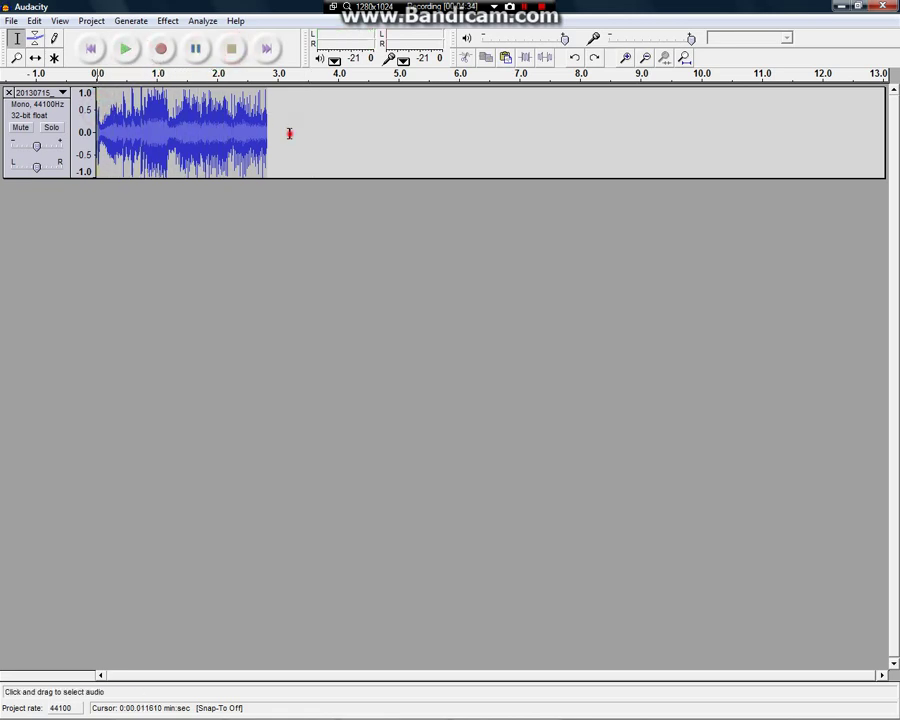
drag(289, 131, 233, 128)
key(Delete)
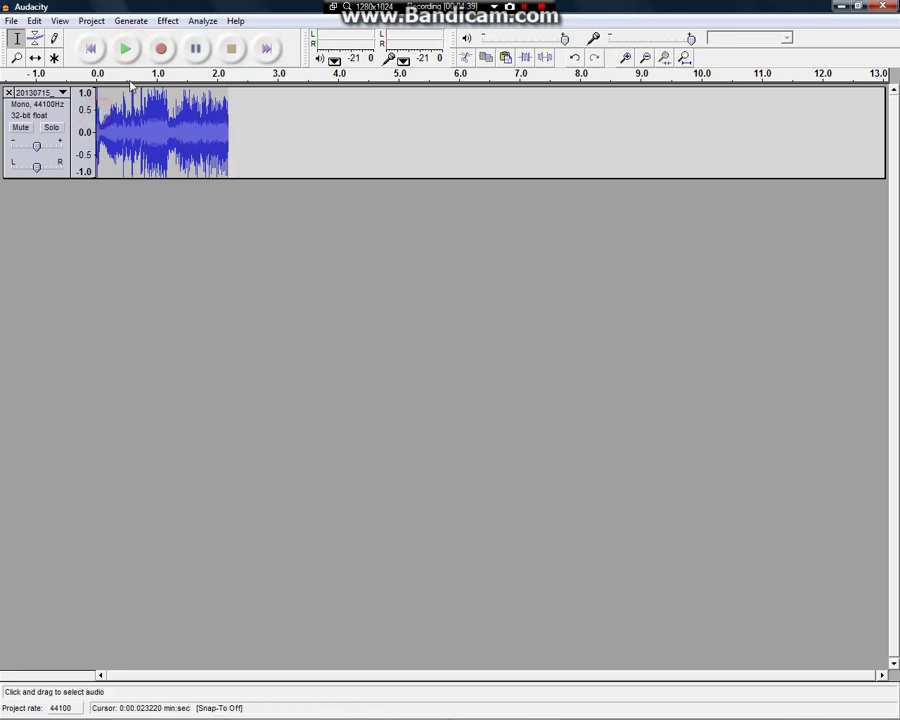
click(125, 50)
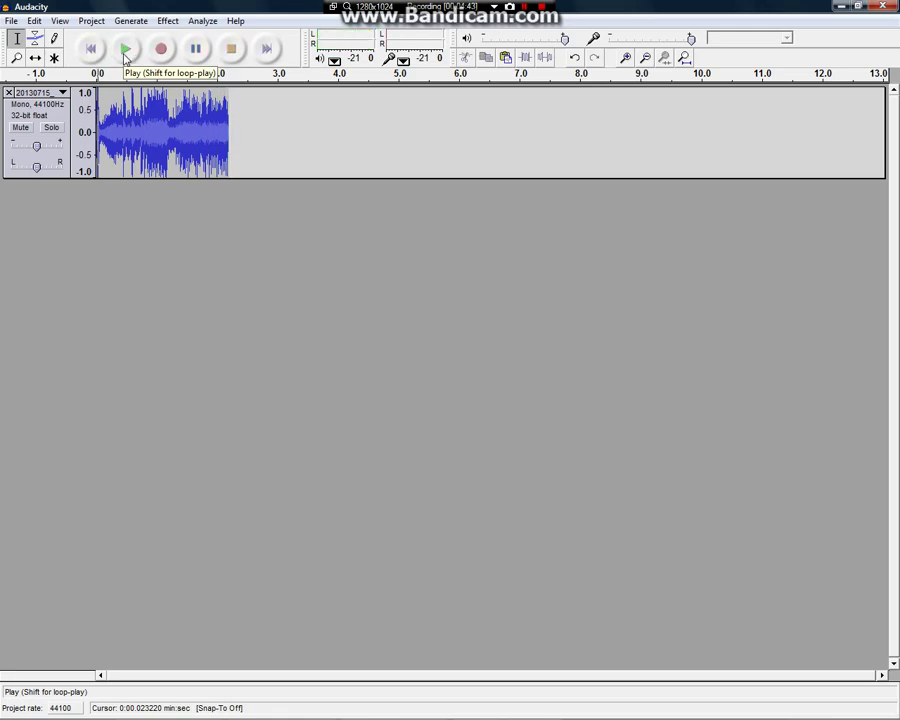
click(11, 20)
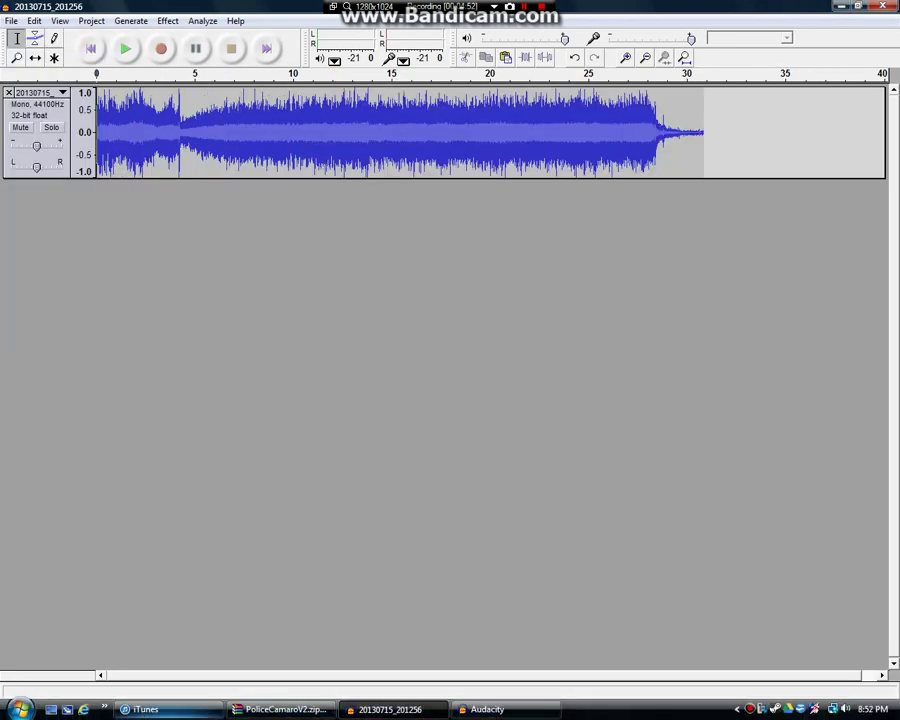
Bring the PoliceCamaroV2.zip archive forward, go up to its parent folder, and minimize Audacity
click(280, 709)
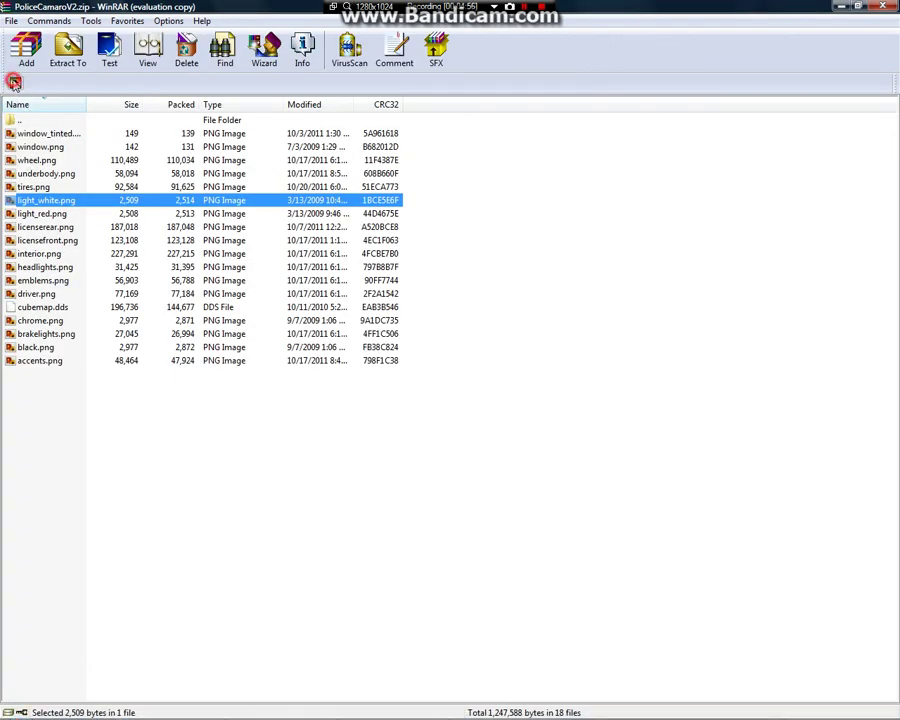
click(14, 83)
click(20, 709)
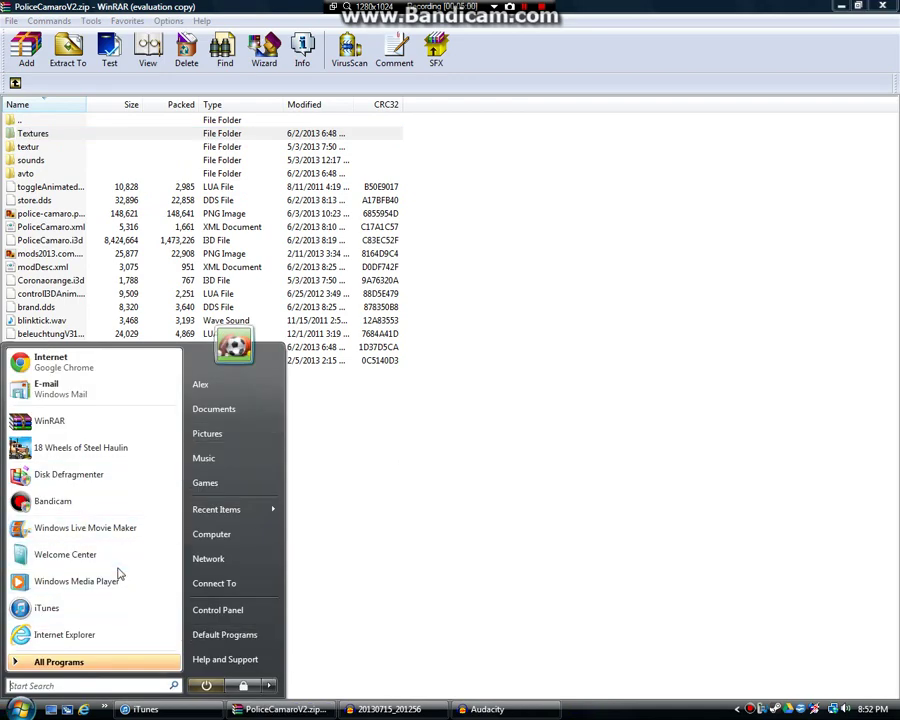
click(858, 7)
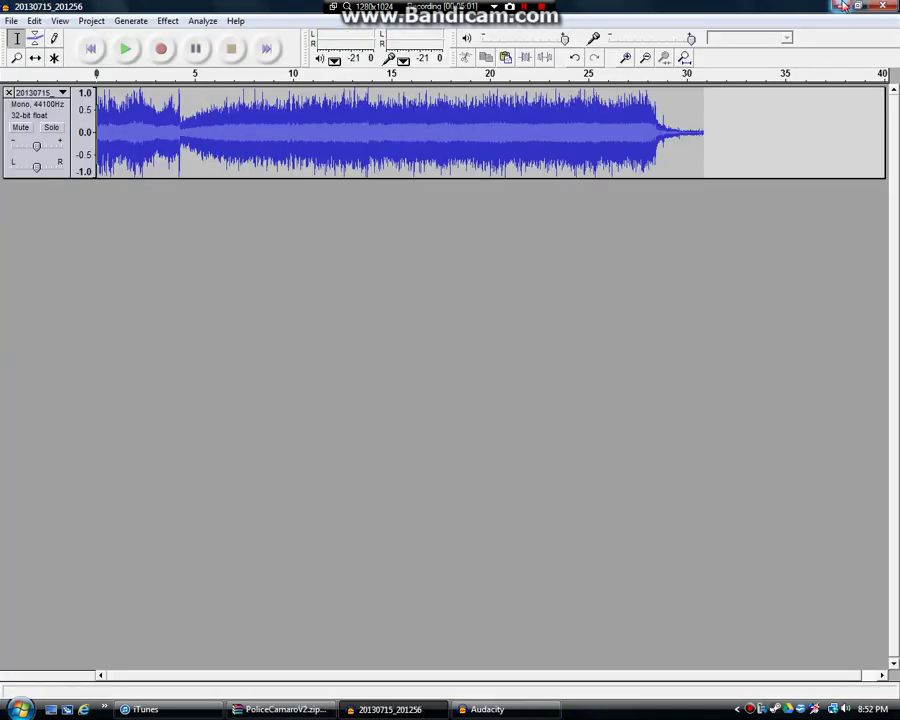
click(836, 7)
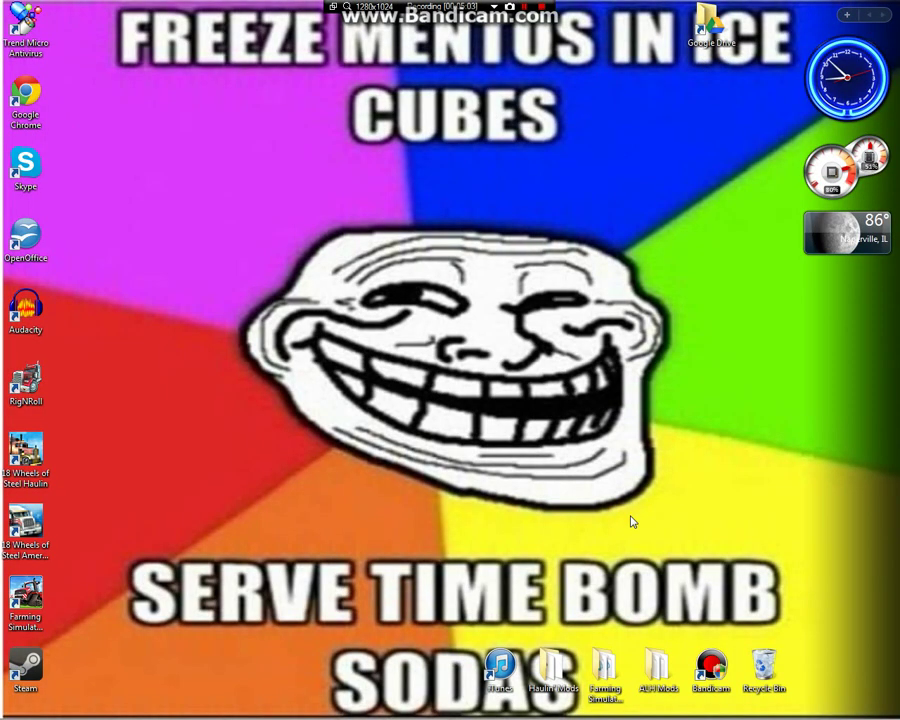
Open the Farming Simulator Mods folder and play the 165 KB car_start sound in Media Player
double_click(605, 672)
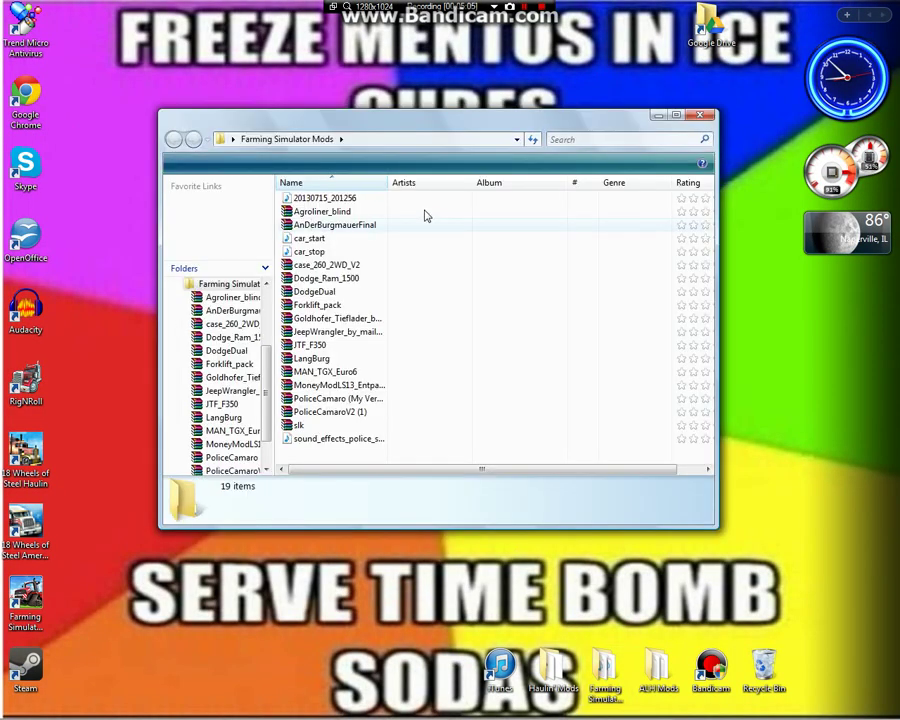
double_click(312, 238)
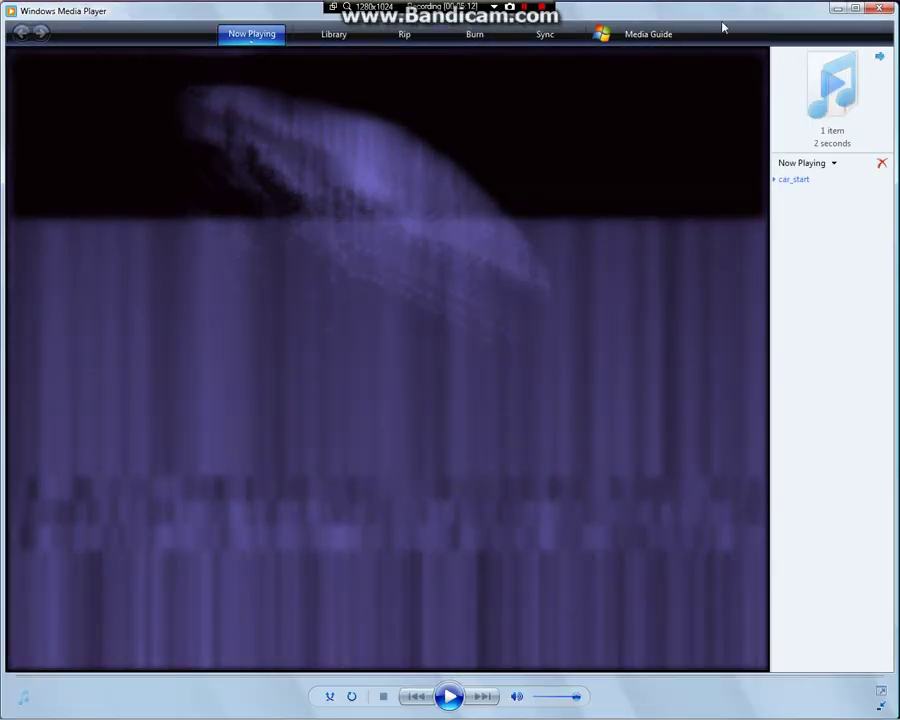
click(879, 8)
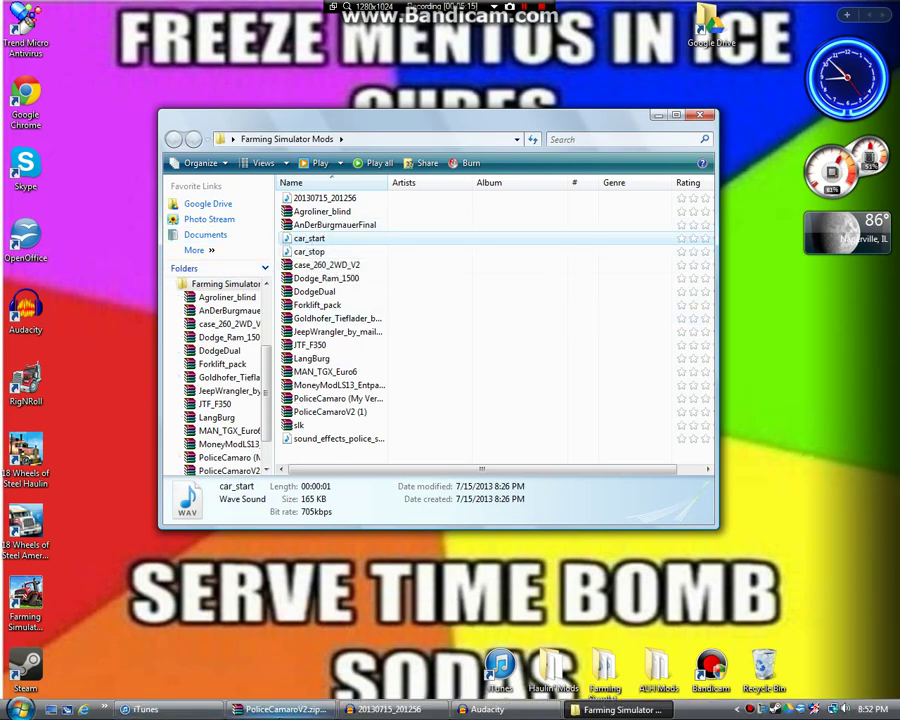
Open the sounds folder in the PoliceCamaroV2.zip archive and select car_start.wav
click(300, 709)
click(35, 162)
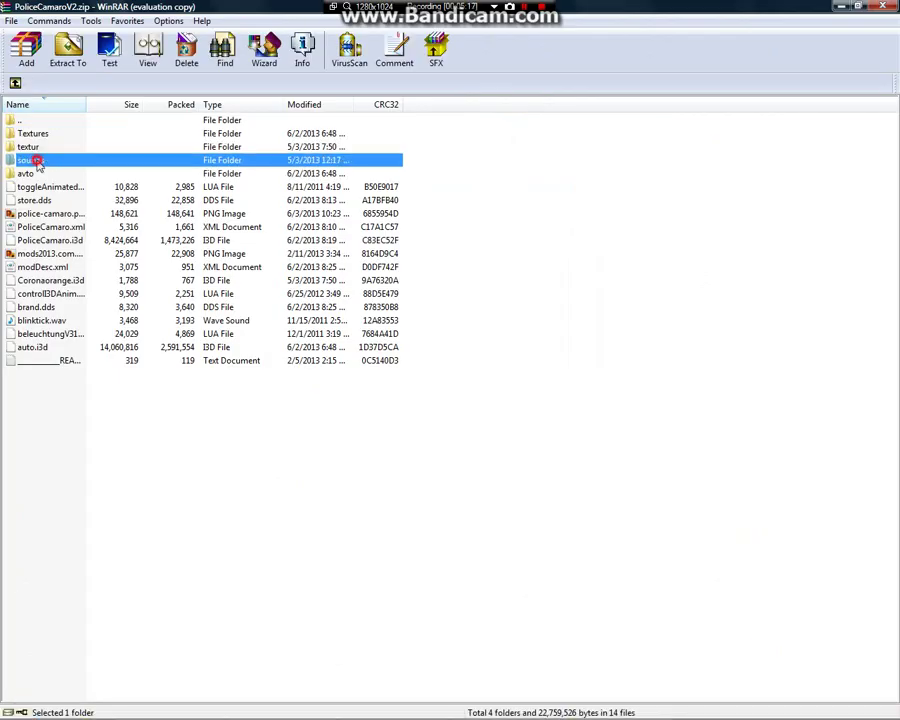
double_click(36, 163)
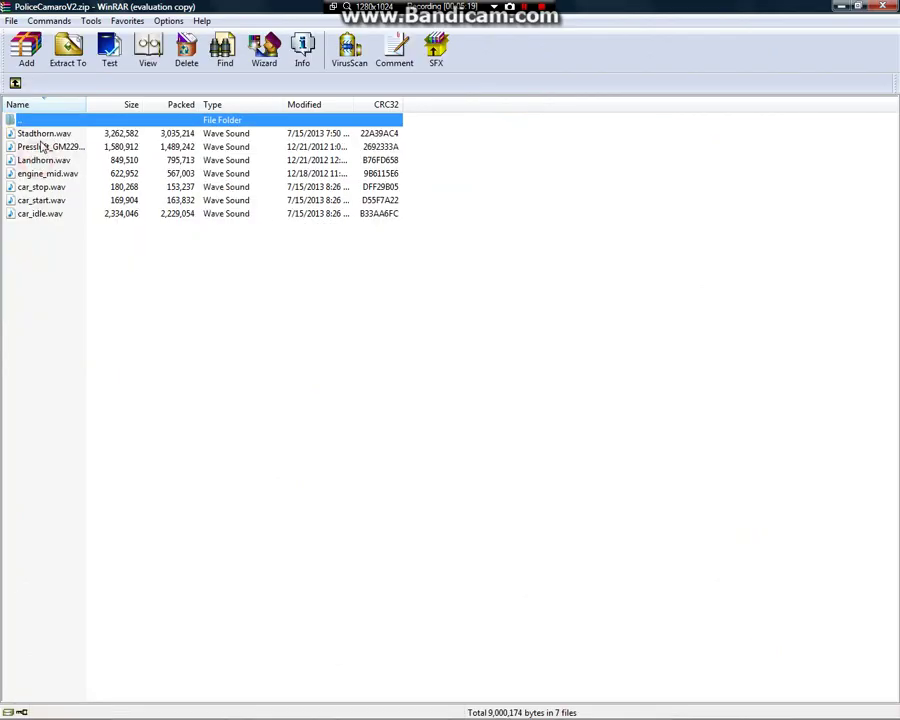
click(55, 204)
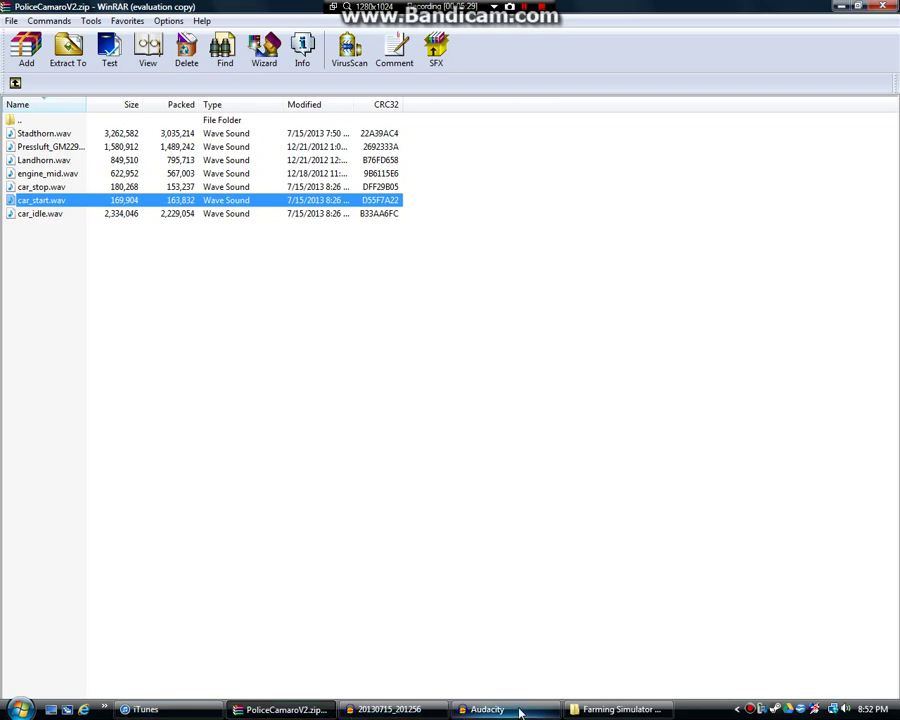
Close the spare Audacity window without saving, and finish the car_idle.wav preview
right_click(470, 709)
click(518, 706)
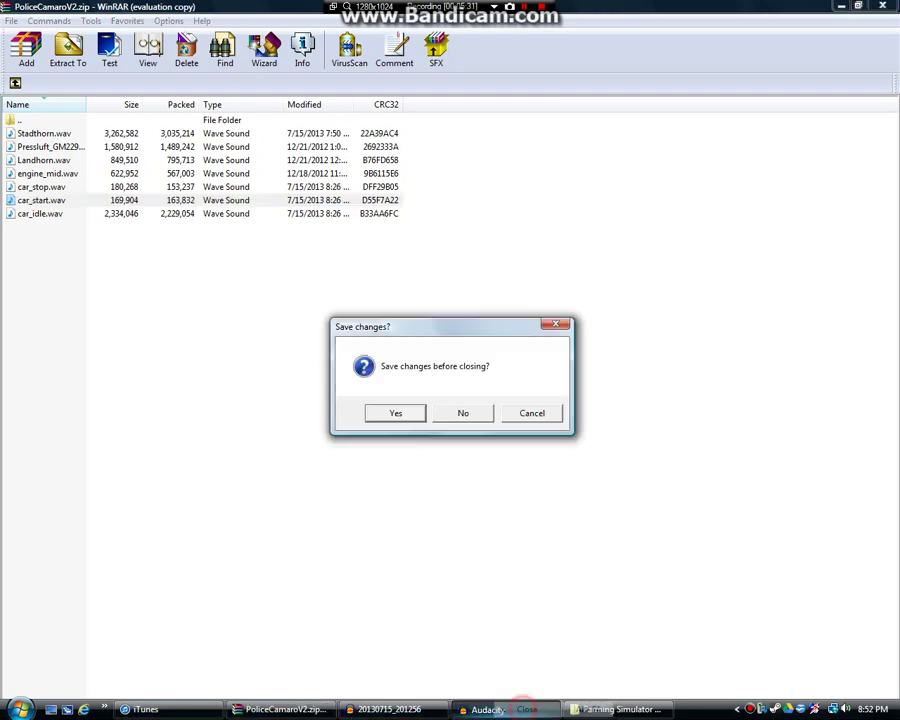
click(465, 410)
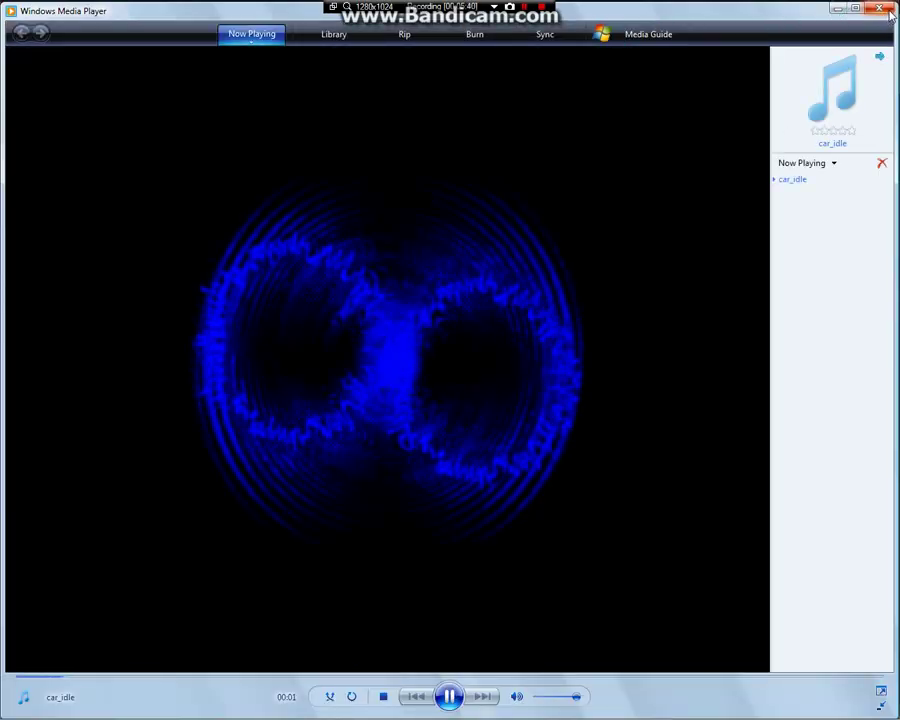
click(882, 10)
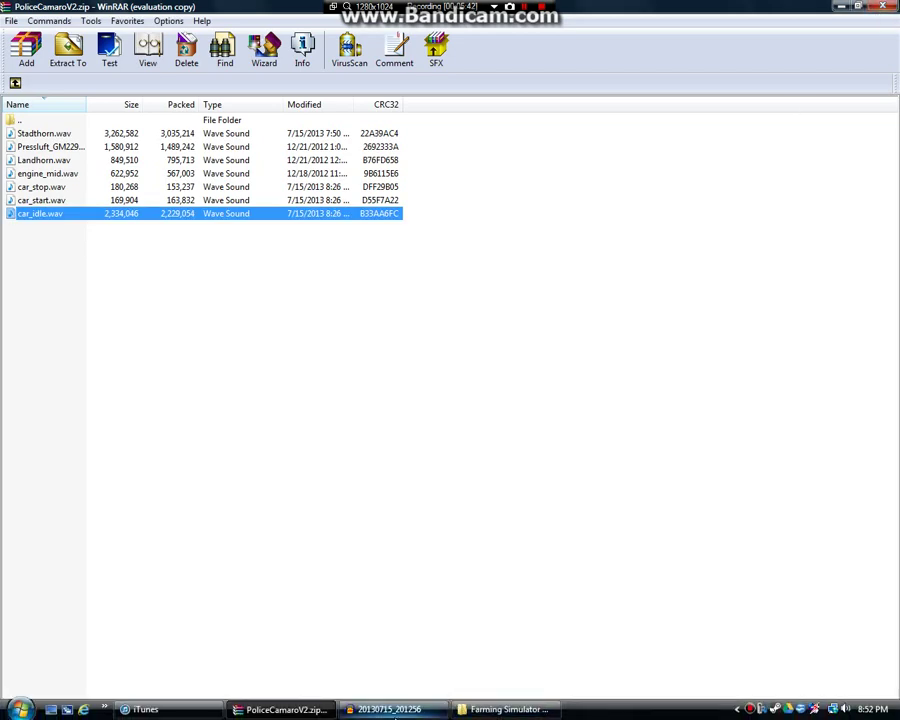
Play the 20130715_201256 recording and find an edit point near 4.5 seconds
click(393, 711)
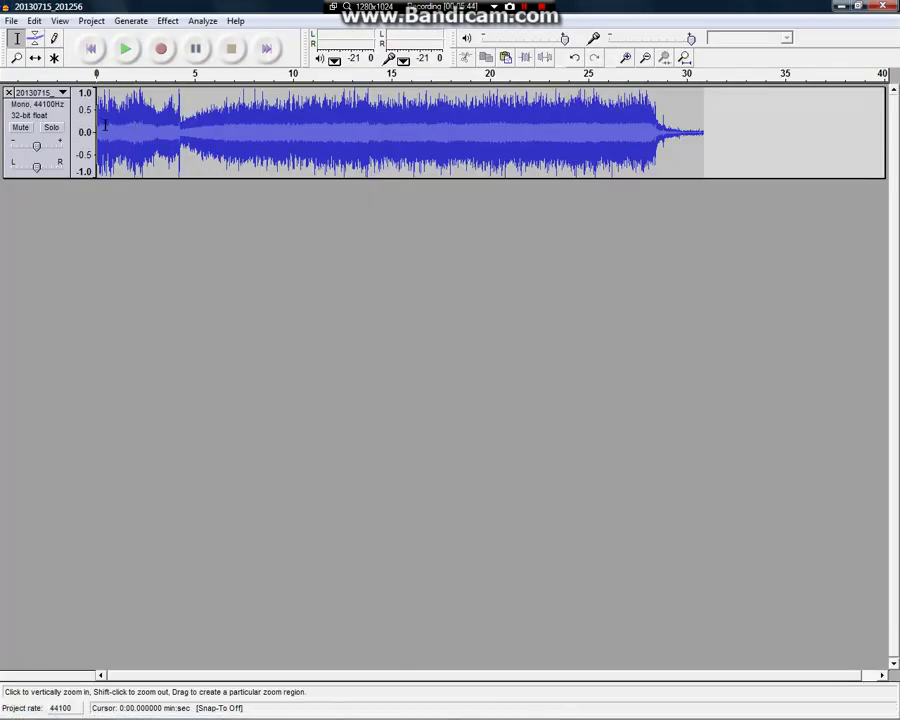
click(125, 48)
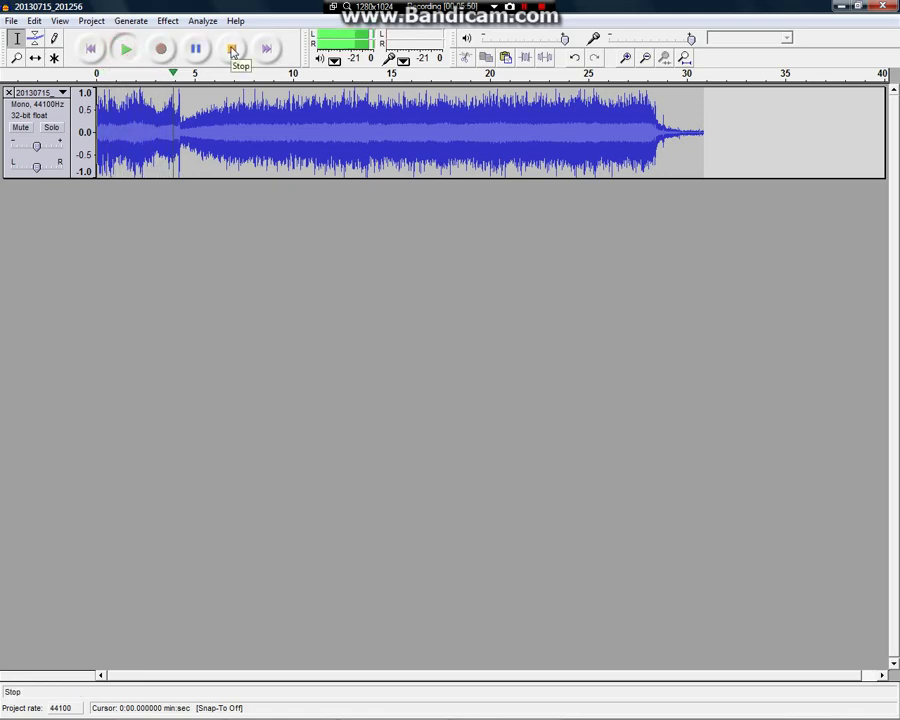
click(231, 49)
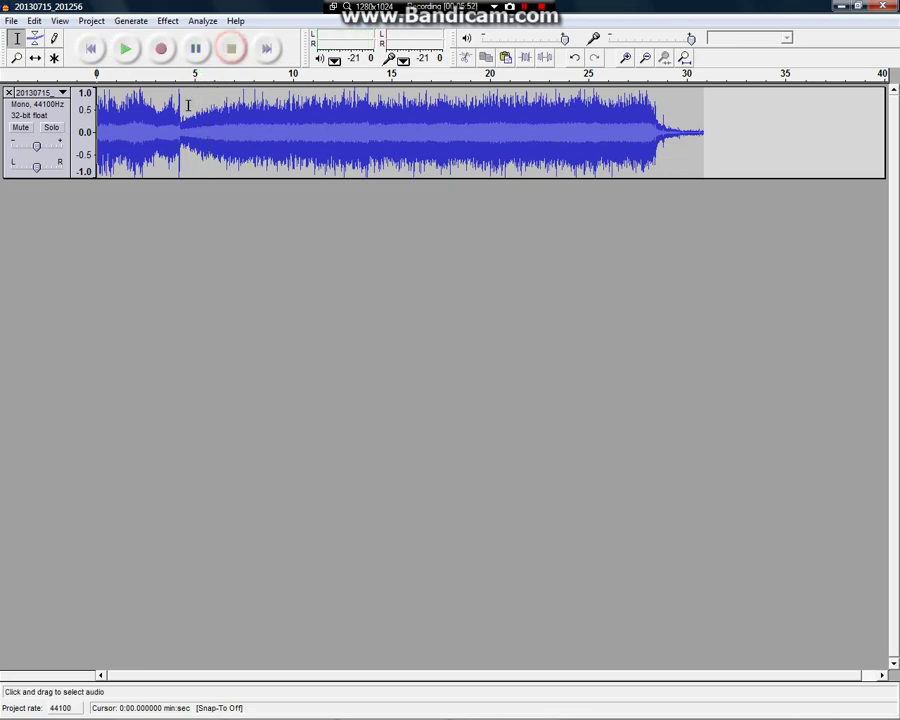
drag(186, 120, 162, 120)
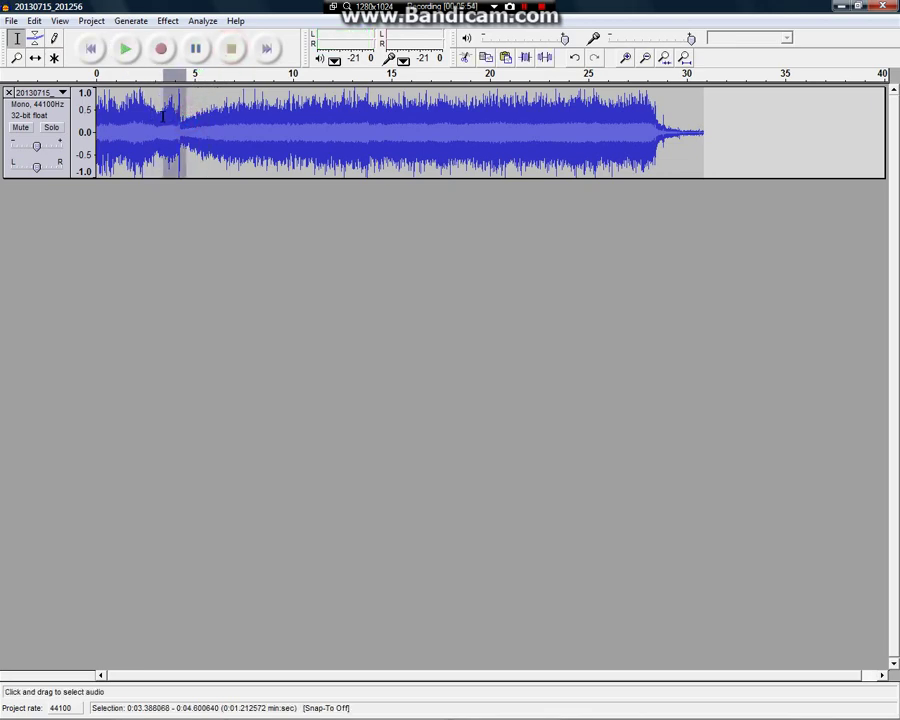
click(185, 119)
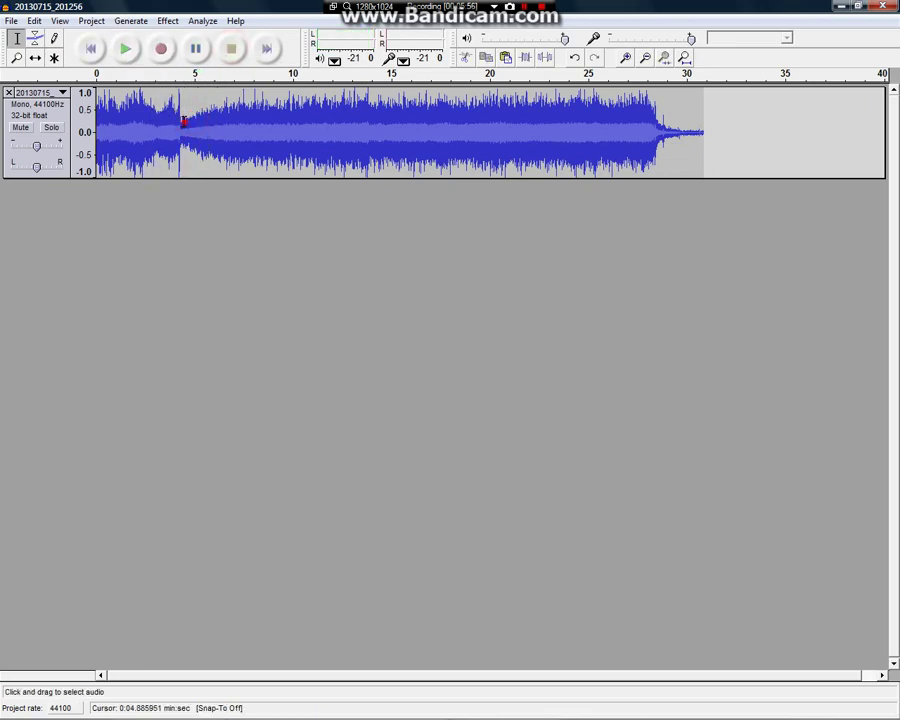
click(126, 49)
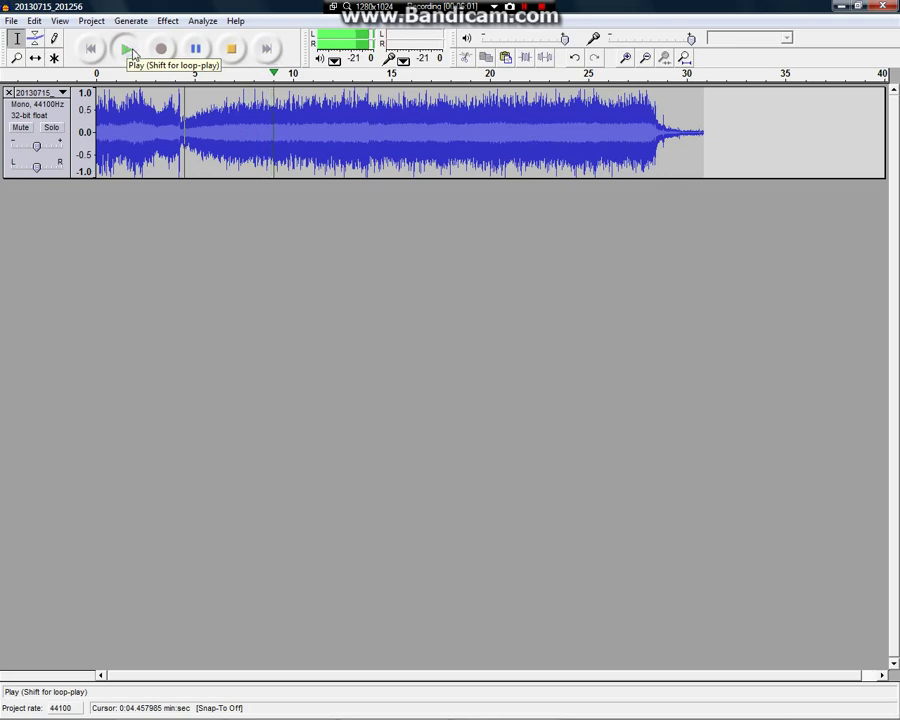
Delete the opening 4.4 seconds of audio and preview the trimmed recording
click(184, 126)
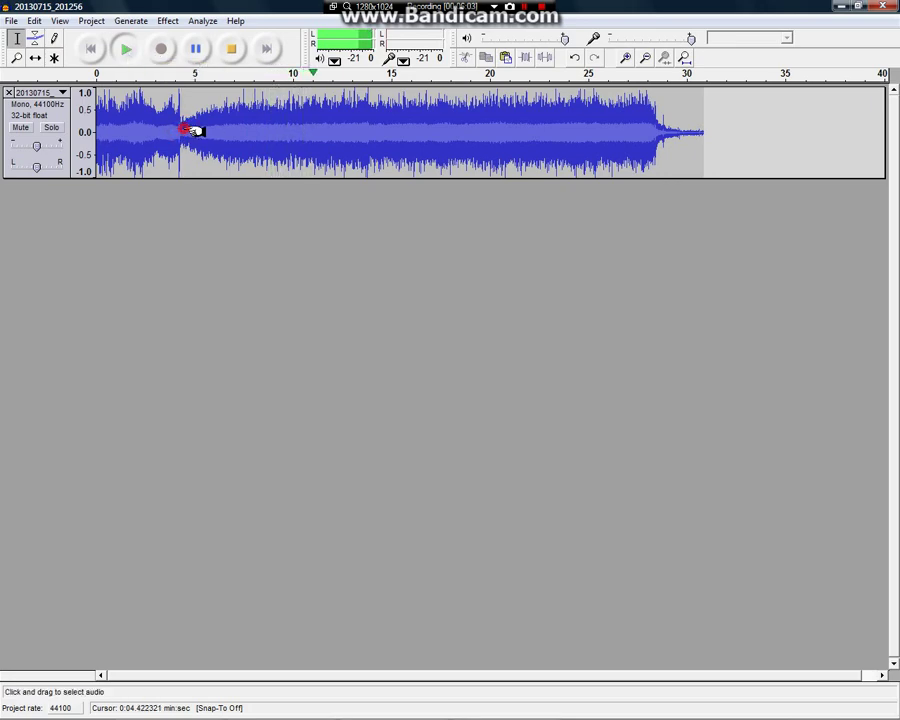
click(180, 125)
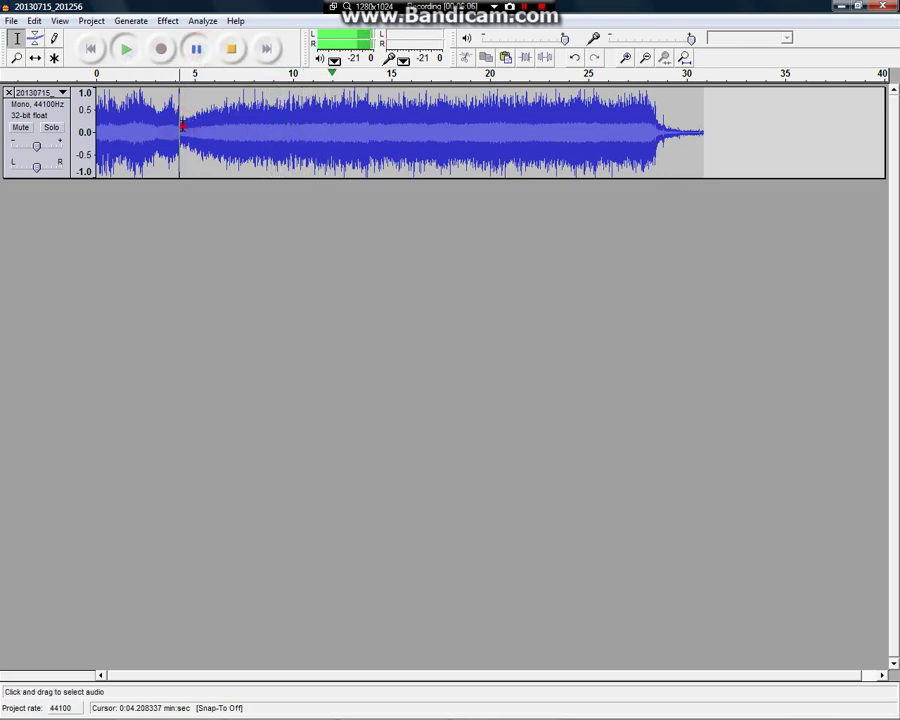
drag(182, 125, 80, 118)
click(231, 48)
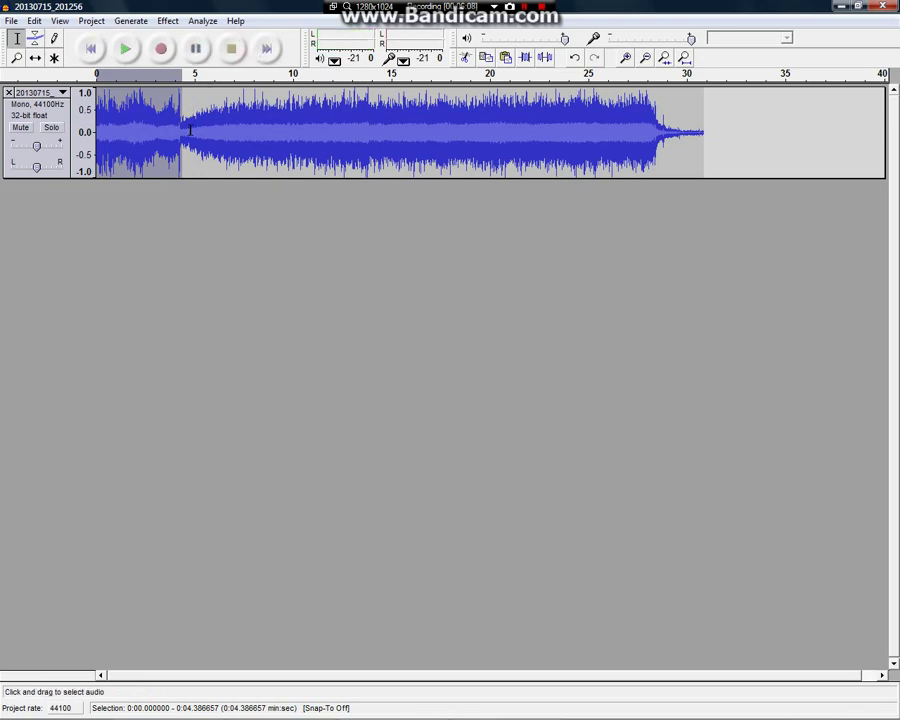
drag(189, 127, 89, 130)
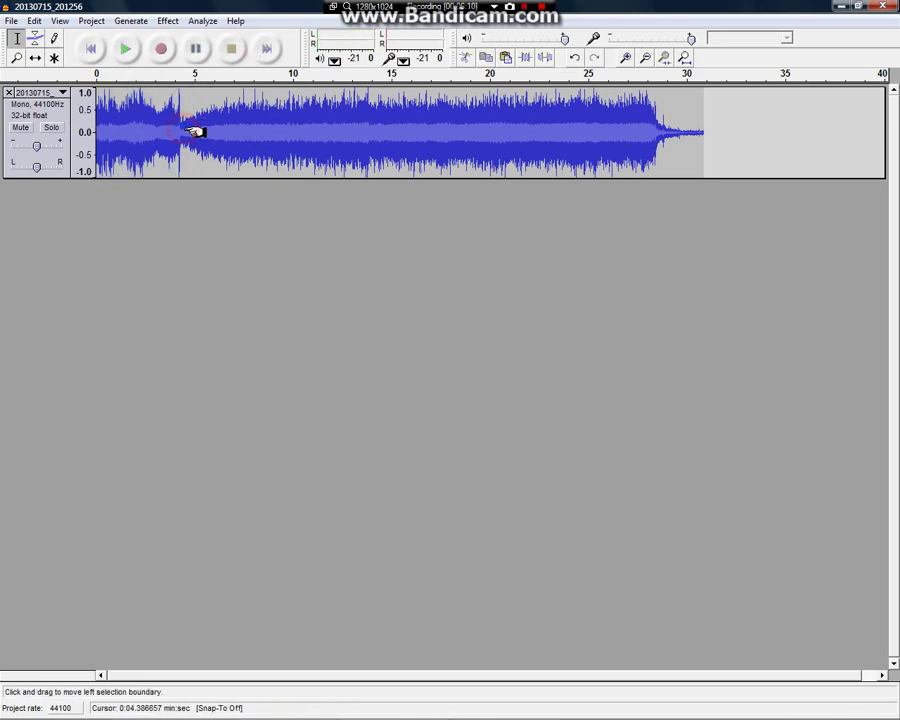
drag(183, 126, 40, 100)
key(Delete)
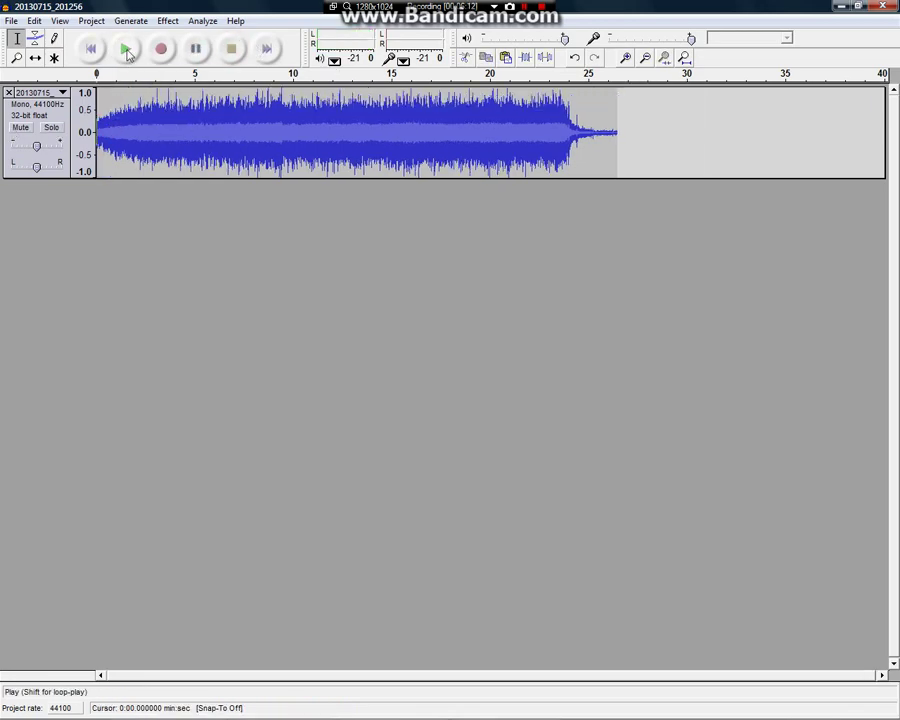
click(125, 49)
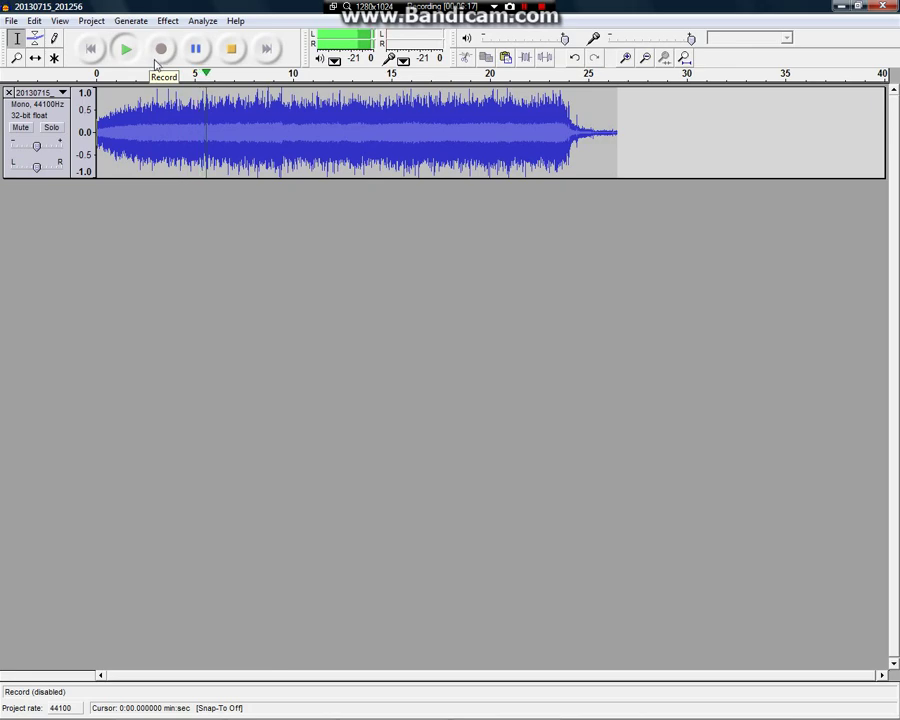
click(233, 50)
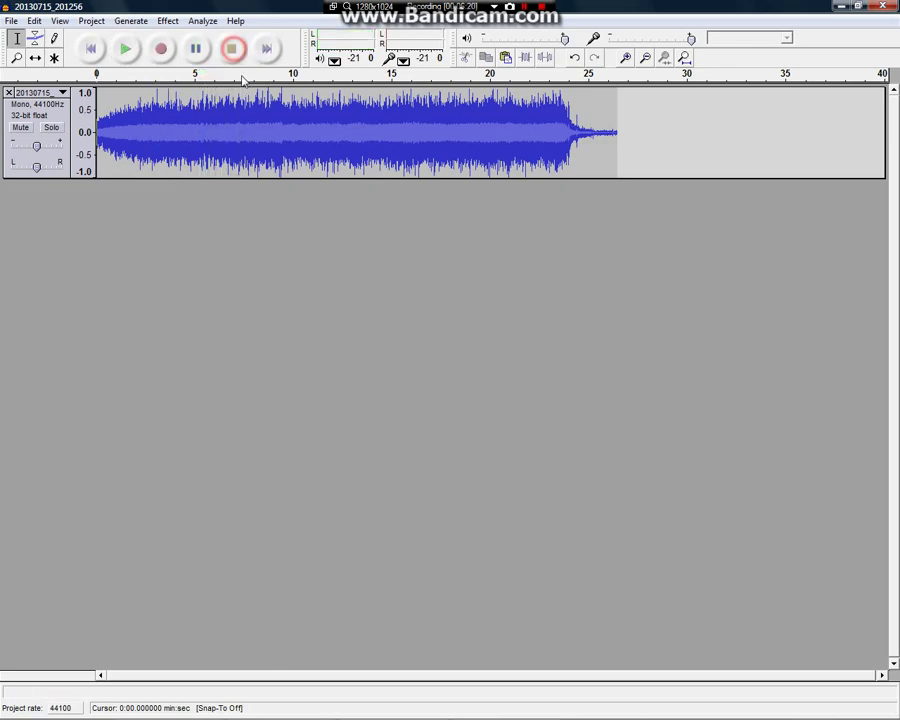
Cut the first 7.5 seconds of audio and play back the shortened recording
drag(243, 108, 56, 114)
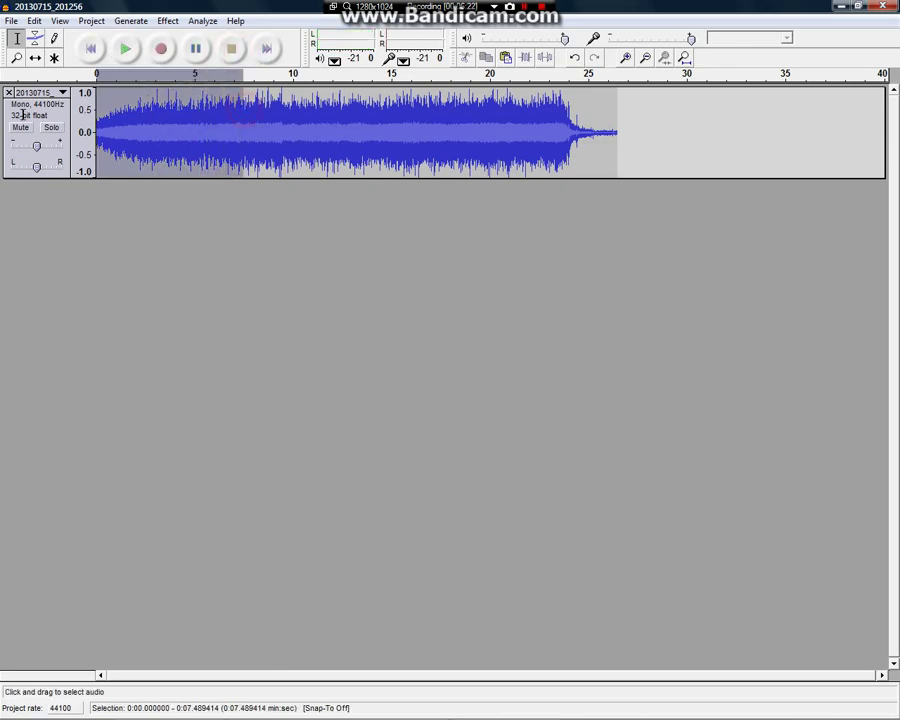
click(463, 58)
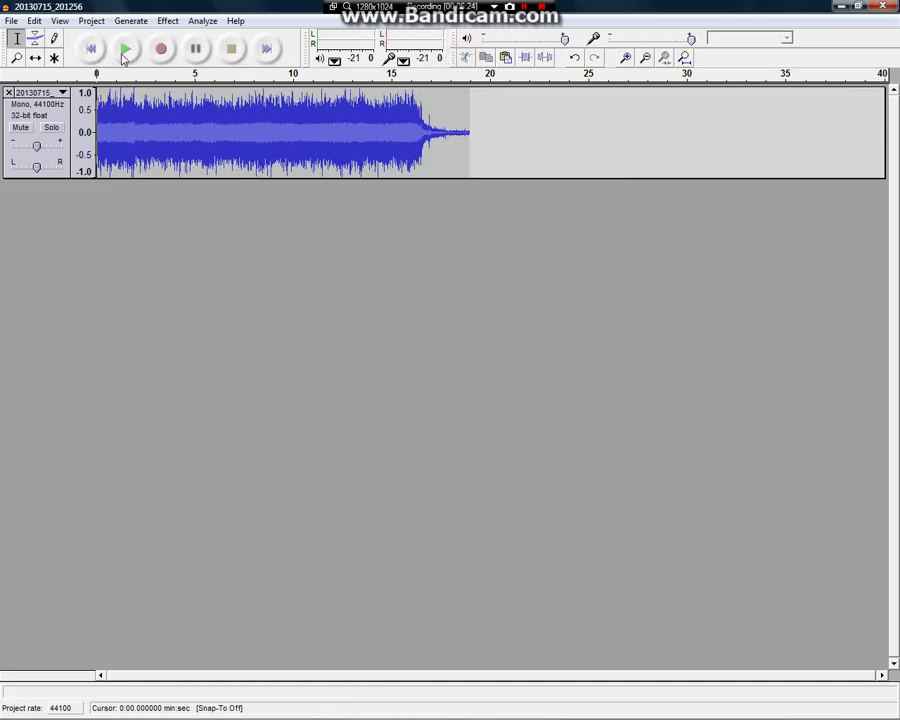
click(124, 49)
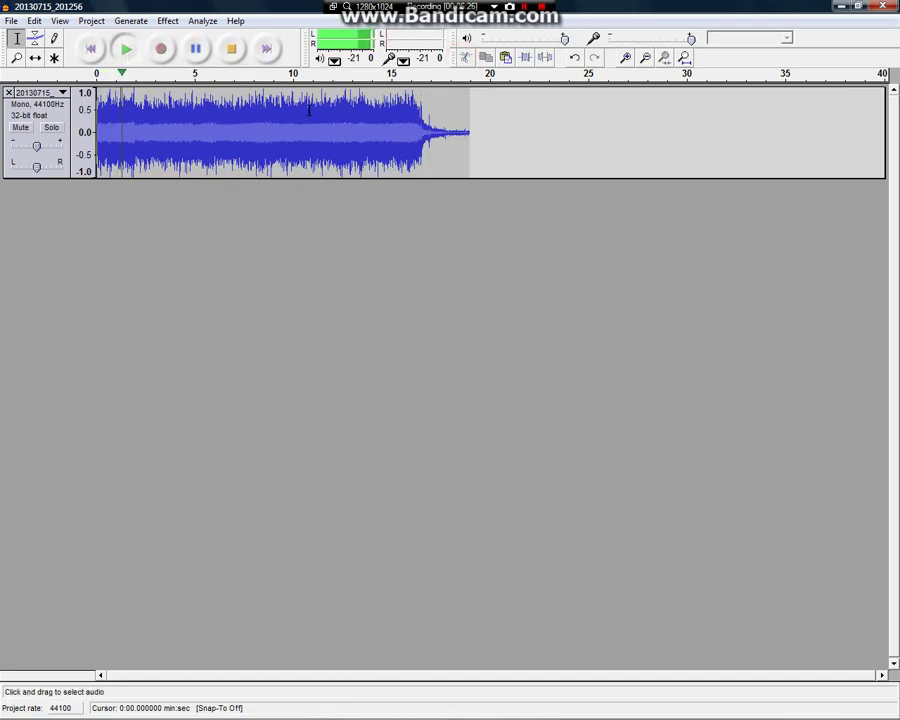
click(329, 141)
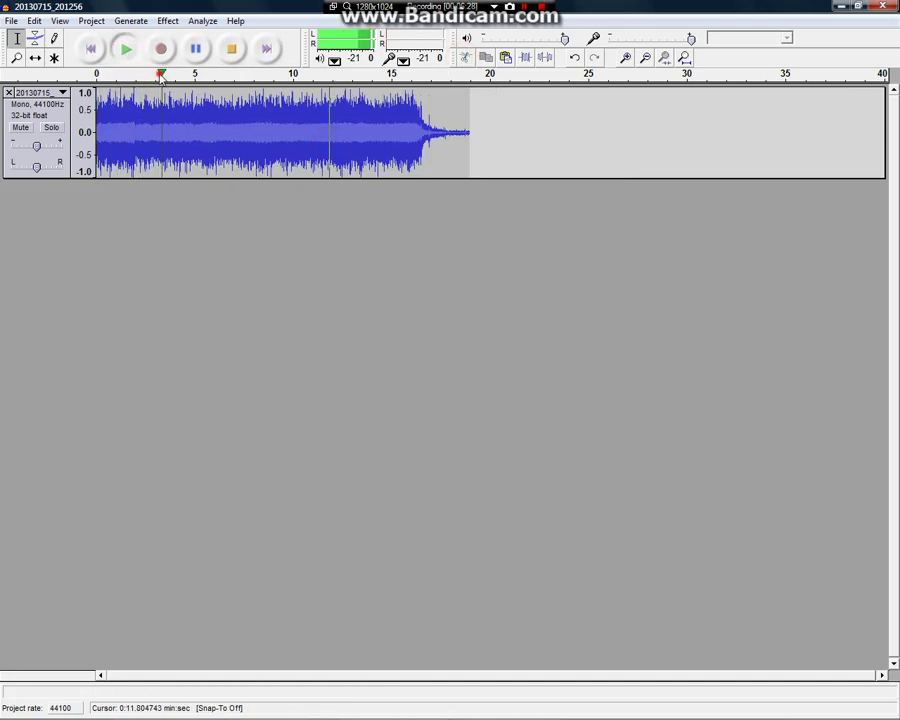
click(231, 49)
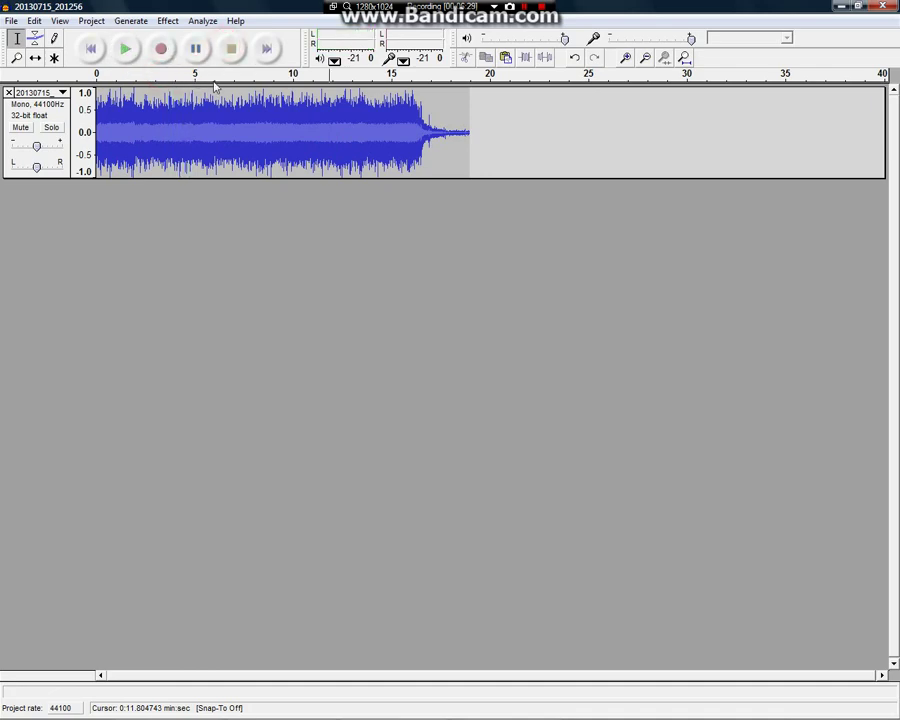
Play the recording from about 11.9 seconds, pausing near 15 seconds
click(361, 112)
click(331, 115)
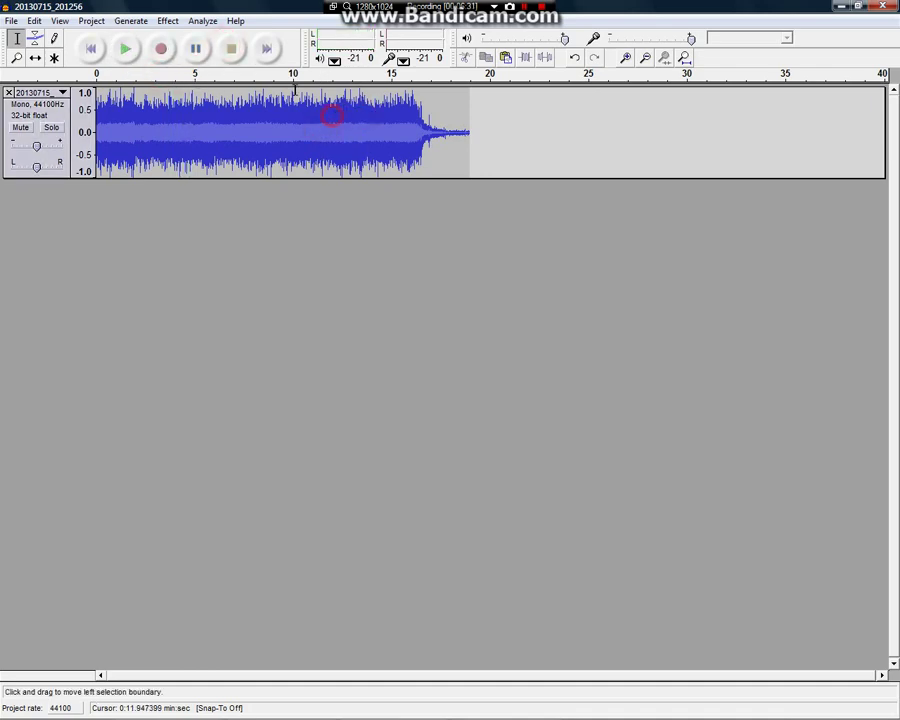
click(126, 50)
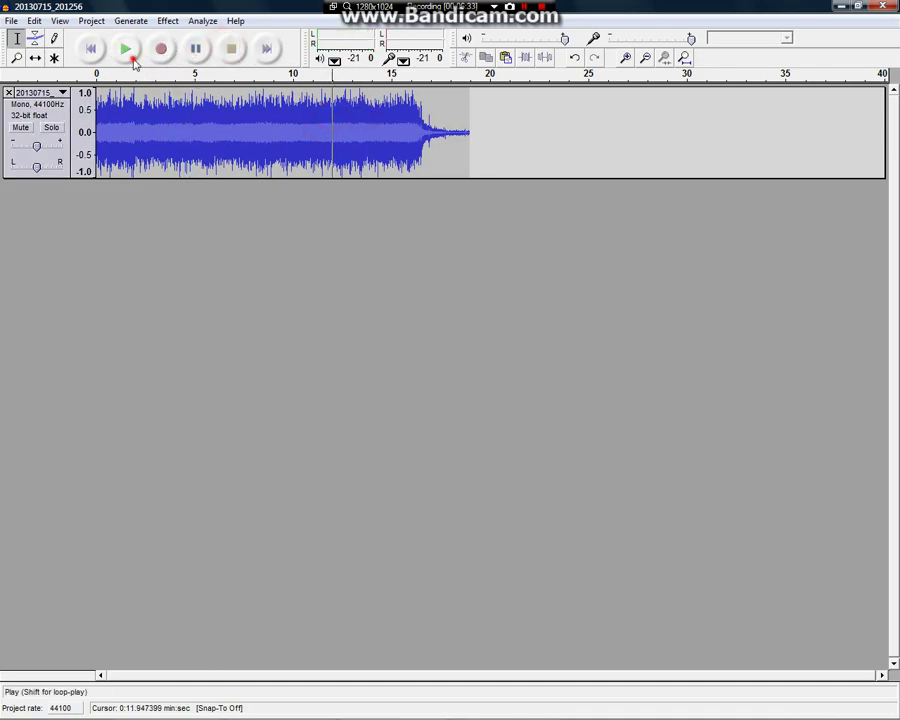
click(196, 49)
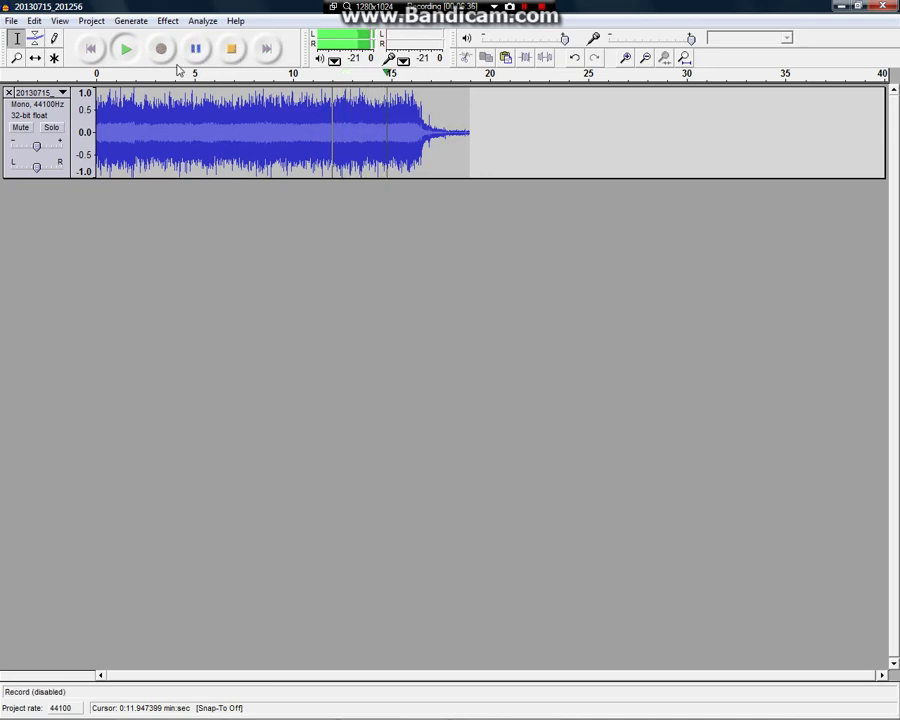
click(10, 20)
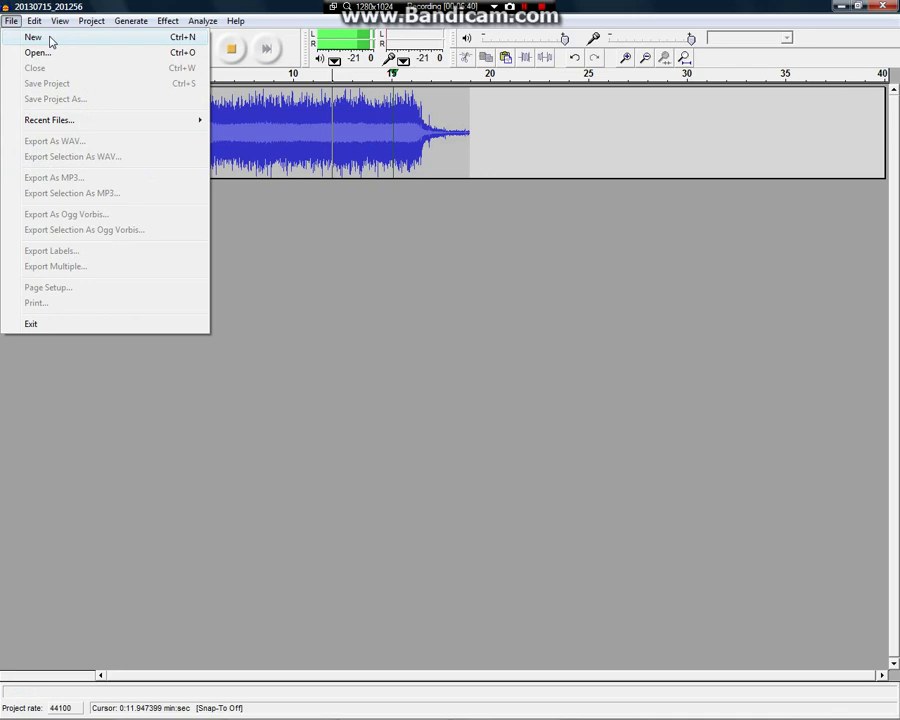
Create a new empty project, attempt pasting, then stop playback in the original recording
click(50, 40)
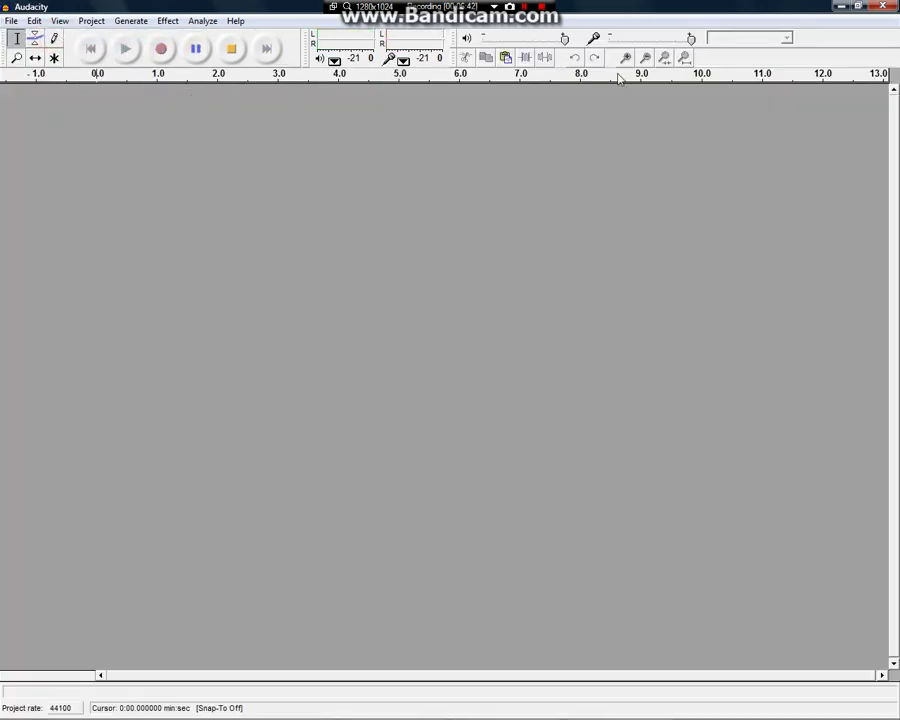
click(505, 57)
click(505, 57)
click(390, 709)
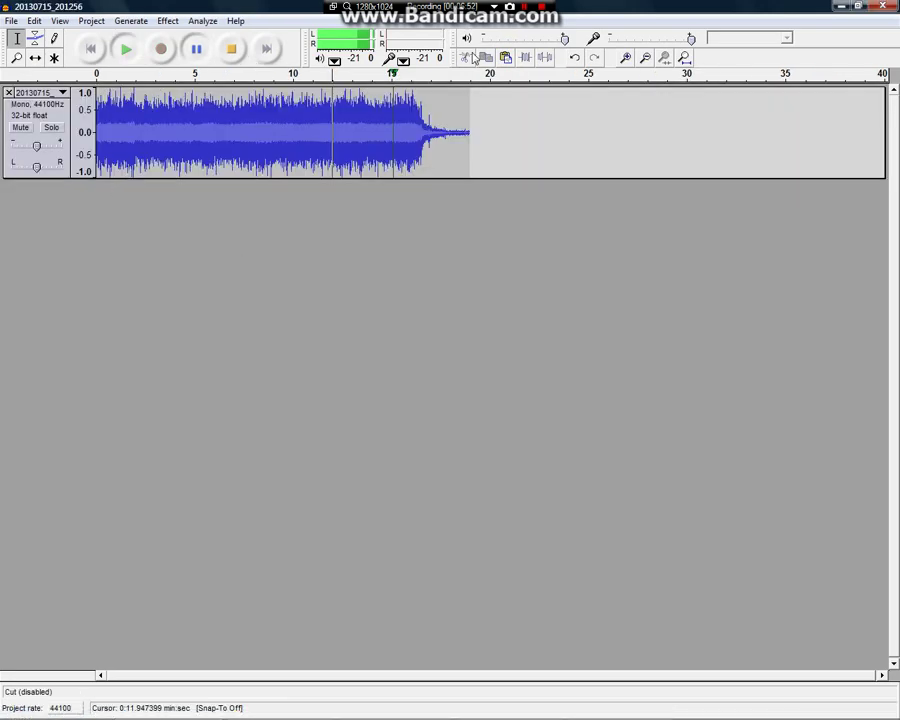
click(232, 49)
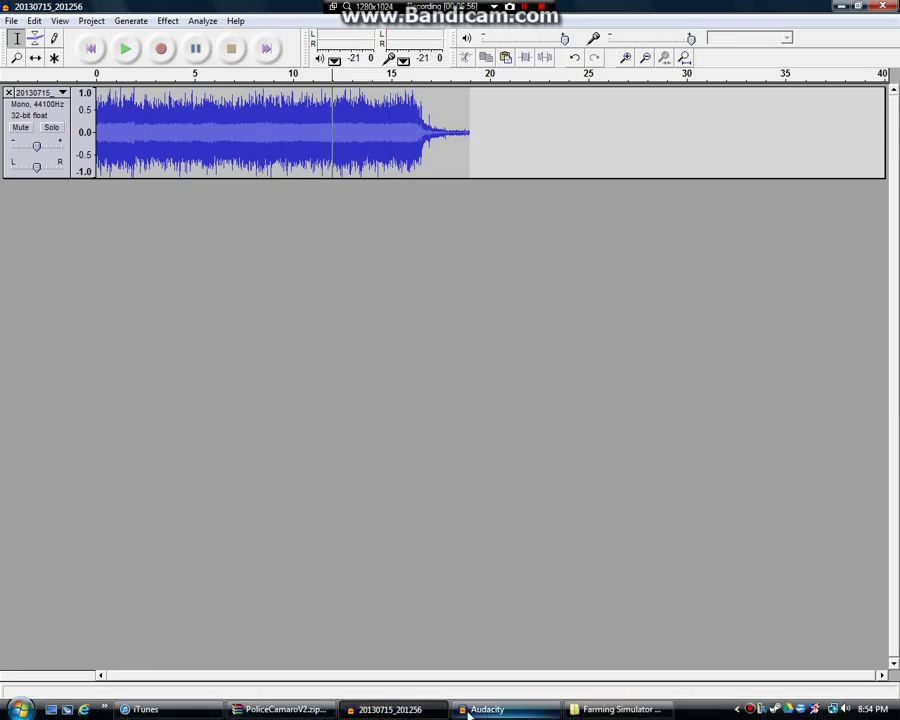
Paste the 7.5-second clip into a fresh project, then close it without saving
click(468, 710)
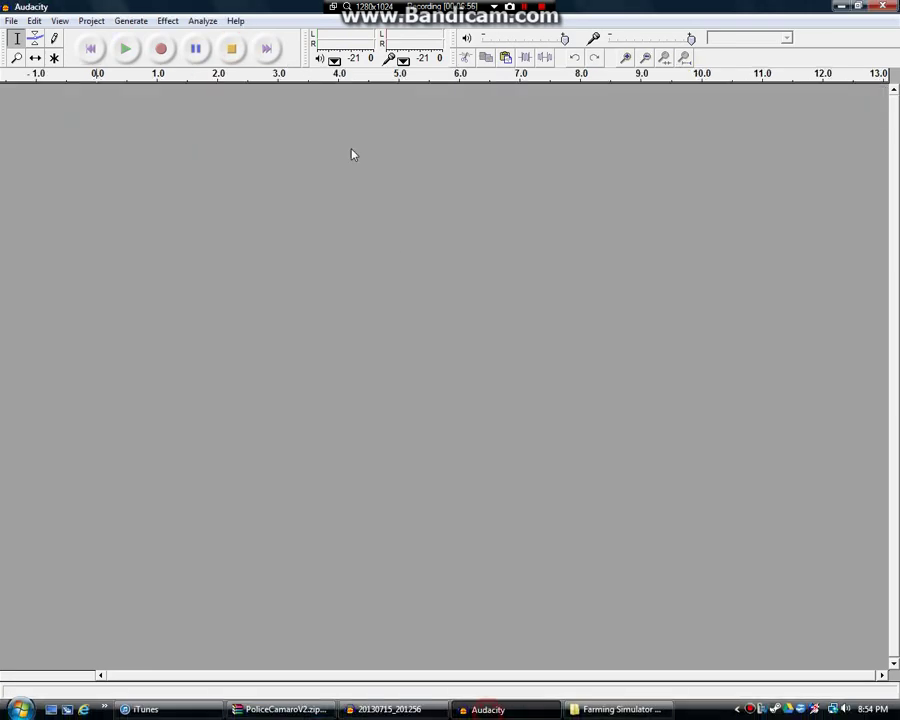
click(505, 57)
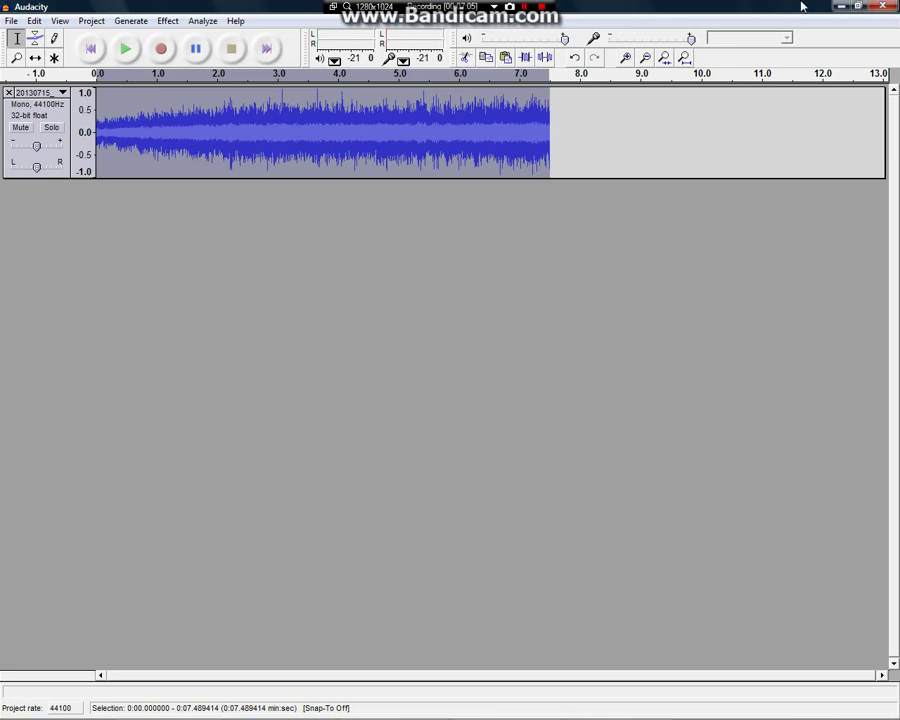
click(12, 22)
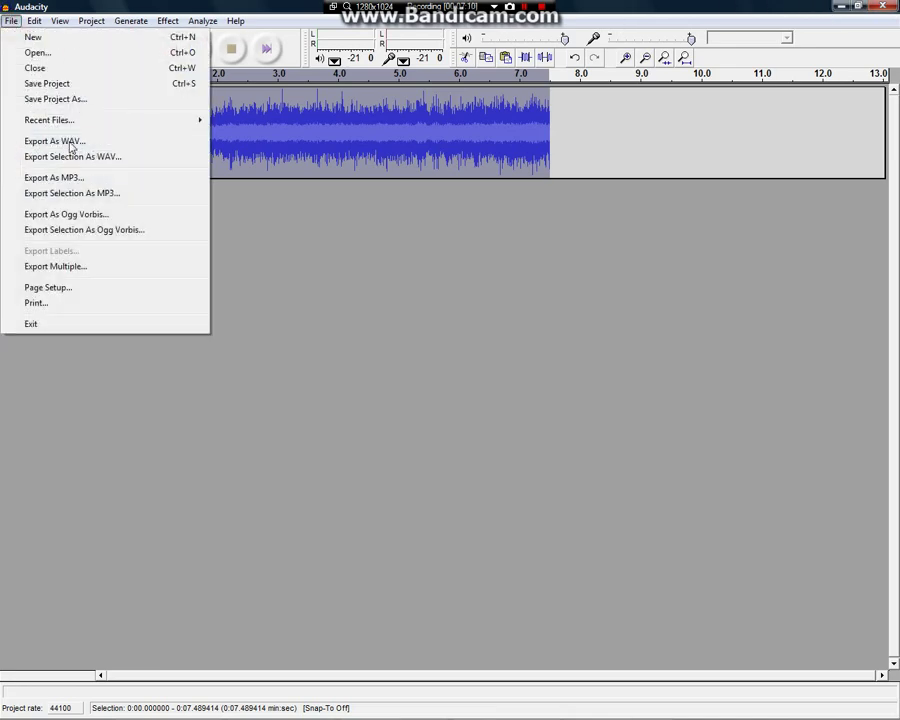
click(893, 6)
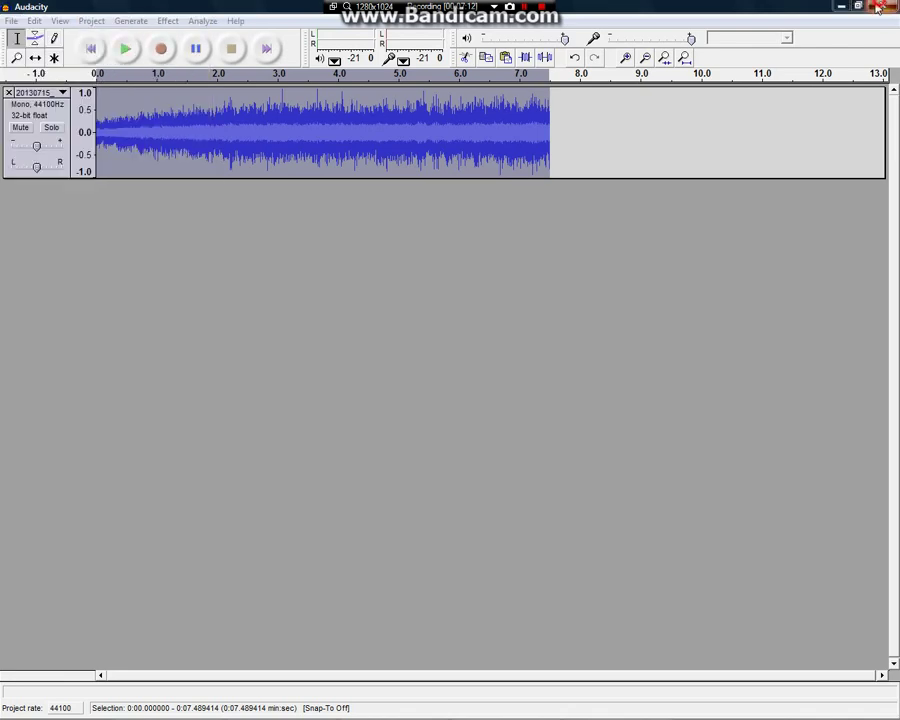
click(458, 414)
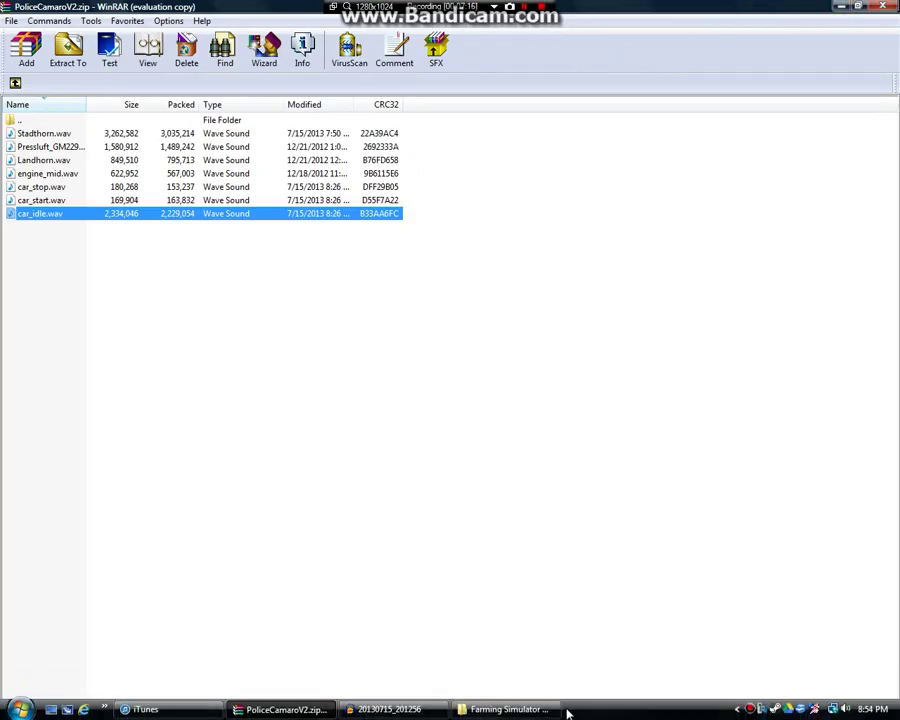
Glance over the Mods folder and archive file list, cancel renaming car_idle.wav, then return to Audacity
click(556, 707)
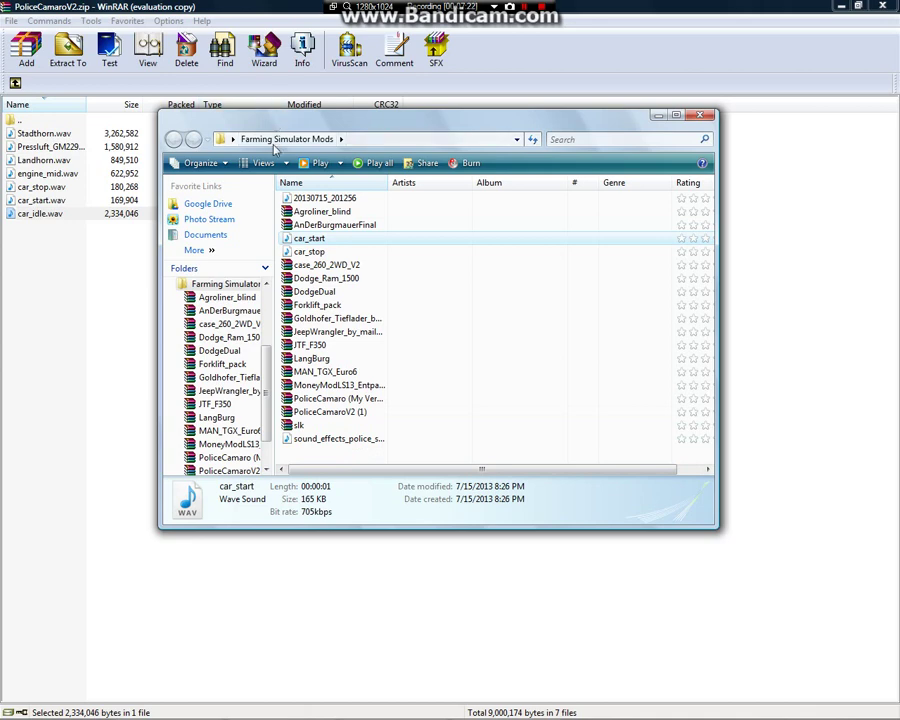
click(42, 218)
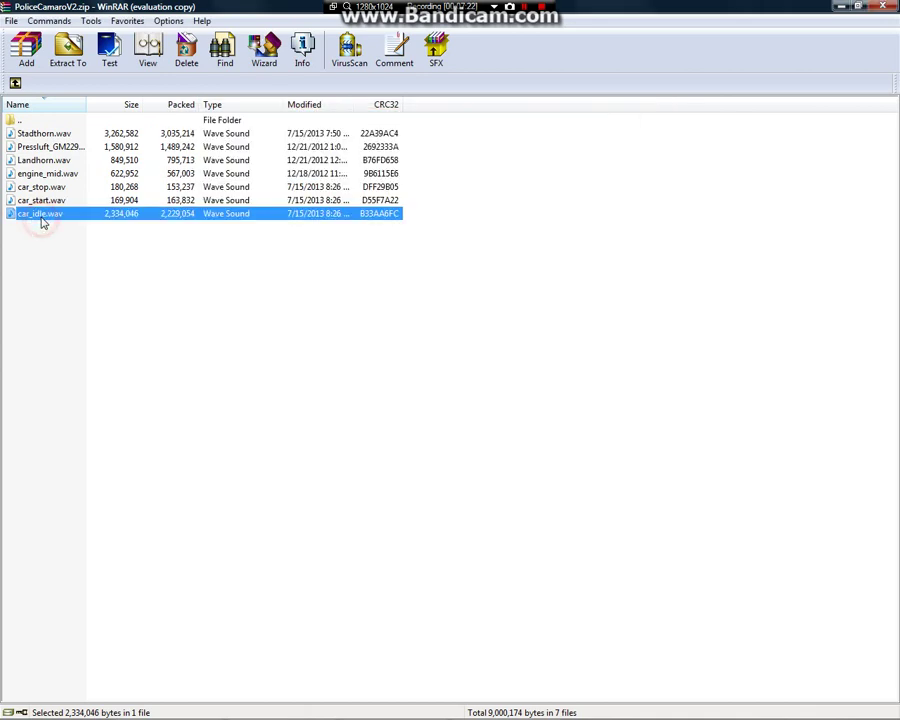
click(100, 218)
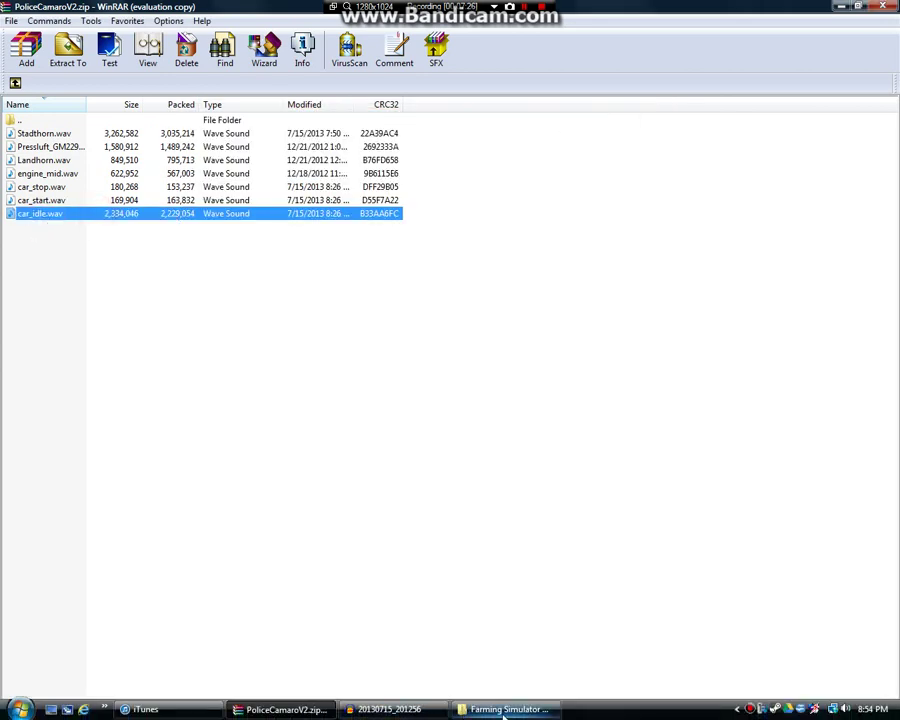
click(390, 715)
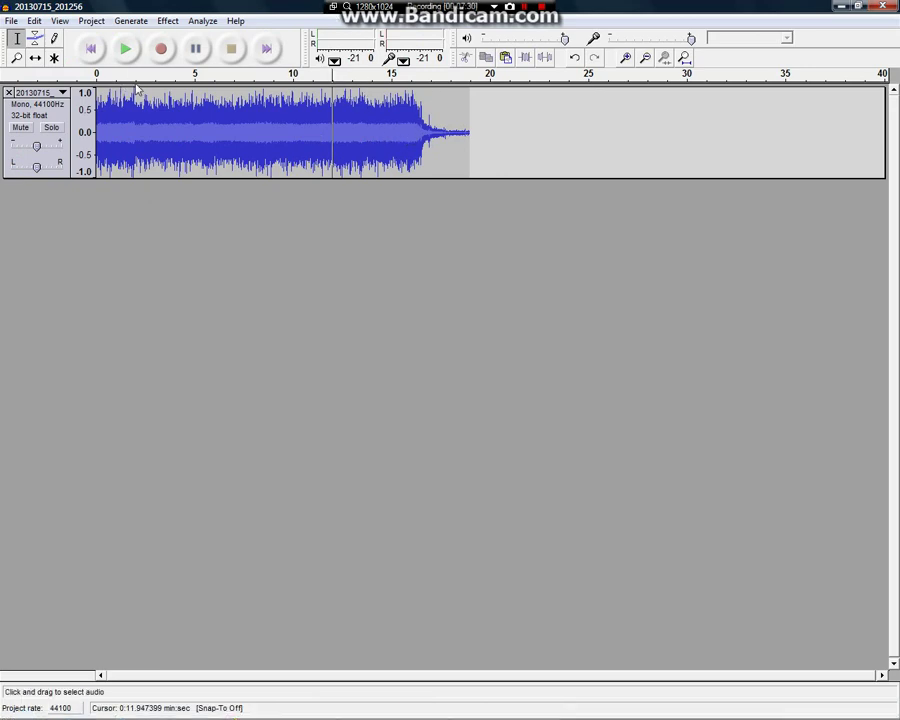
Delete audio from 0 to 16.5 s, then cut the remaining 4.46-second engine-stop tail
click(125, 49)
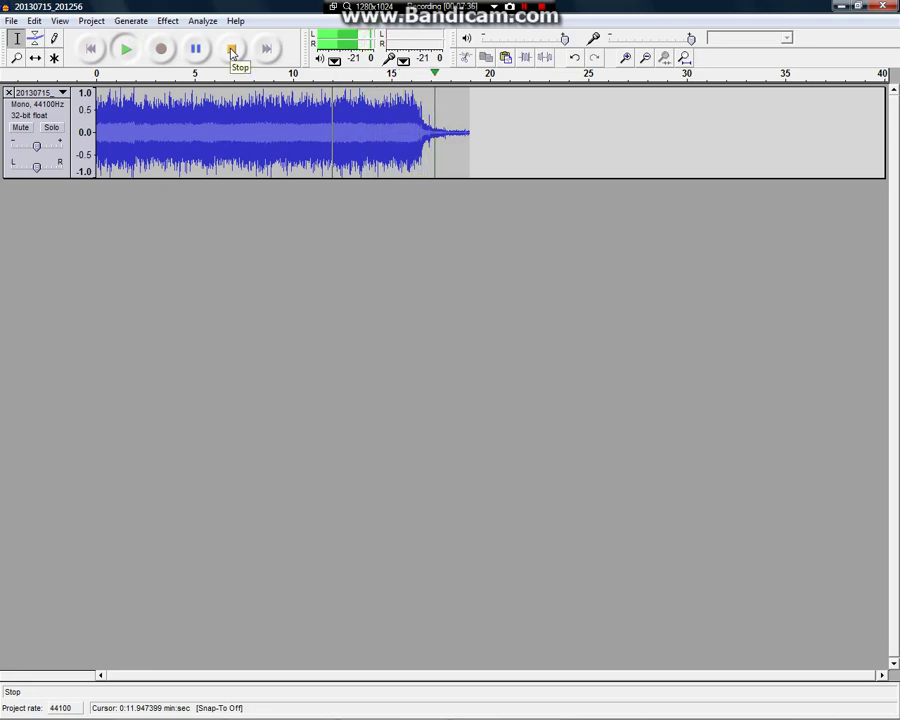
click(232, 50)
drag(421, 133, 40, 118)
key(Delete)
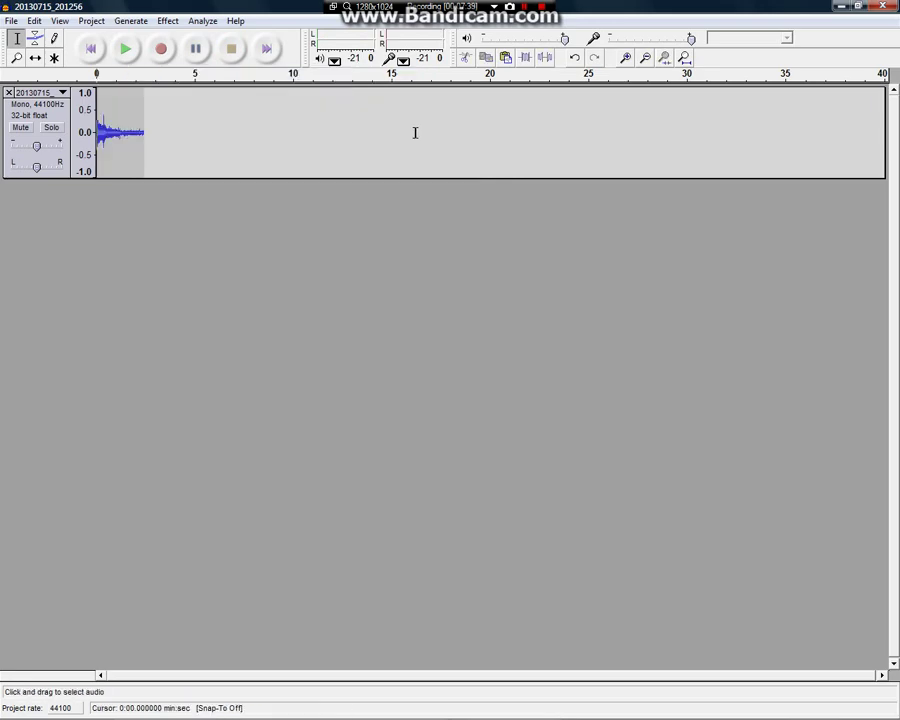
shift+click(184, 126)
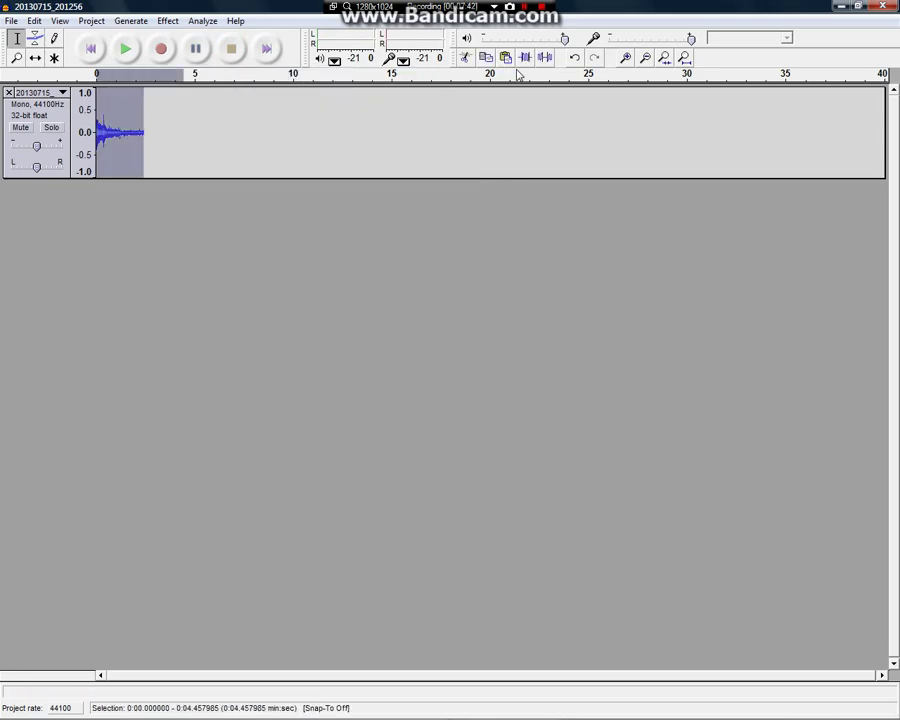
click(465, 58)
Paste the stop clip into a new project and delete everything after about 2 seconds
click(12, 21)
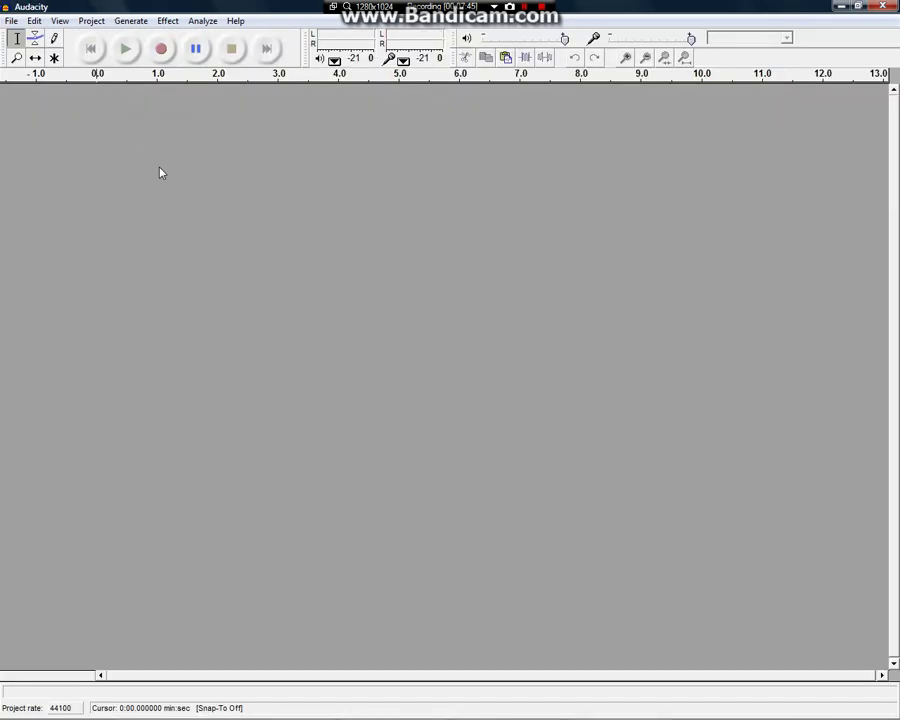
click(158, 166)
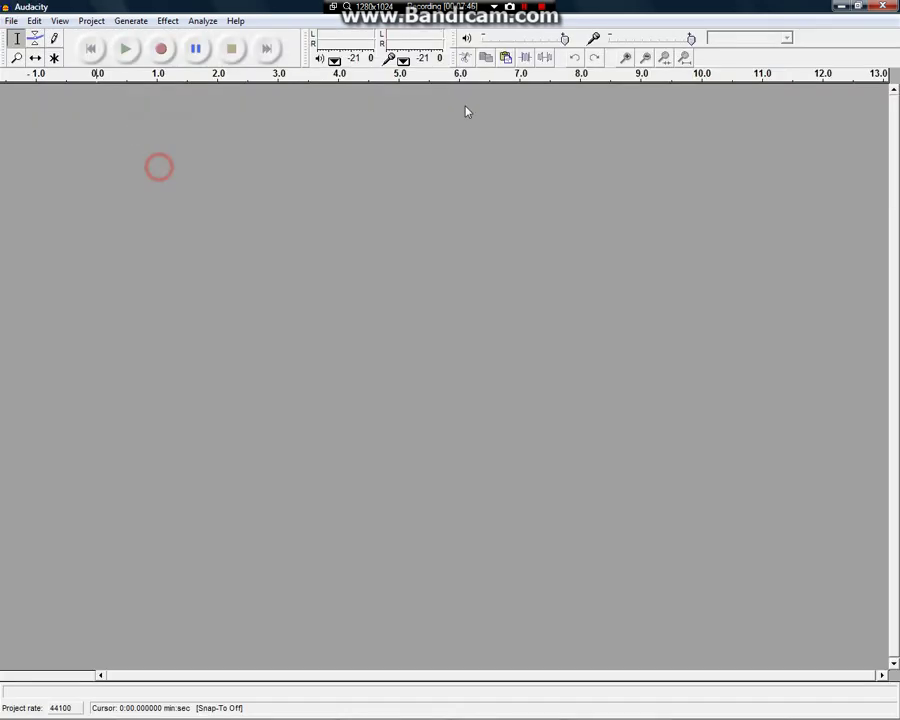
click(505, 57)
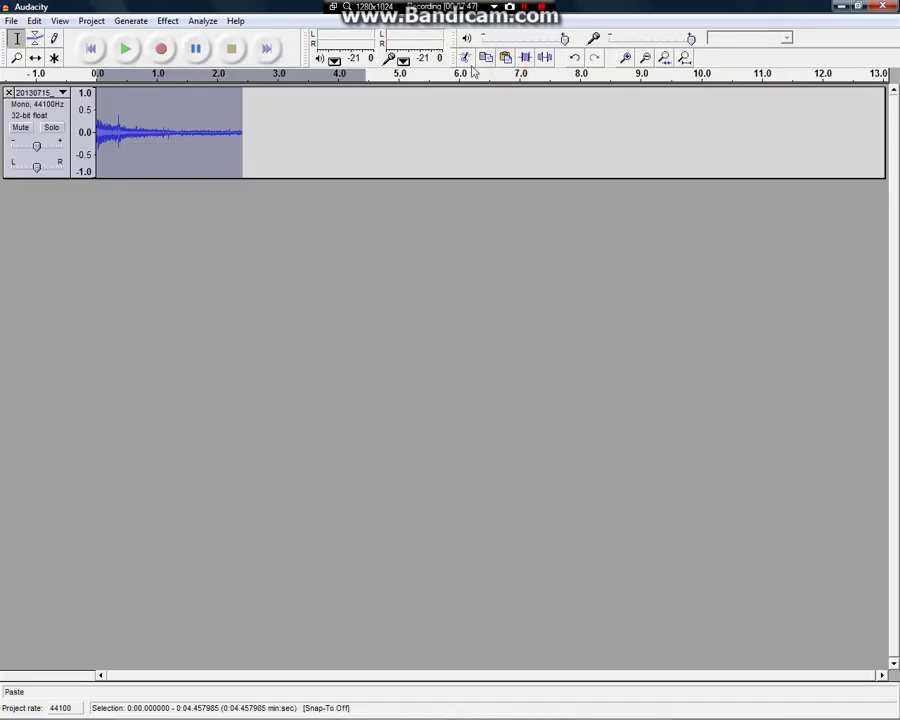
click(124, 50)
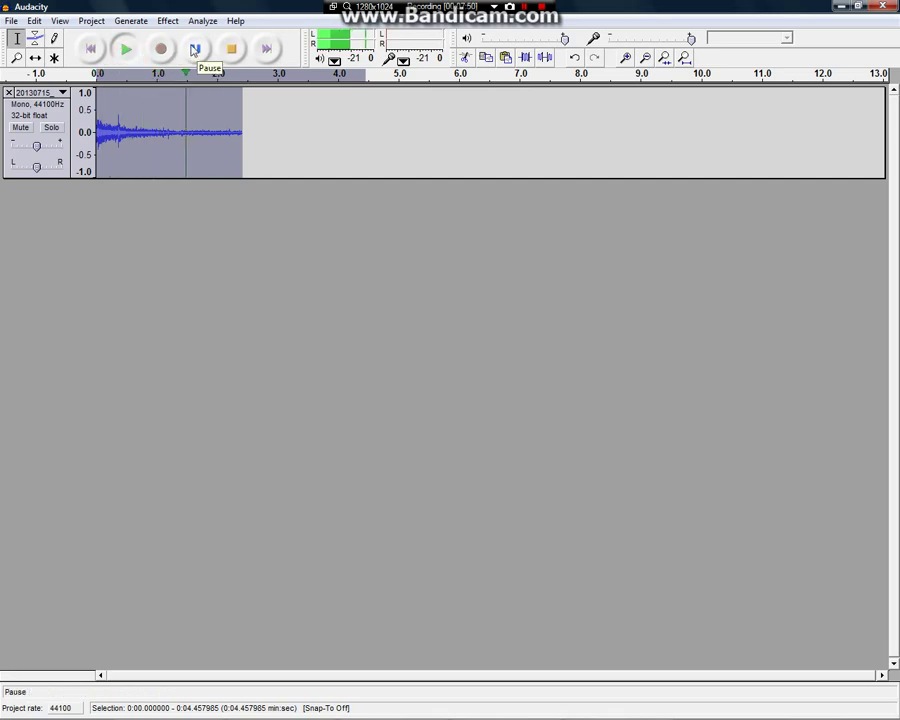
drag(258, 122, 216, 116)
key(Delete)
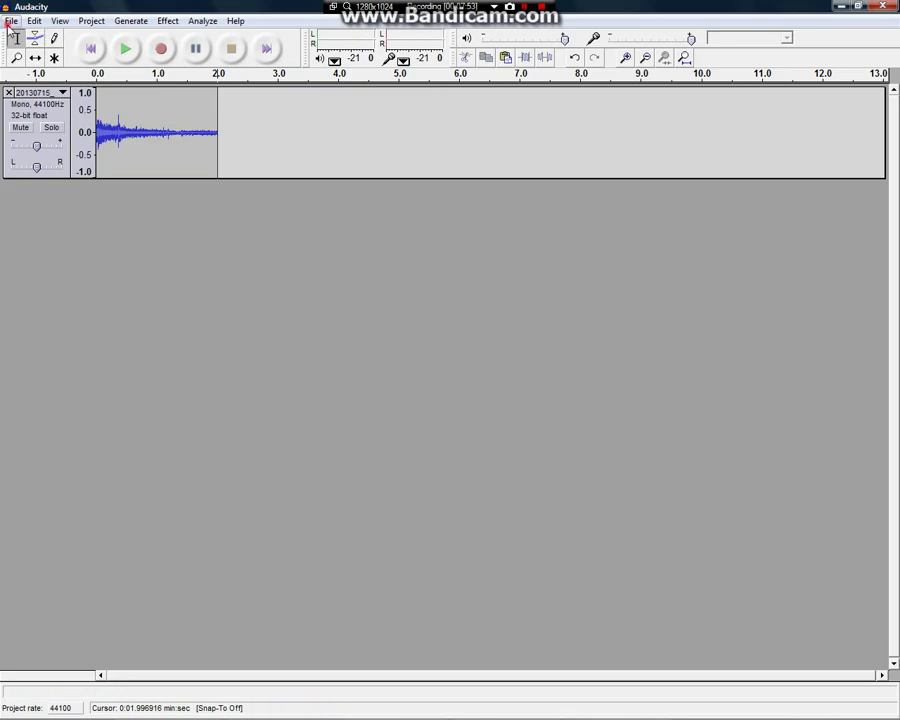
Close the short clip project without saving, and close the original recording window
click(10, 21)
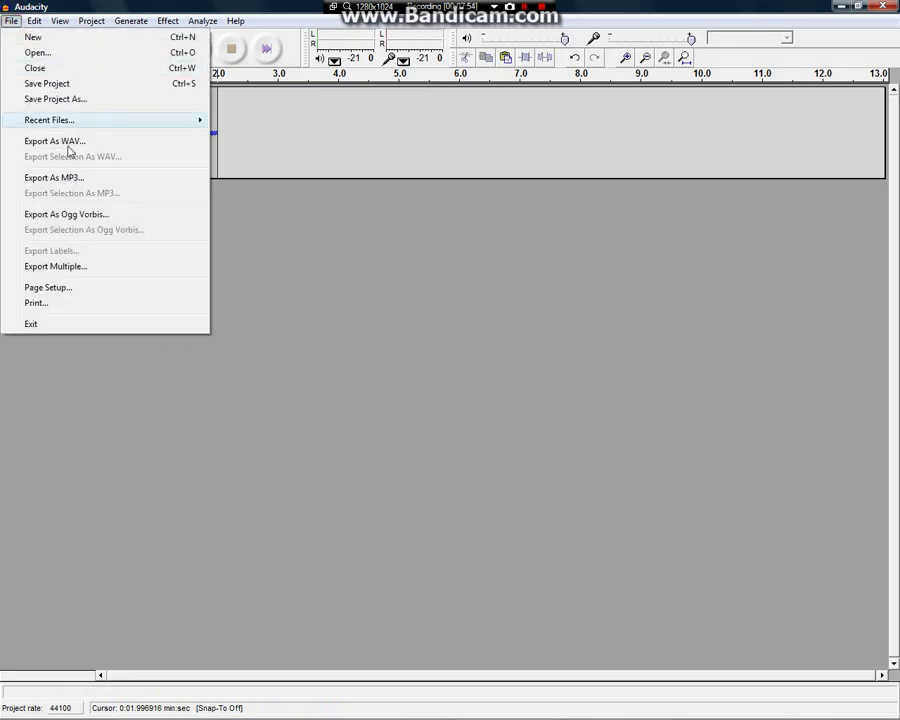
click(862, 7)
click(880, 12)
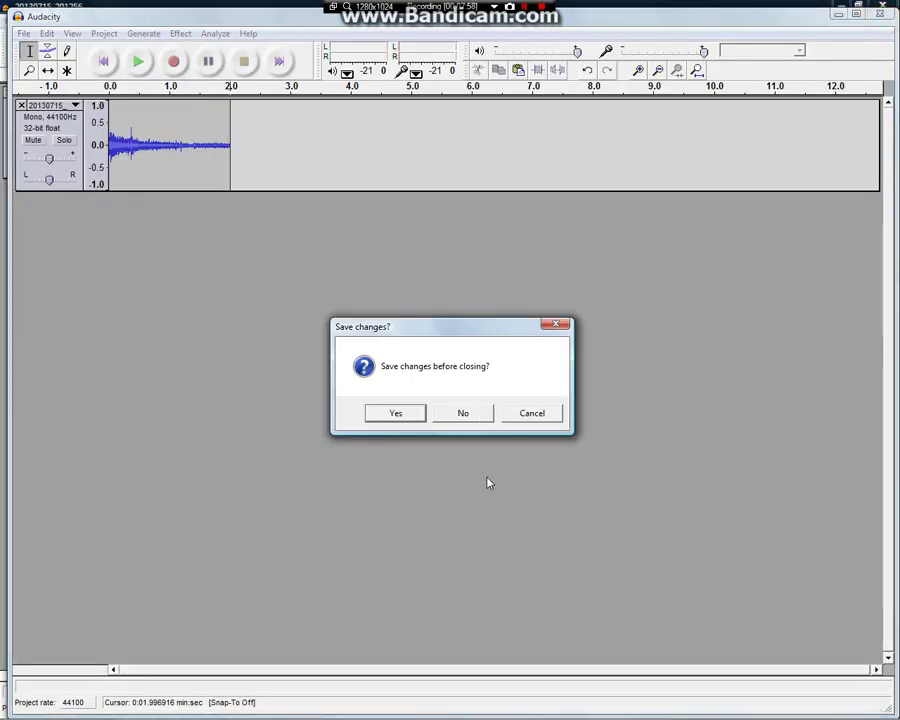
click(455, 413)
click(880, 7)
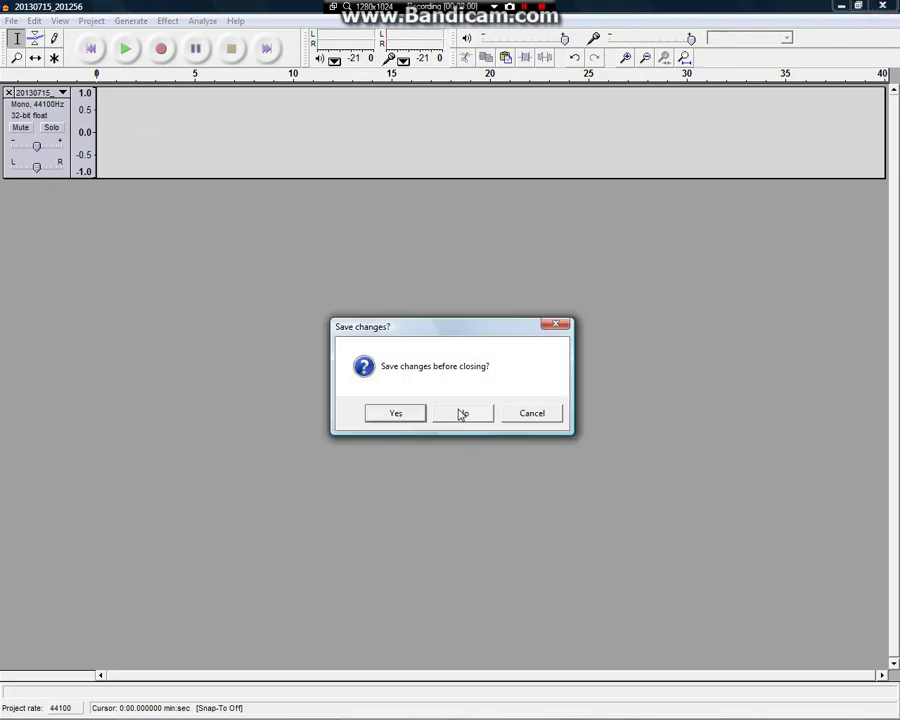
Discard the original recording, check car_stop.wav and car_idle.wav, then close WinRAR and the Mods folder
click(460, 412)
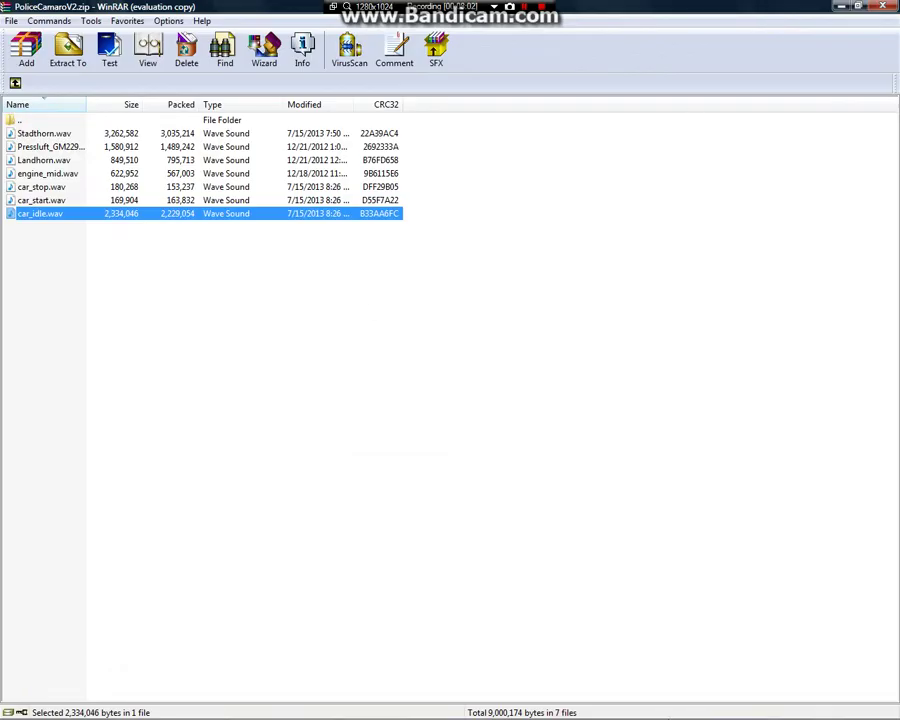
click(410, 704)
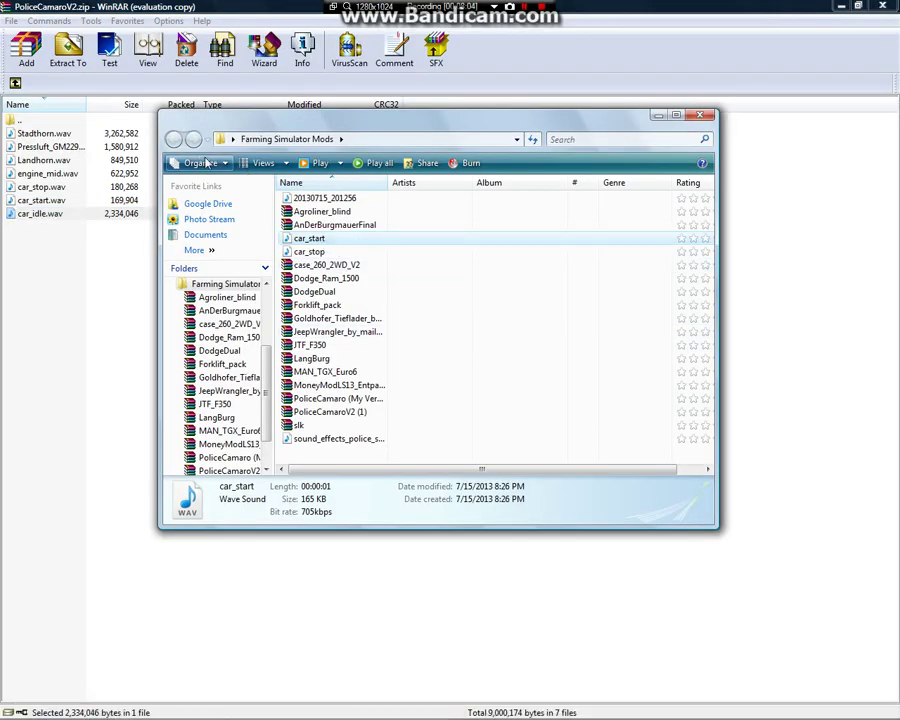
click(62, 187)
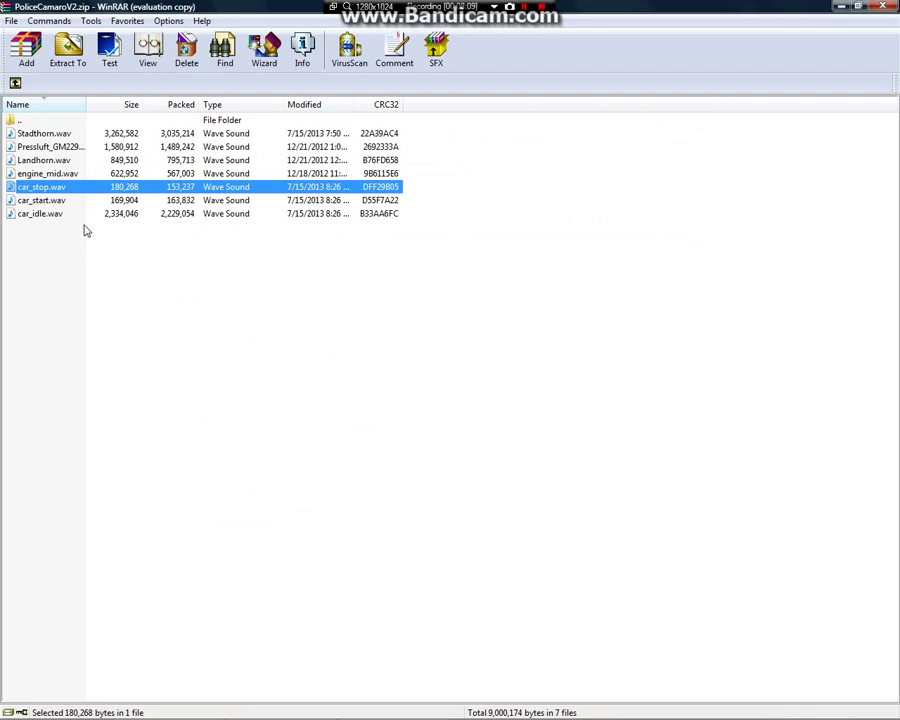
click(86, 214)
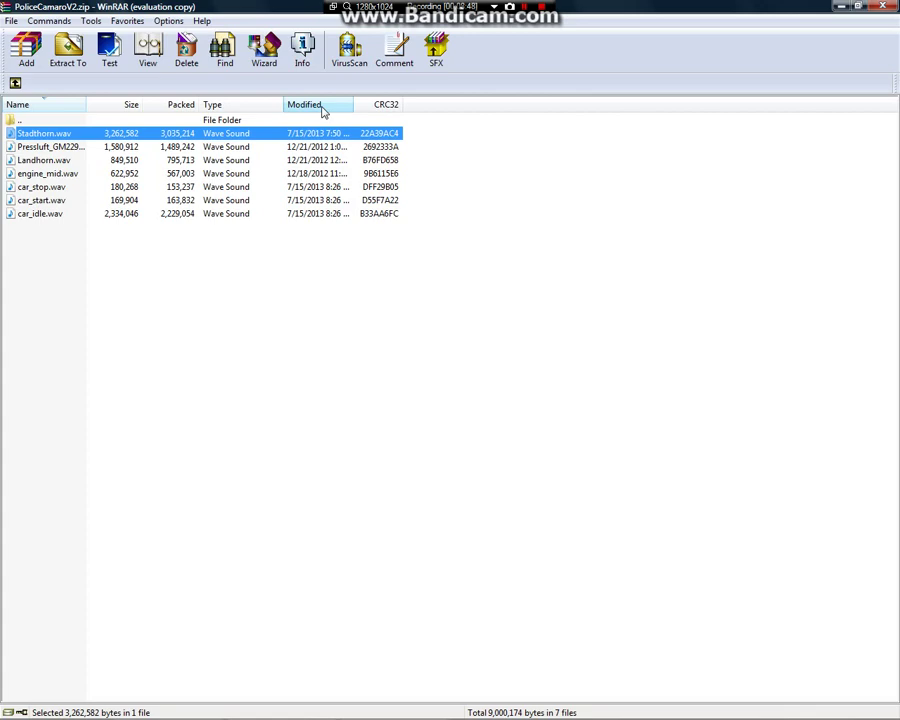
click(884, 8)
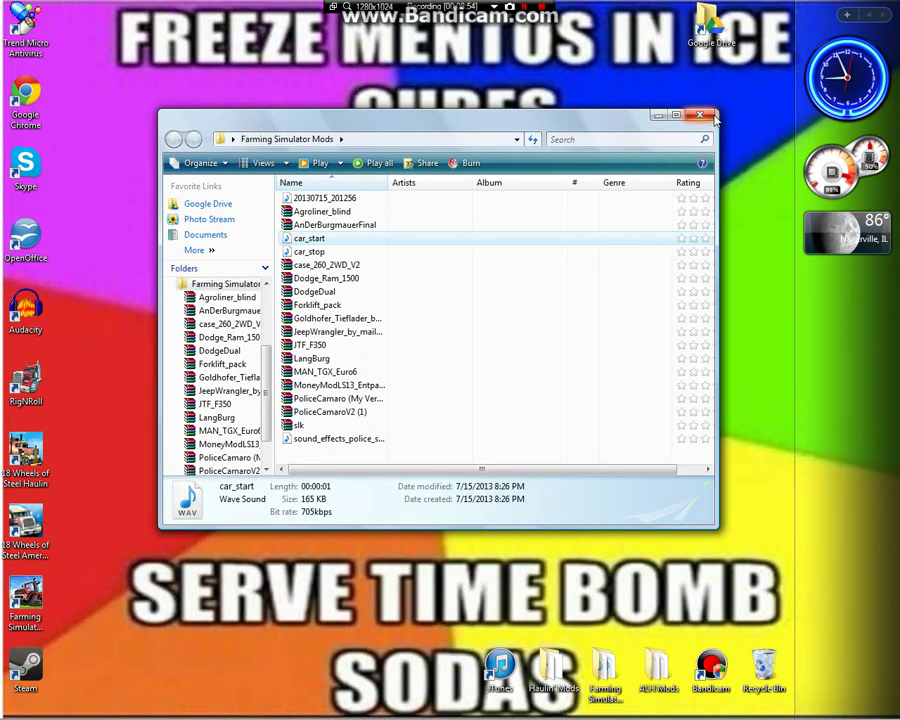
click(705, 116)
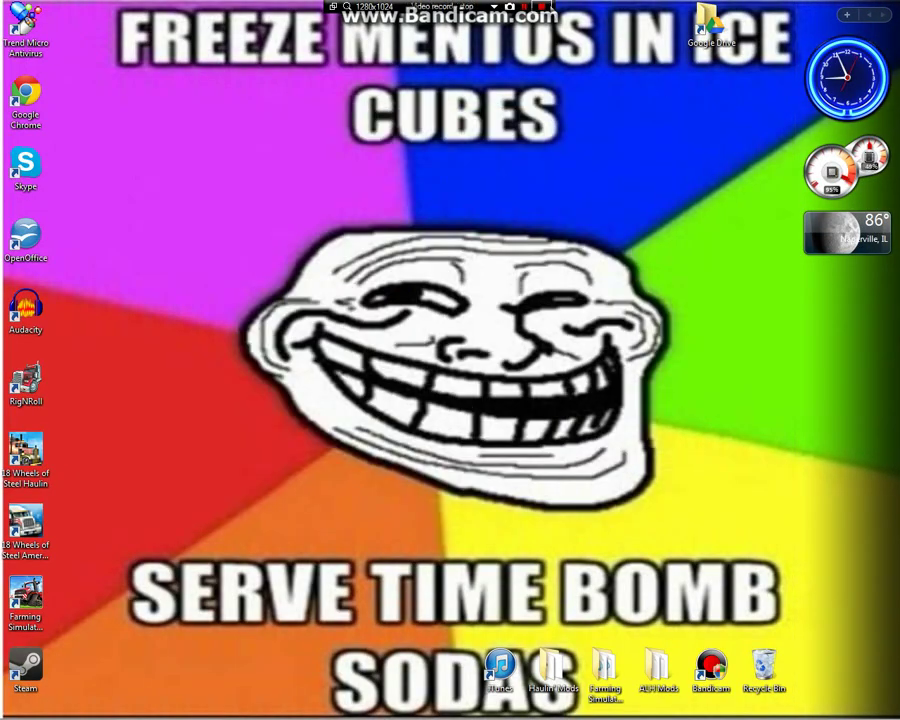